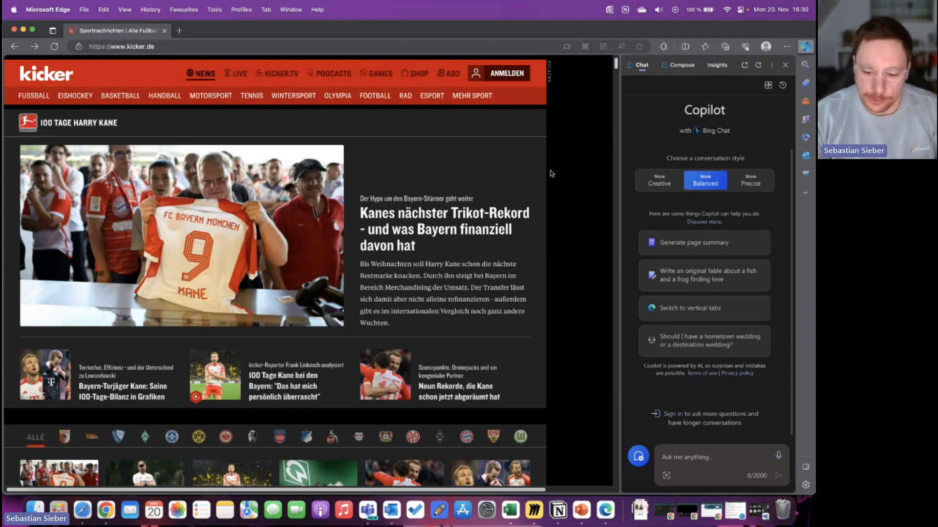
# Reopen the Copilot sidebar beside the kicker.de homepage and generate a page summary.
pyautogui.click(805, 47)
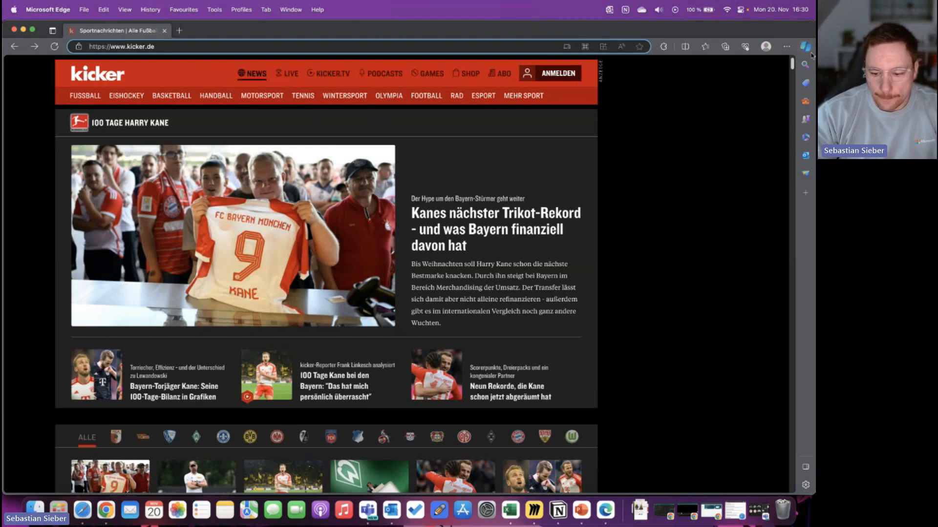
pyautogui.click(805, 46)
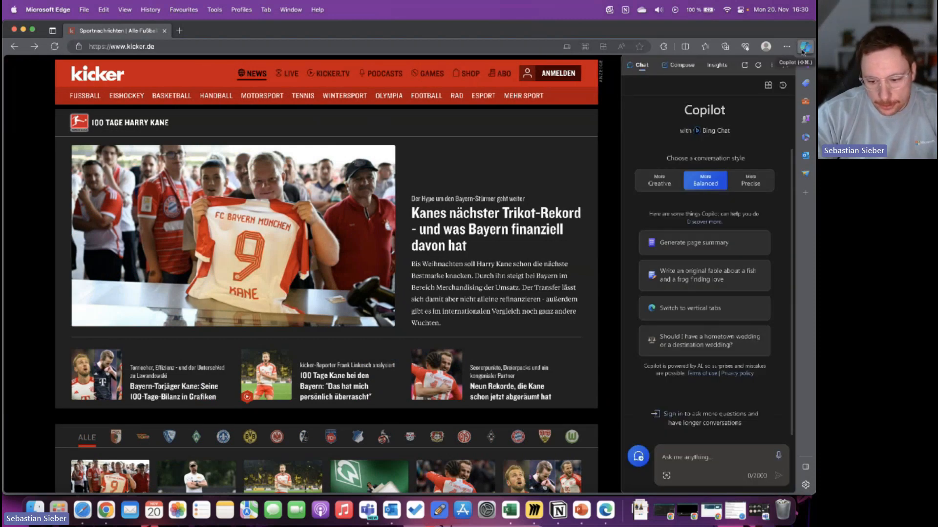
pyautogui.moveTo(678, 131); pyautogui.dragTo(737, 135)
pyautogui.click(737, 135)
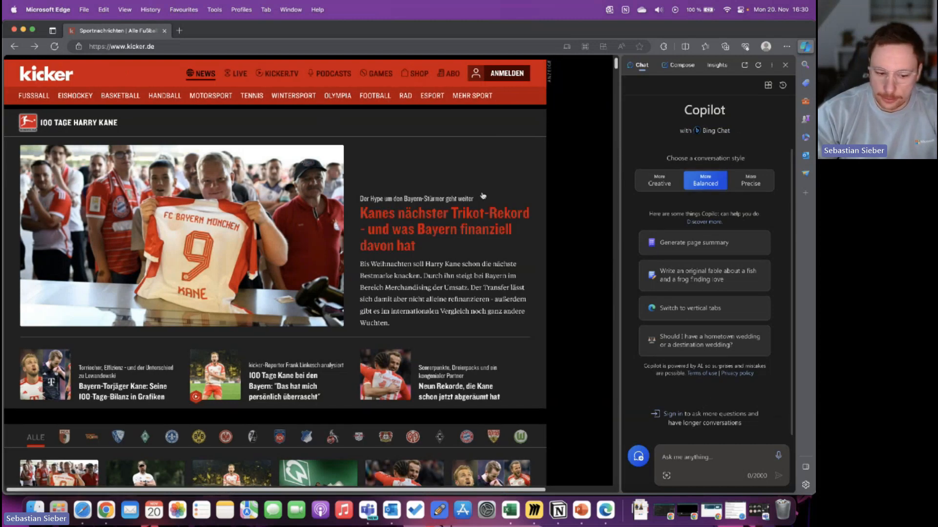
pyautogui.scroll(-1, 507, 301)
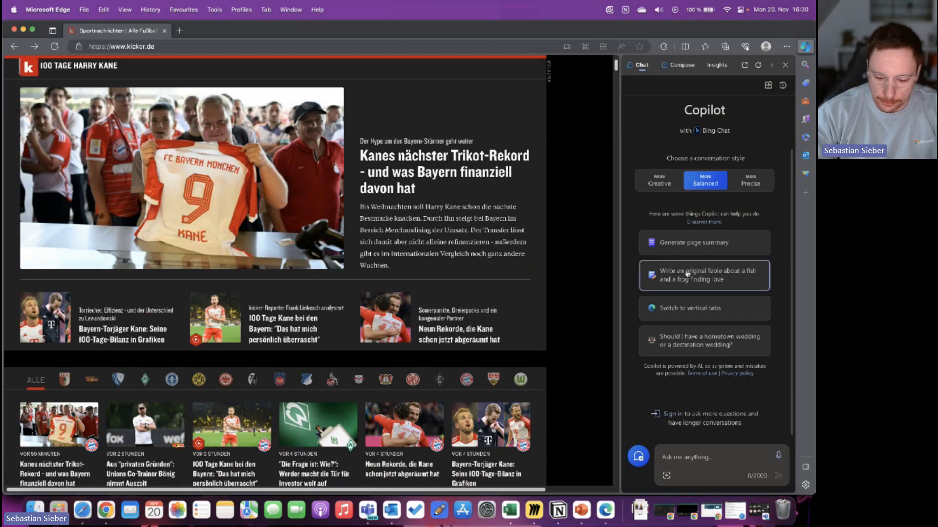
pyautogui.click(684, 247)
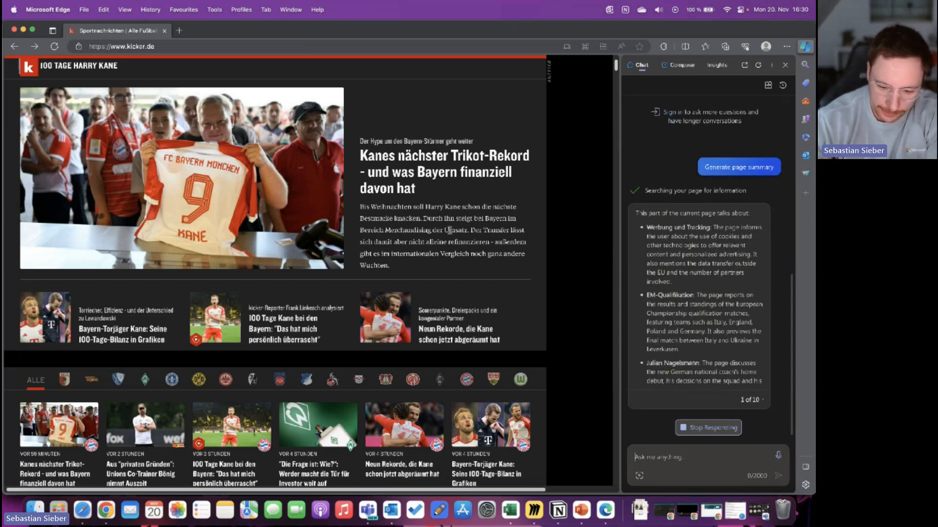
pyautogui.scroll(2, 450, 230)
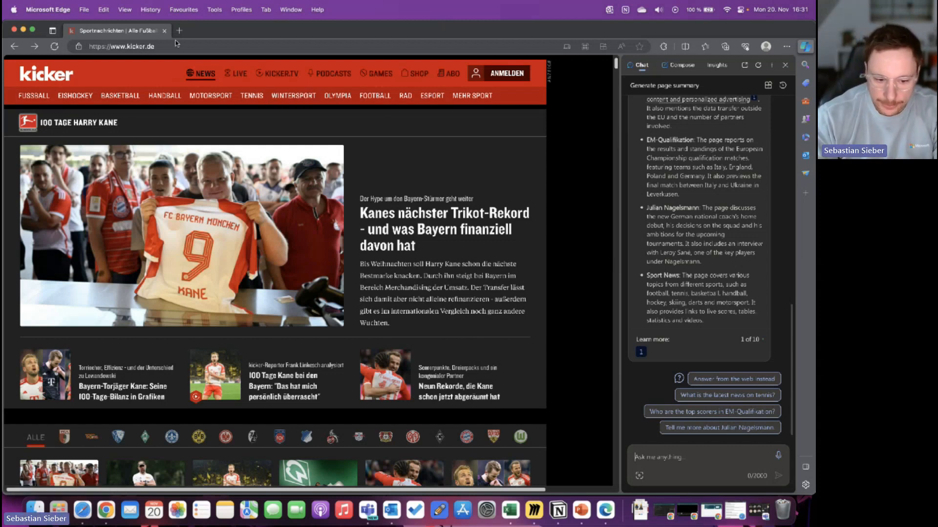
# Close the kicker.de window and reopen the Copilot sidebar beside the Service Integration portfolio.
pyautogui.click(15, 30)
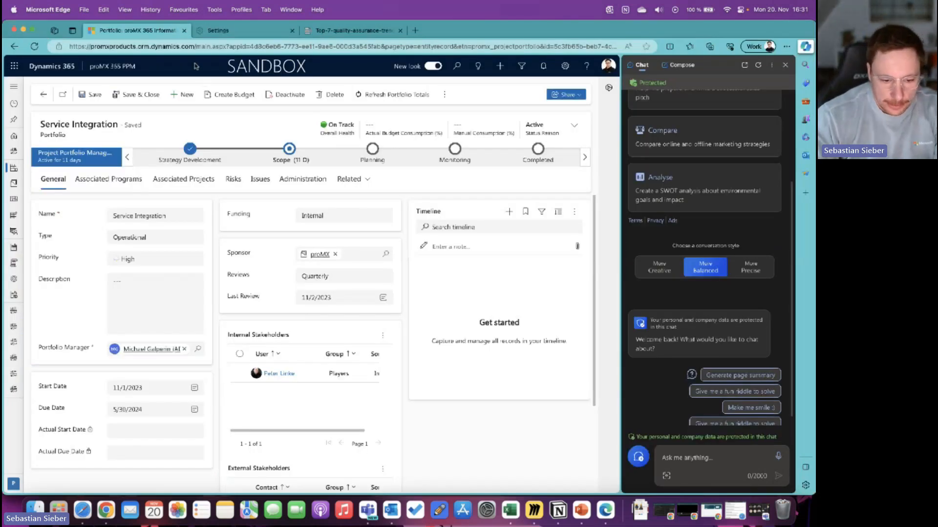
pyautogui.scroll(5, 666, 121)
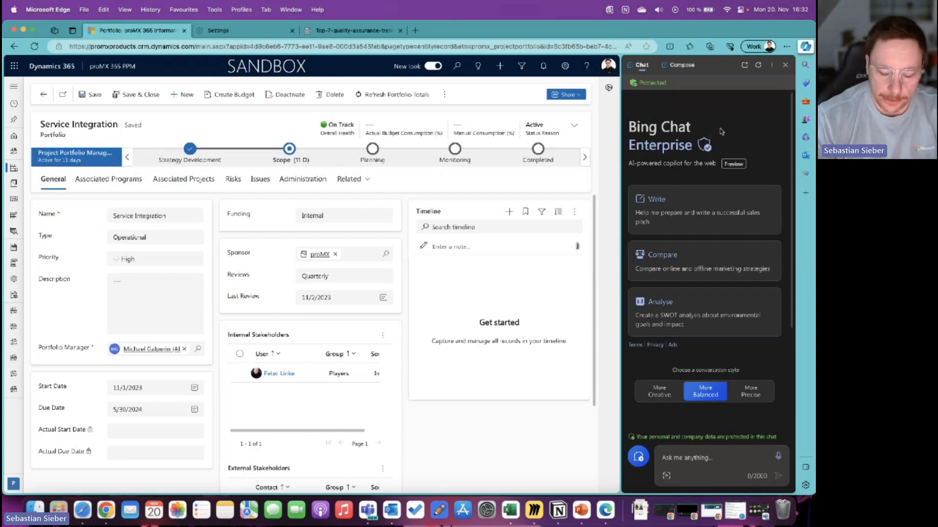
pyautogui.click(806, 46)
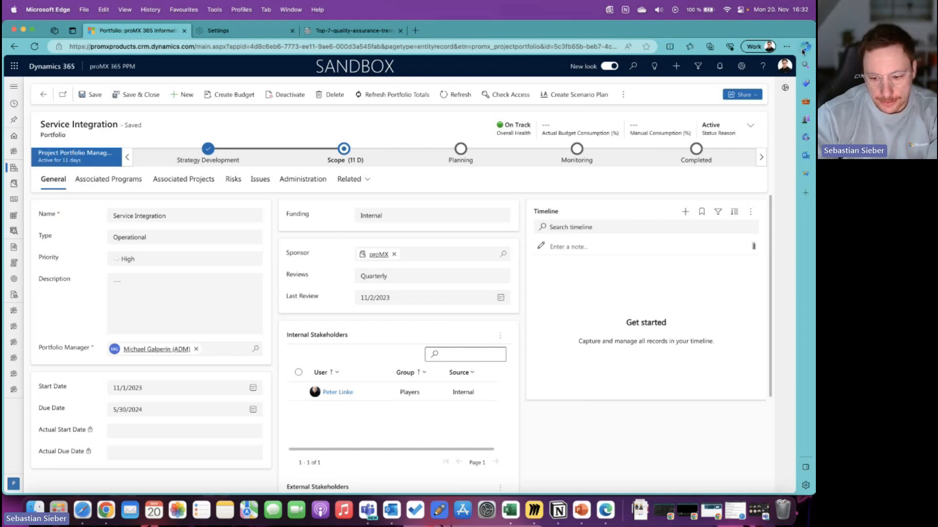
pyautogui.click(805, 48)
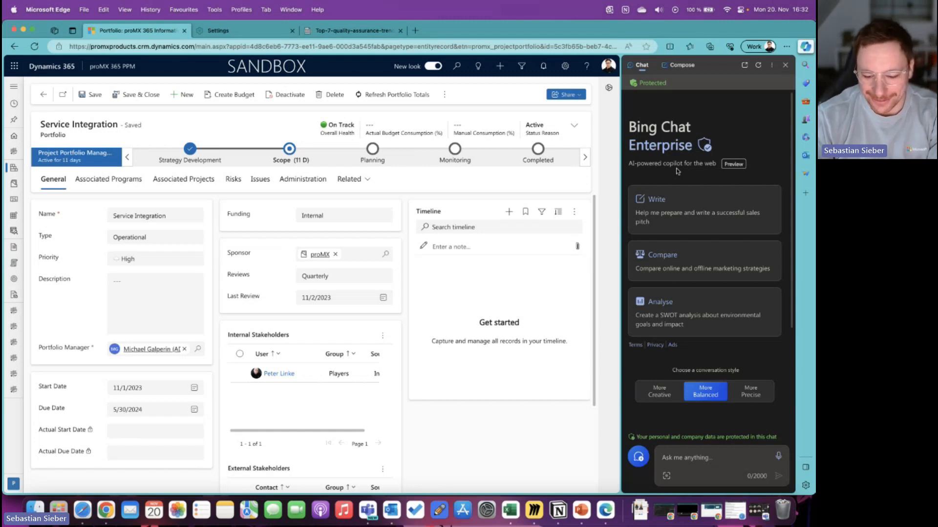
# Generate a page summary of the Service Integration portfolio with Bing Chat Enterprise and read its portfolio details.
pyautogui.moveTo(651, 85)
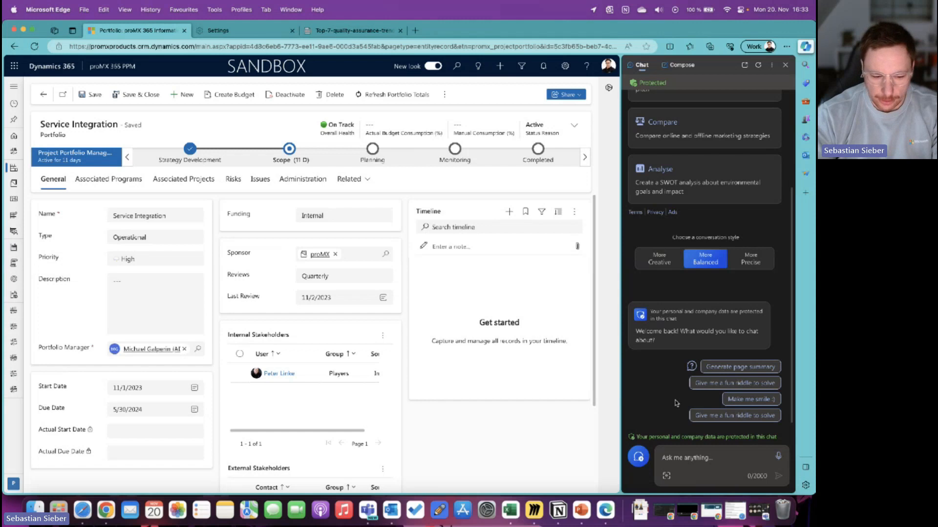
pyautogui.click(744, 369)
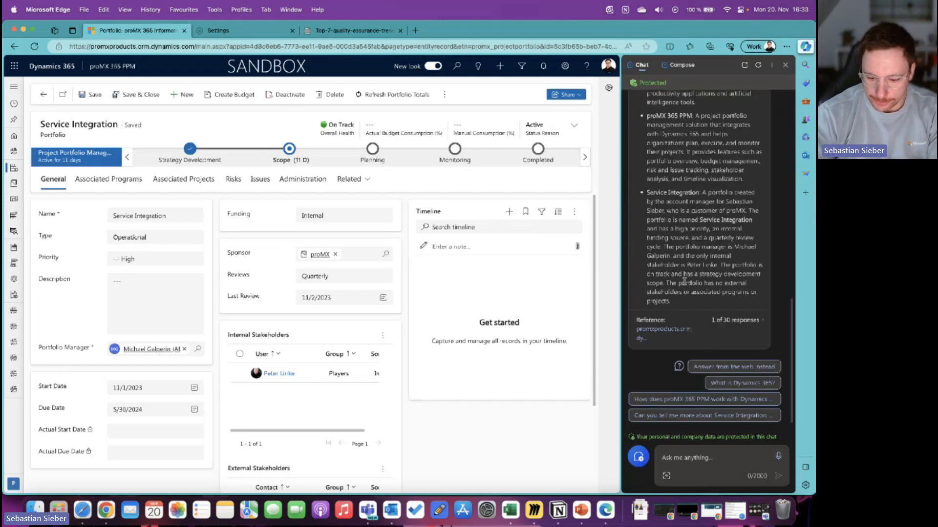
pyautogui.moveTo(675, 237); pyautogui.dragTo(742, 238)
pyautogui.click(742, 238)
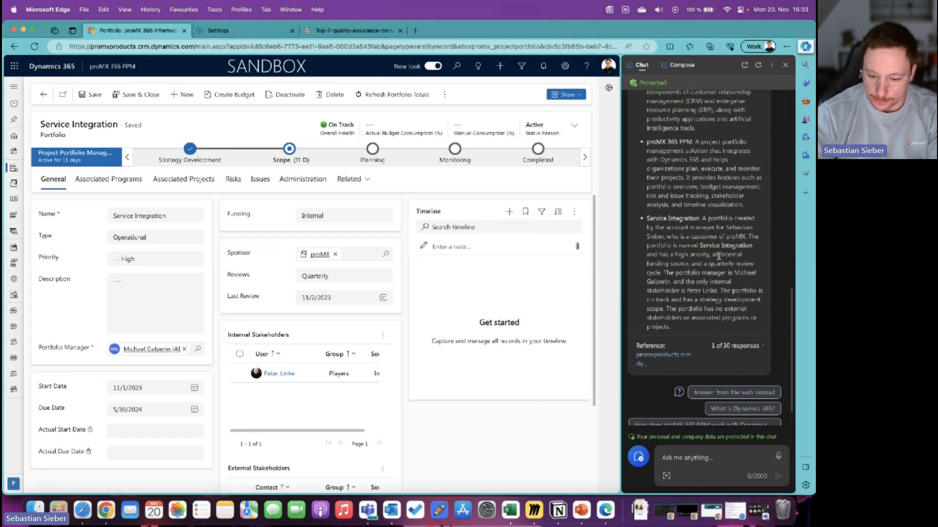
pyautogui.moveTo(670, 255)
pyautogui.mouseDown()
pyautogui.moveTo(706, 255)
pyautogui.moveTo(677, 264)
pyautogui.mouseUp()
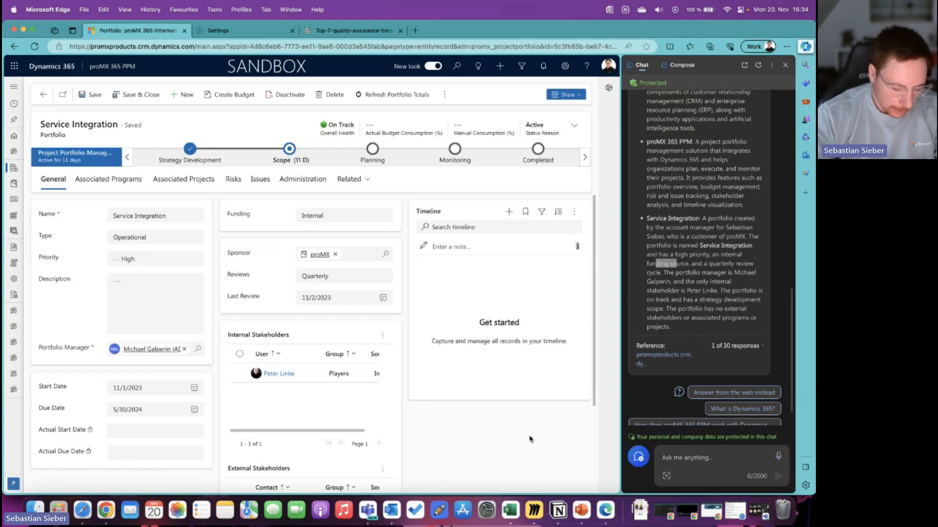
pyautogui.scroll(-1, 642, 396)
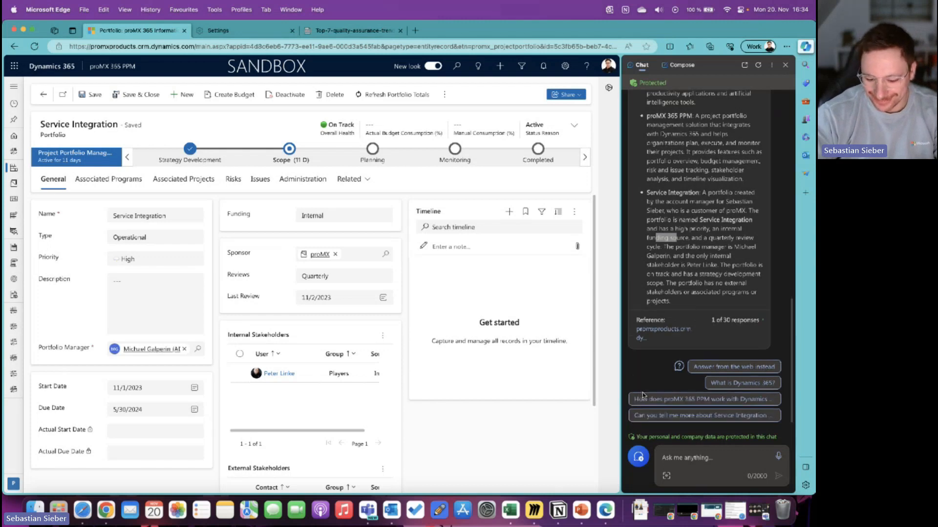
# Ask Copilot "Who is the sponsor of the portfolio?" and compare its answer with the earlier page summary.
pyautogui.click(685, 456)
pyautogui.write('W')
pyautogui.press('BackSpace')
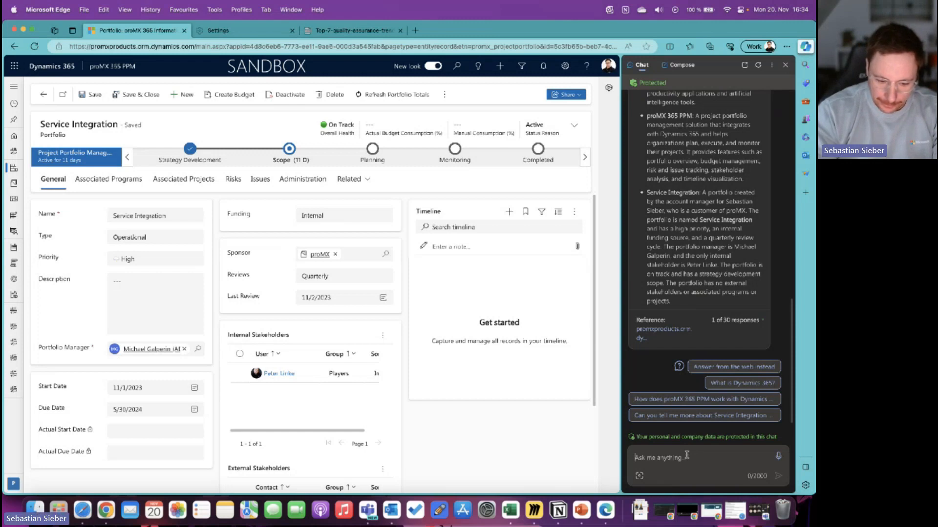
pyautogui.write('Who is ')
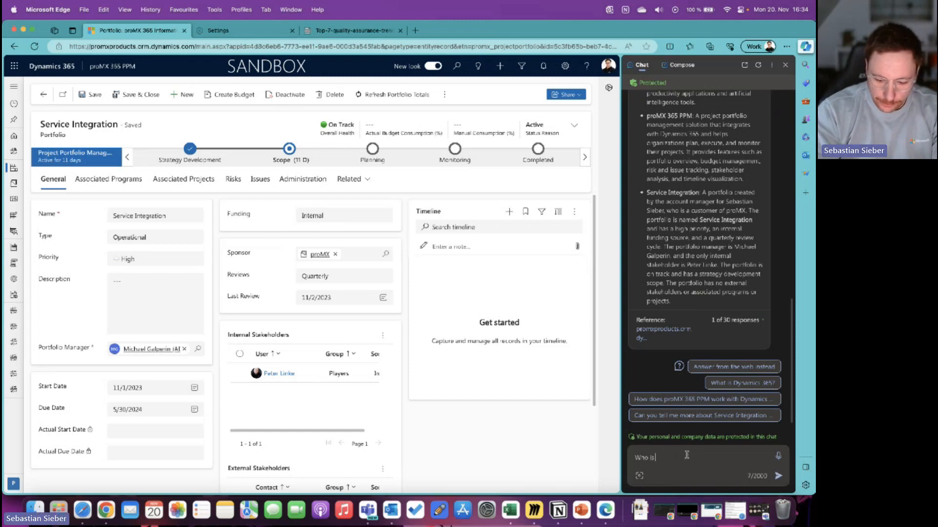
pyautogui.write('the sponsor of the portfolio?')
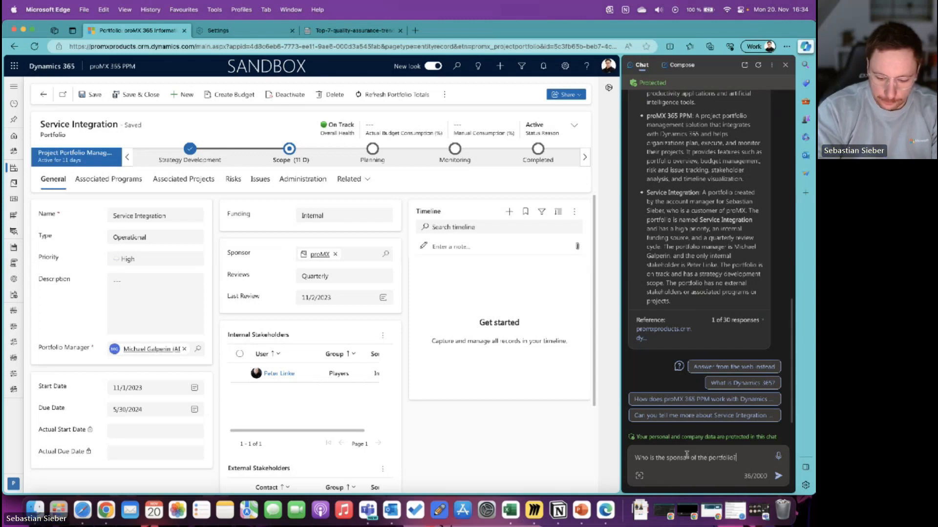
pyautogui.press('Return')
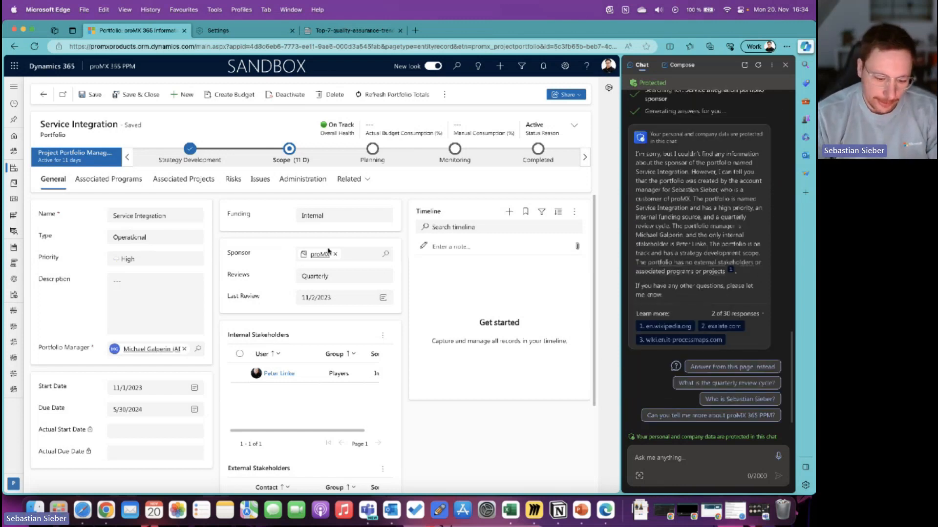
pyautogui.scroll(5, 690, 235)
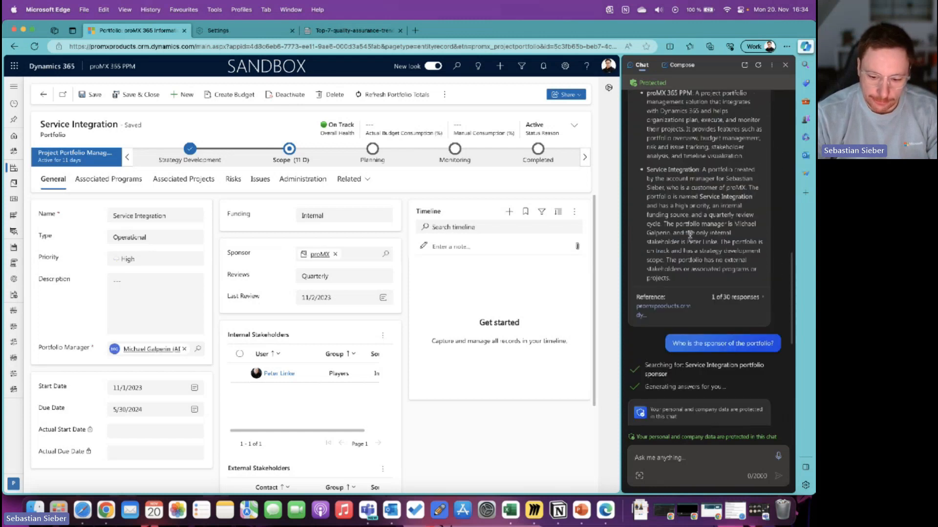
pyautogui.scroll(1, 689, 234)
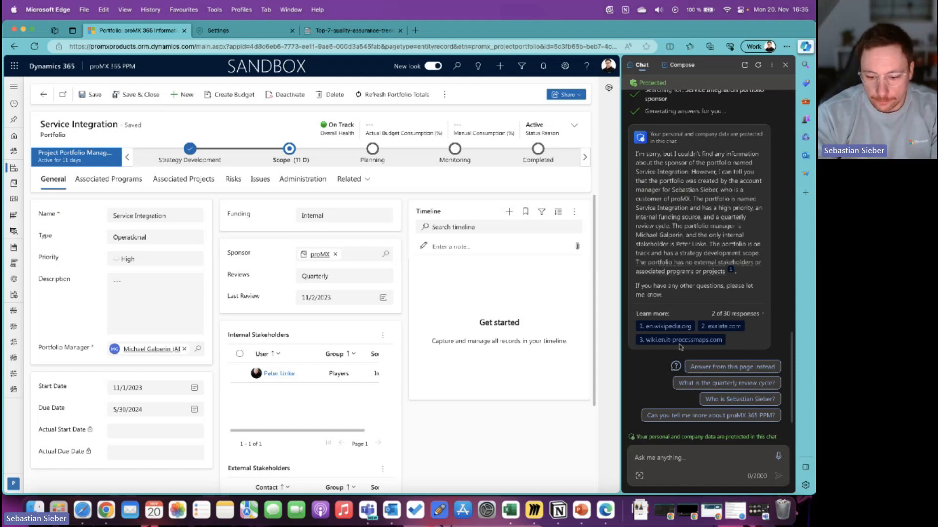
# Ask Copilot "who is the sponsor of the portfolio on this page?" and have it answer from this page instead.
pyautogui.scroll(5, 680, 344)
pyautogui.write('who is t')
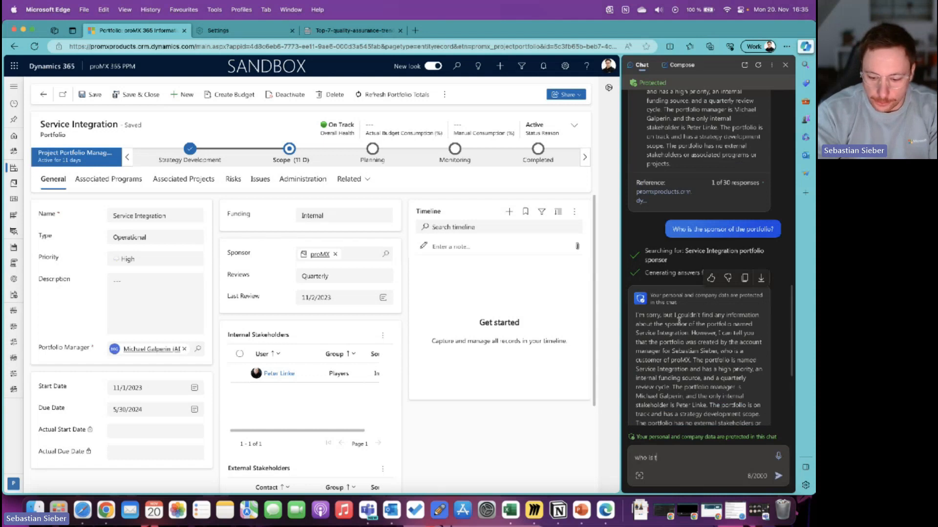
pyautogui.write('he sponsor of the portfolio on t')
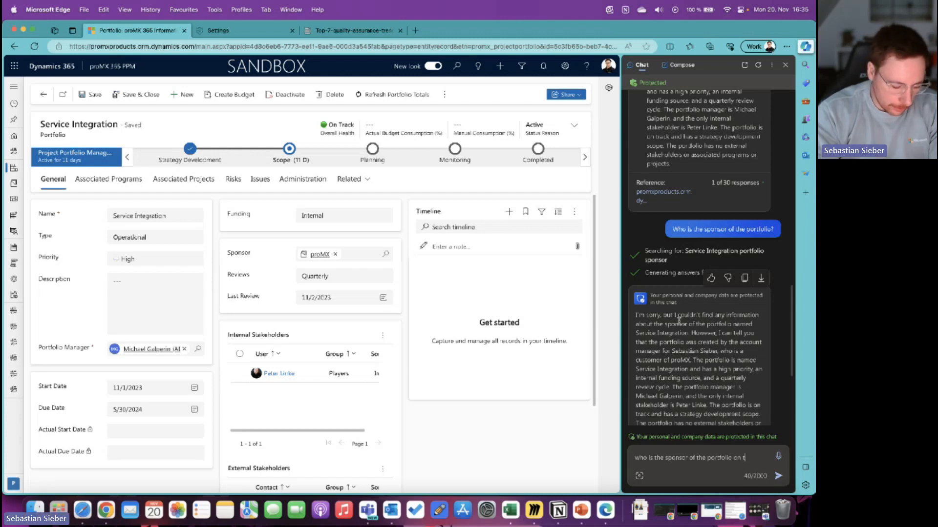
pyautogui.write('his page?')
pyautogui.press('Return')
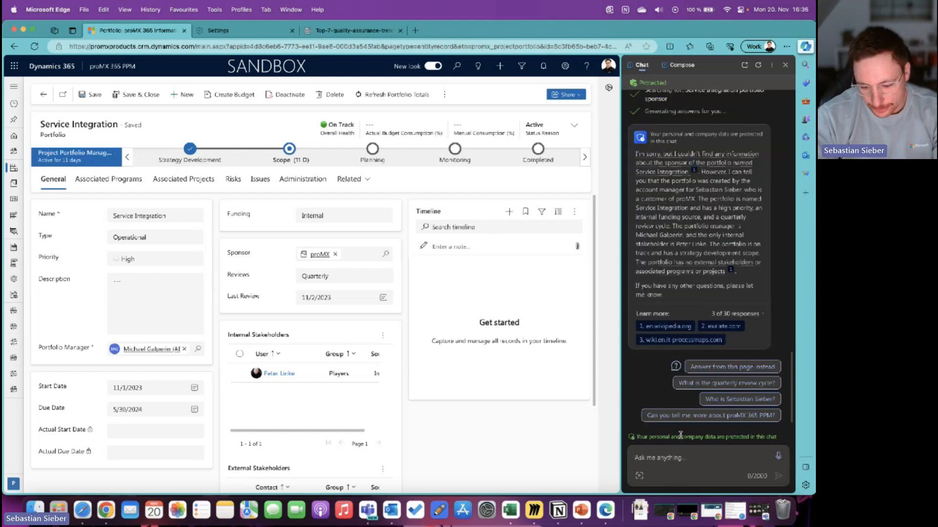
pyautogui.click(721, 368)
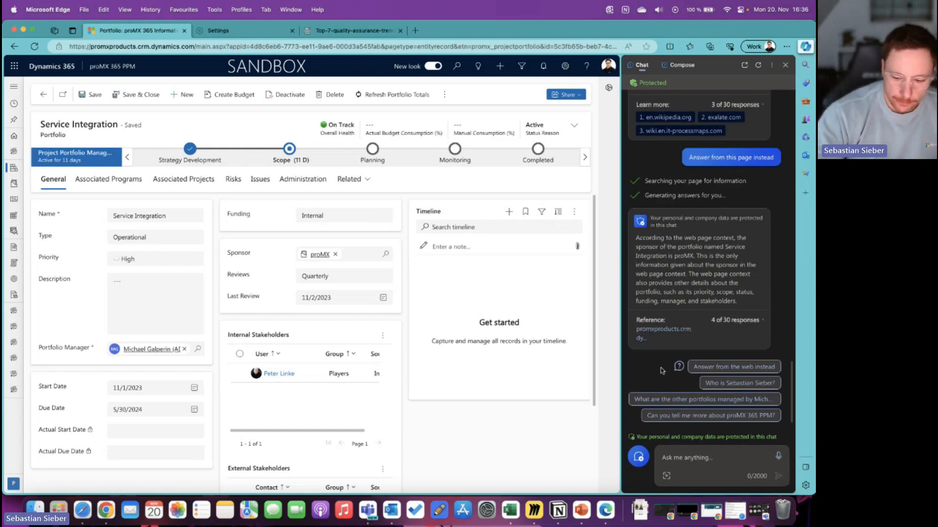
pyautogui.scroll(1, 681, 289)
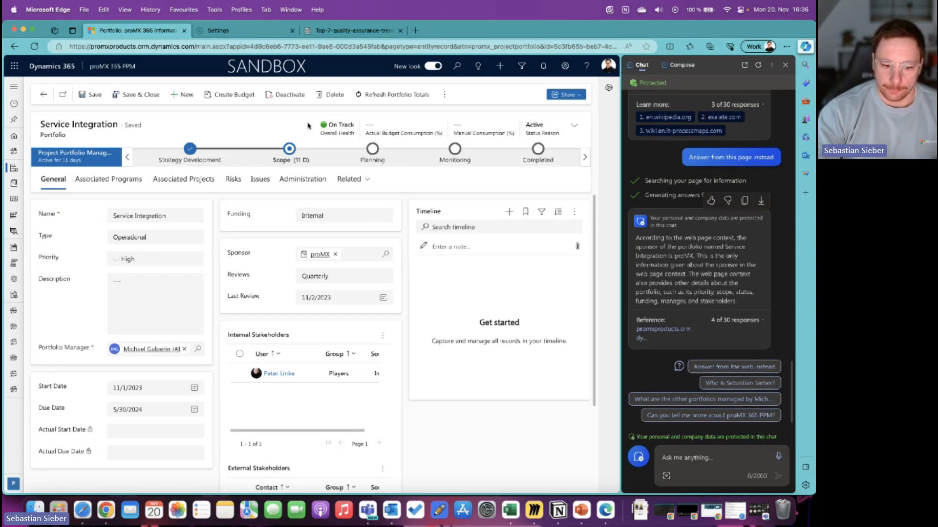
# Show Copilot's app-specific sidebar settings, including the permission for Microsoft to access page content.
pyautogui.click(226, 30)
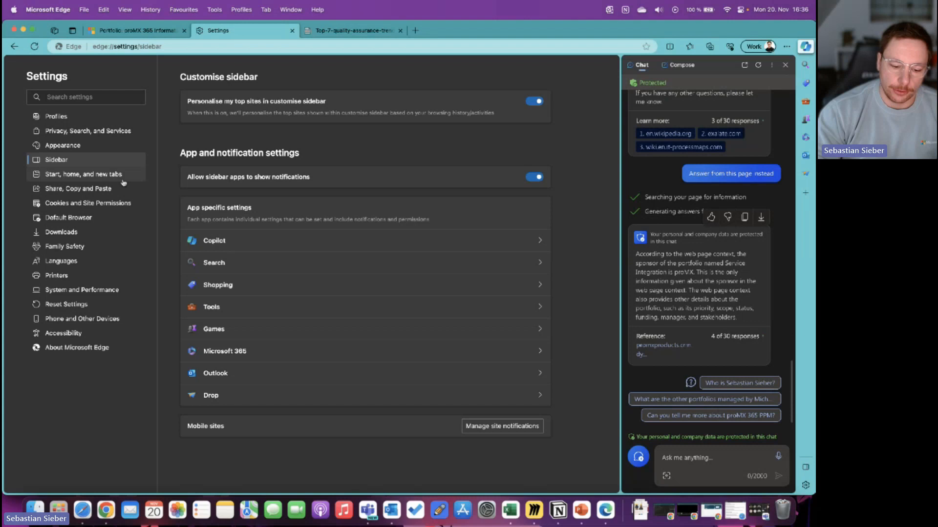
pyautogui.click(218, 246)
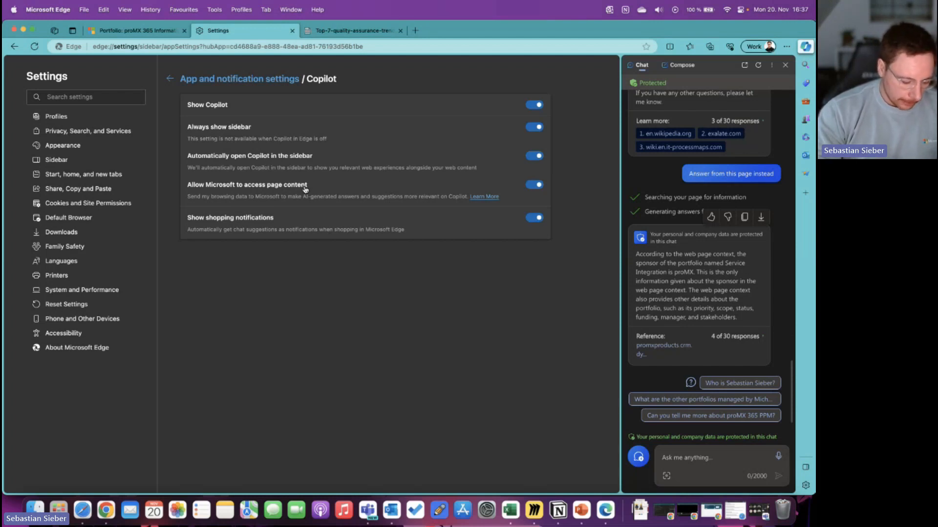
# Start a fresh Copilot chat beside Top-7-quality-assurance-trends-2023.pdf and skim the document's opening pages.
pyautogui.click(354, 30)
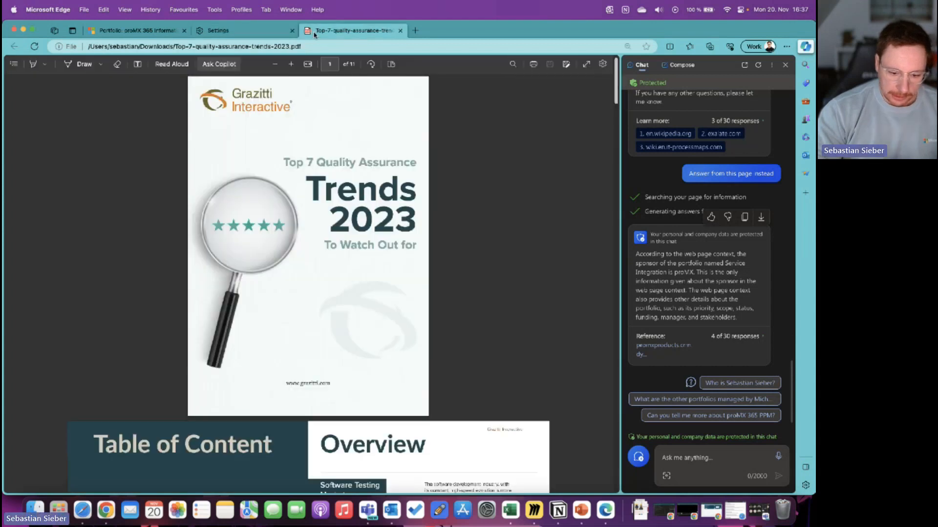
pyautogui.click(759, 66)
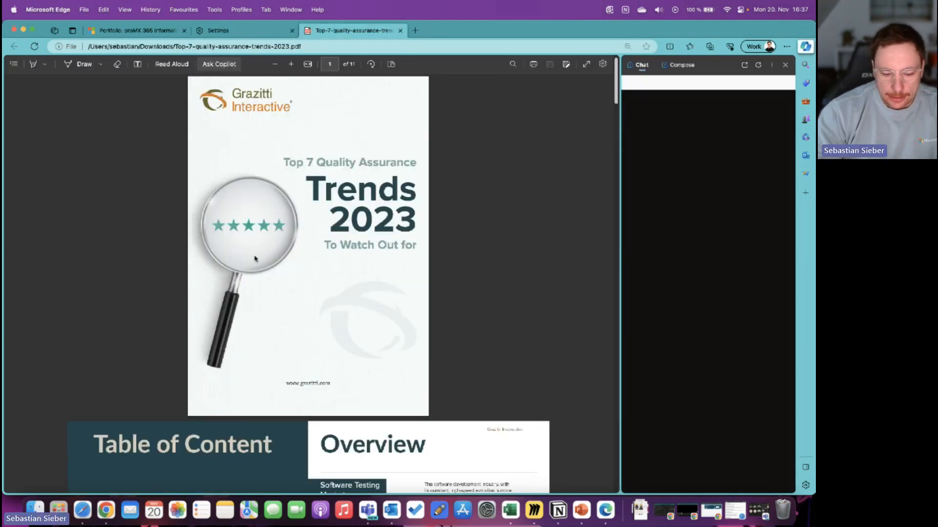
pyautogui.scroll(-3, 254, 259)
pyautogui.scroll(-8, 255, 258)
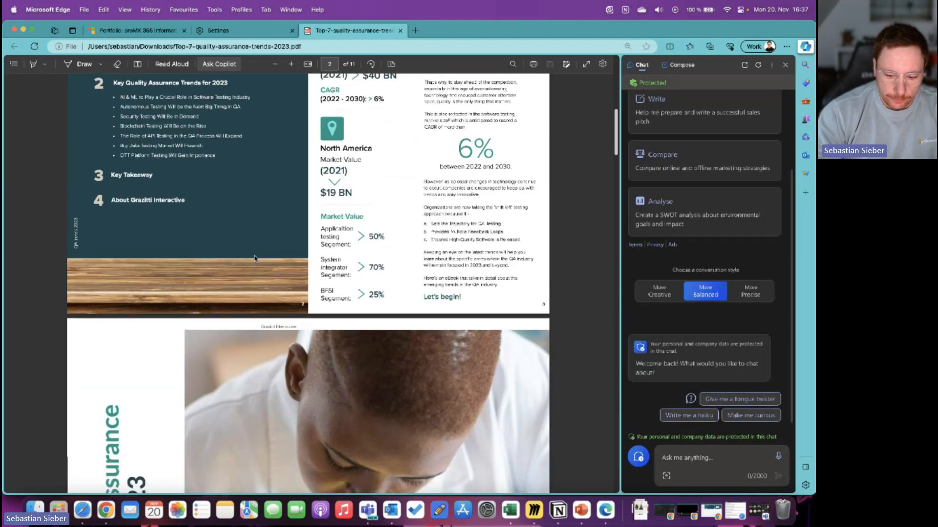
pyautogui.scroll(3, 255, 259)
pyautogui.scroll(-12, 255, 259)
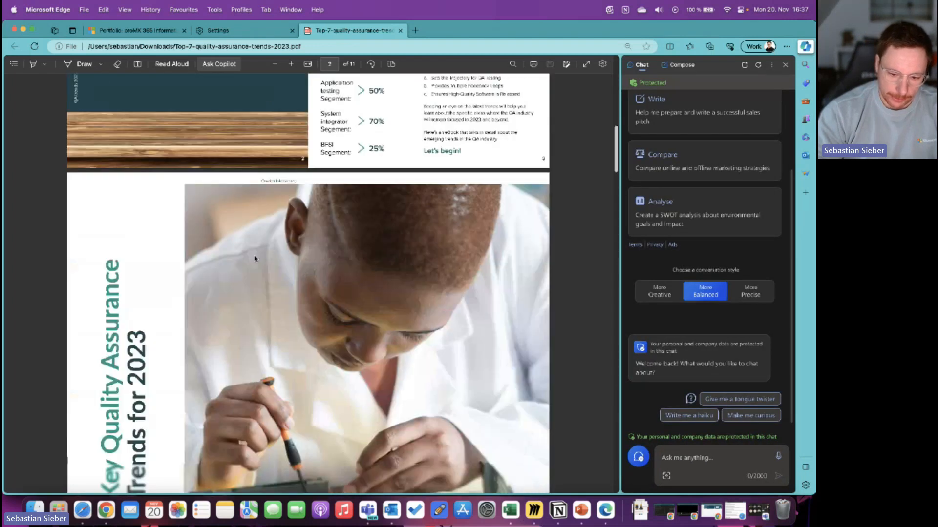
pyautogui.scroll(4, 254, 258)
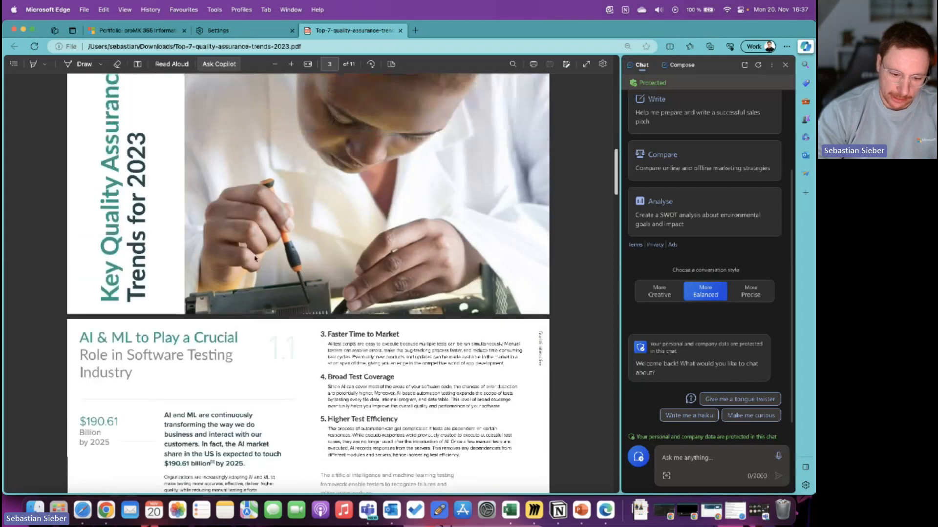
pyautogui.scroll(15, 254, 259)
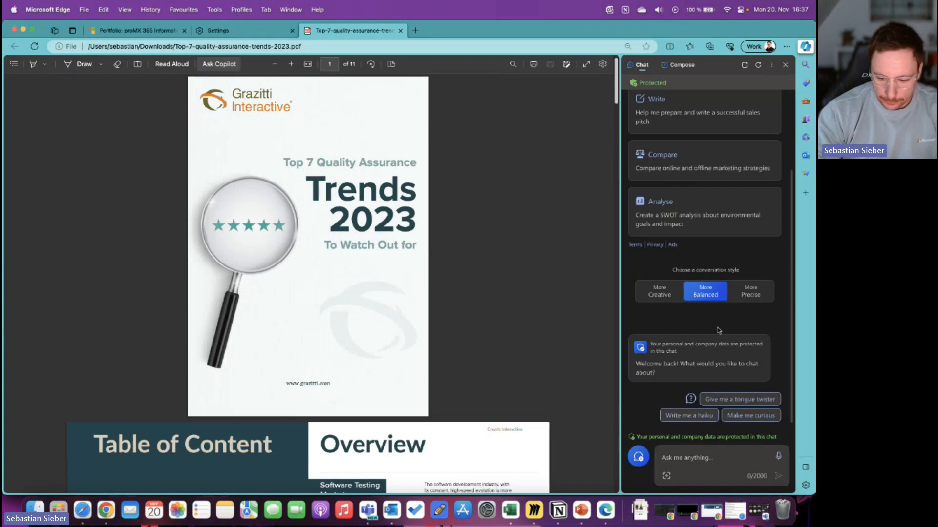
pyautogui.scroll(3, 718, 331)
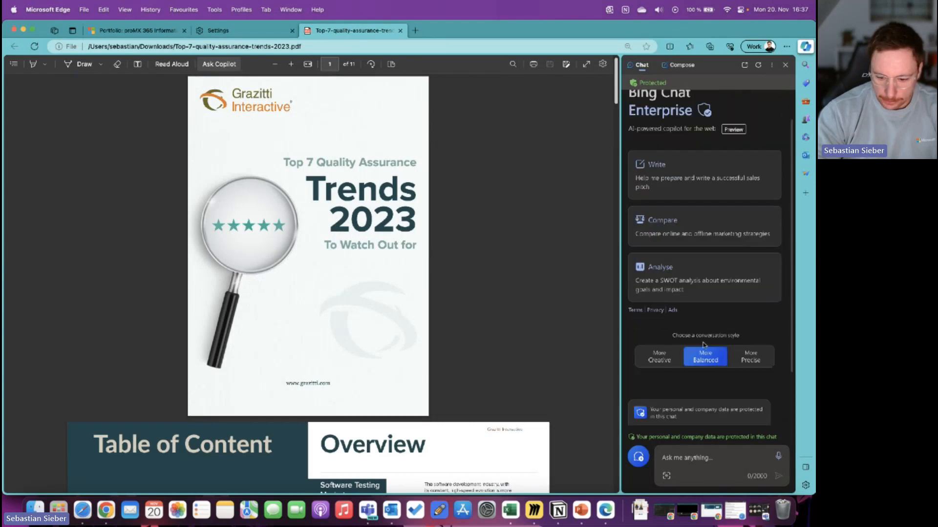
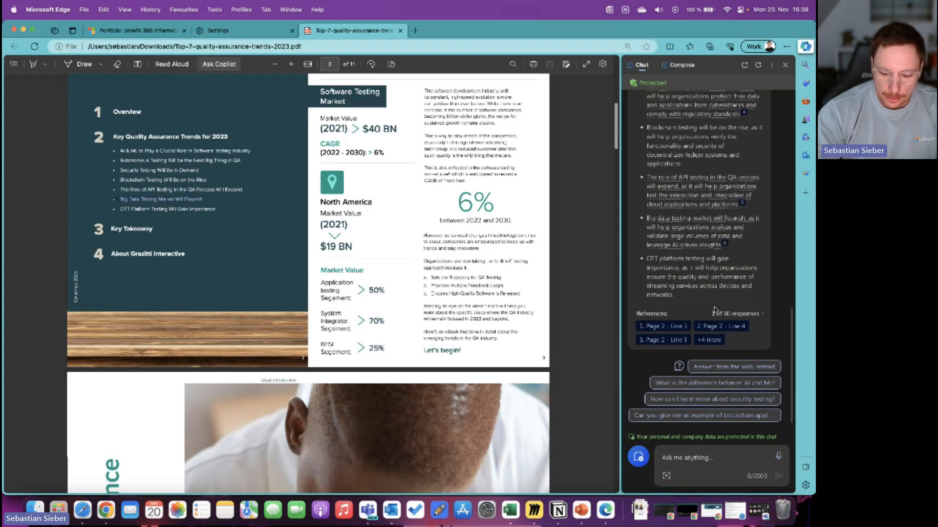
# Ask Copilot to write up the headlines and bullet points for each slide of a powerpoint presentation based on this page and the trends.
pyautogui.click(698, 454)
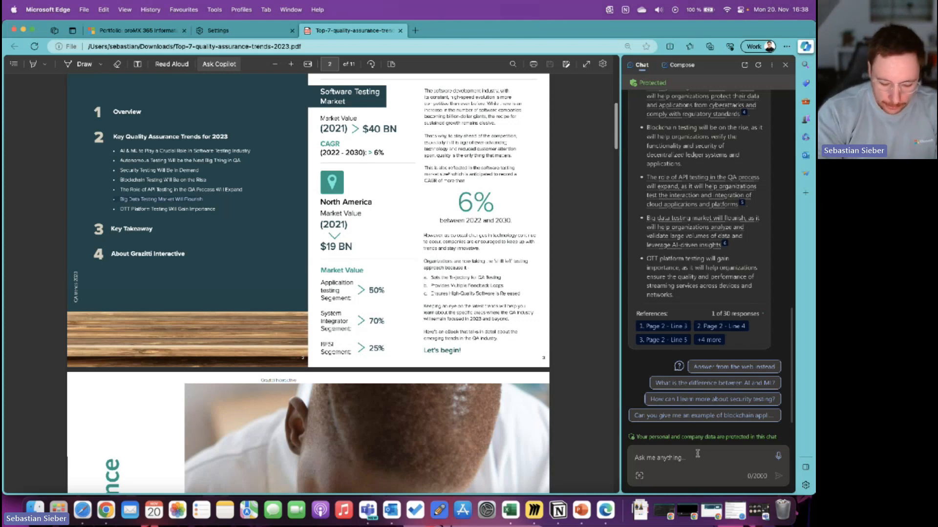
pyautogui.write('you need')
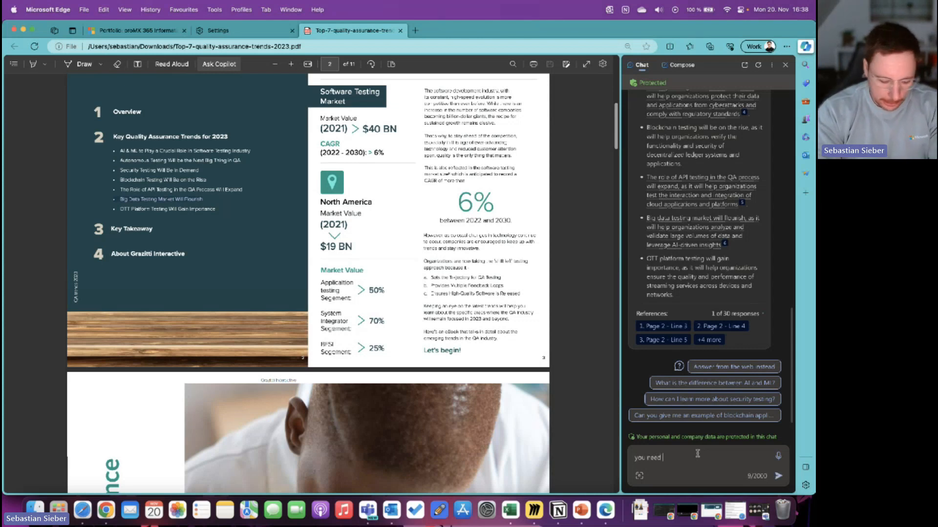
pyautogui.write(' to prepare ')
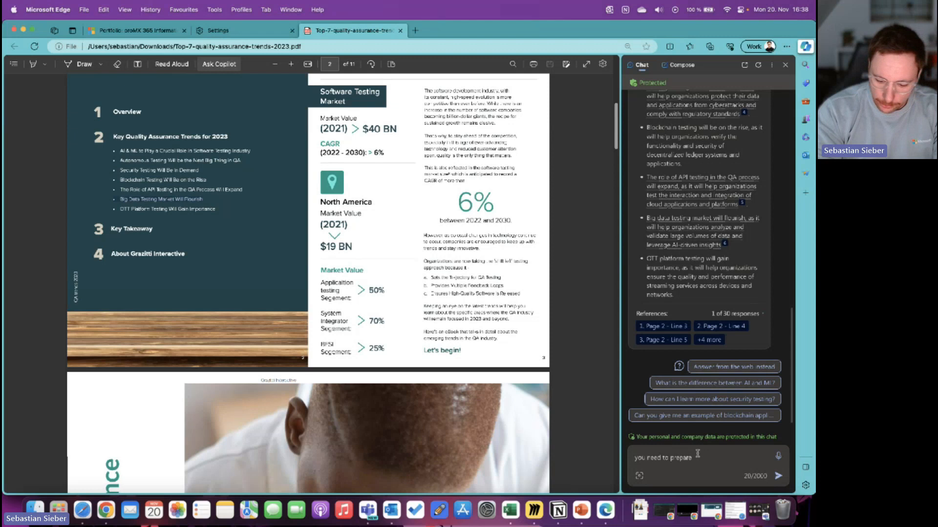
pyautogui.write('a powerpoint ')
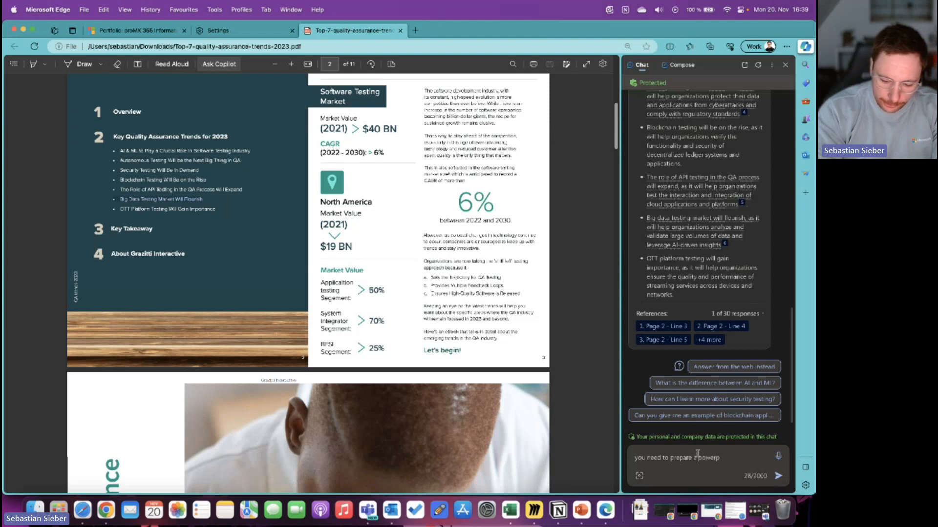
pyautogui.write('presenta')
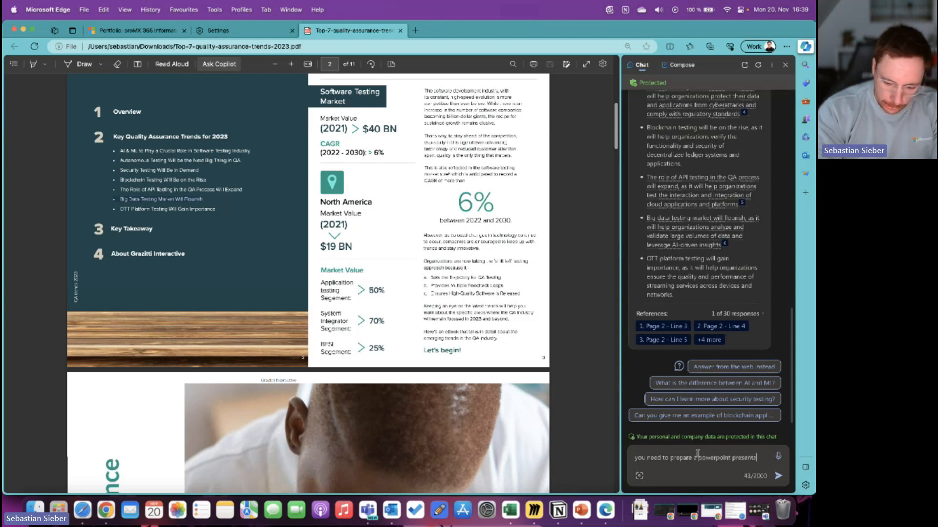
pyautogui.write('tion based on this s')
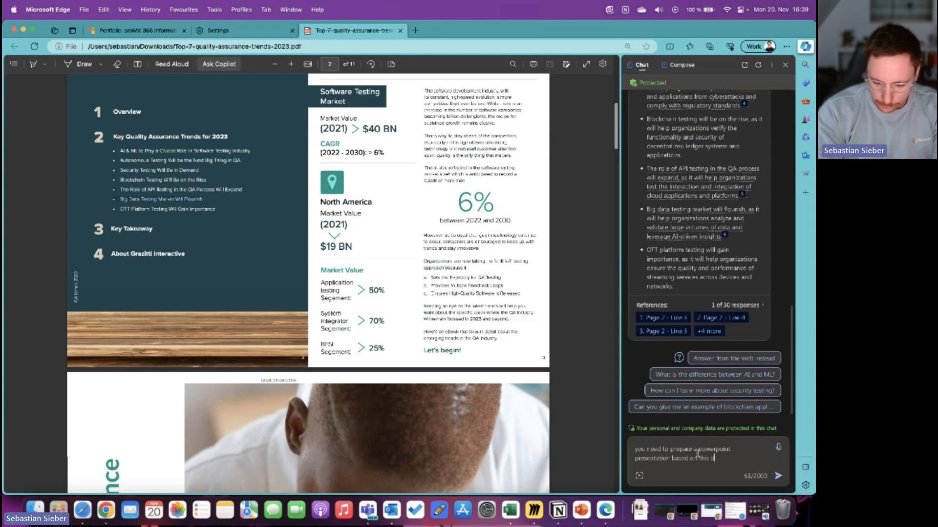
pyautogui.write('age and the trends ')
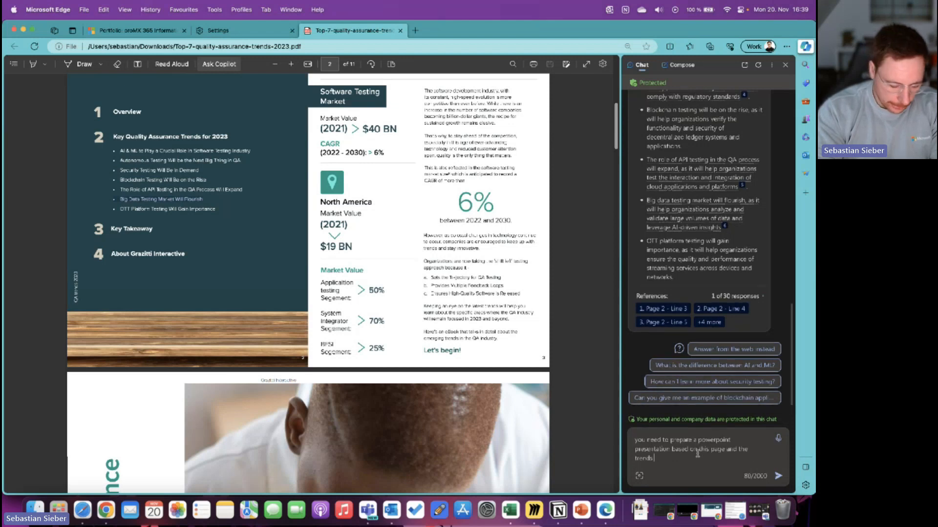
pyautogui.write('. please w')
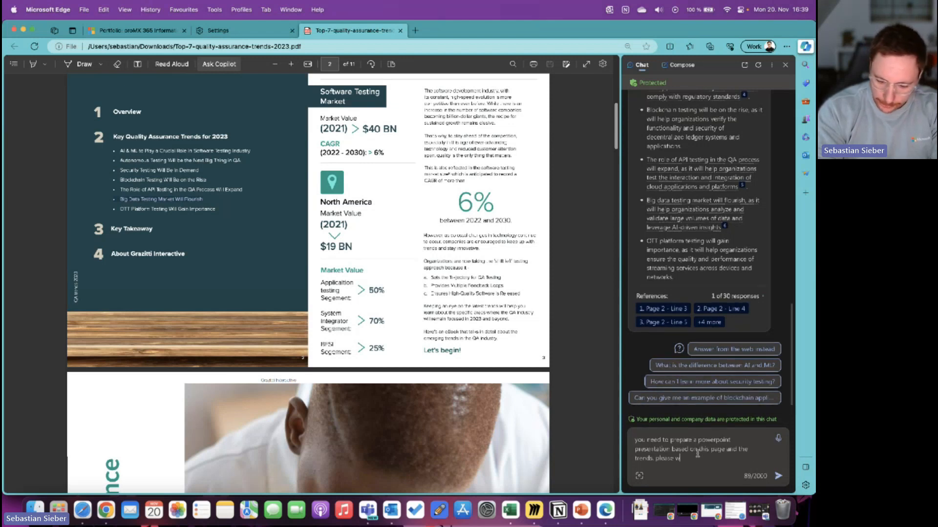
pyautogui.write('rite me up the head')
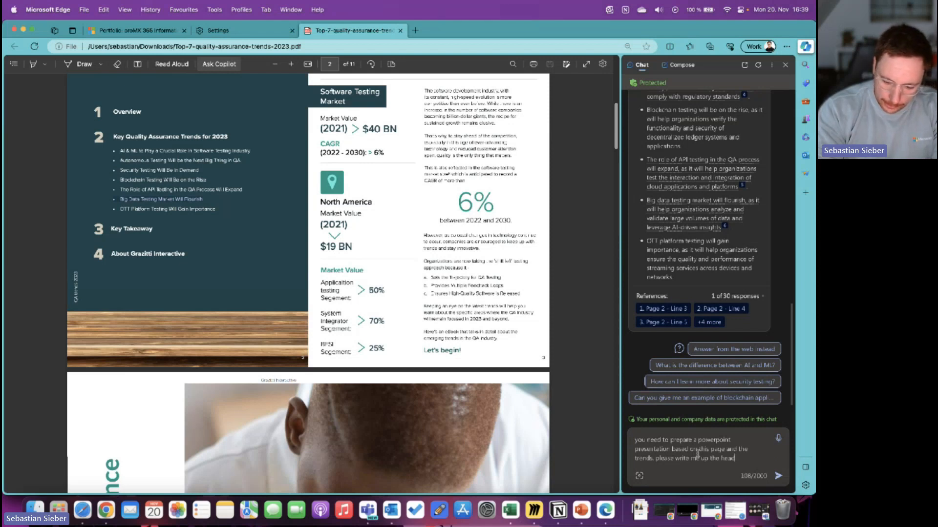
pyautogui.write('lines and bu')
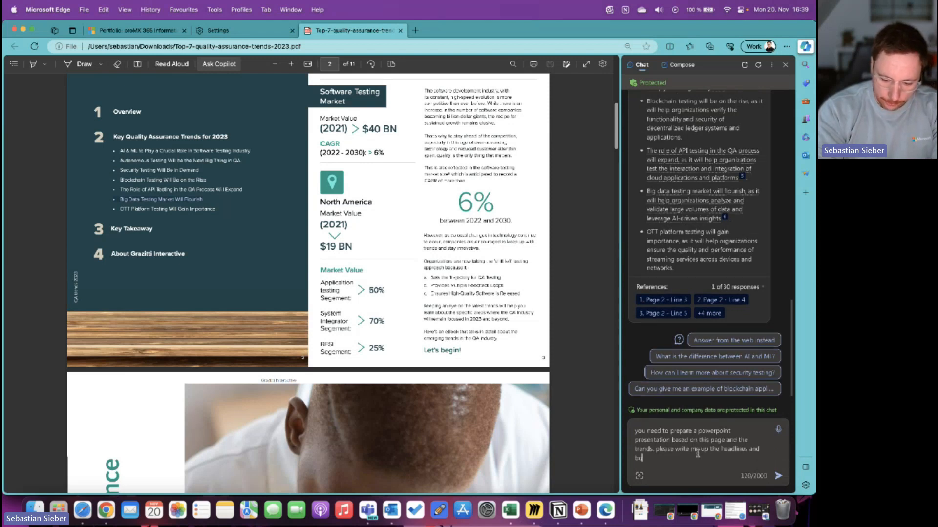
pyautogui.write('llet point')
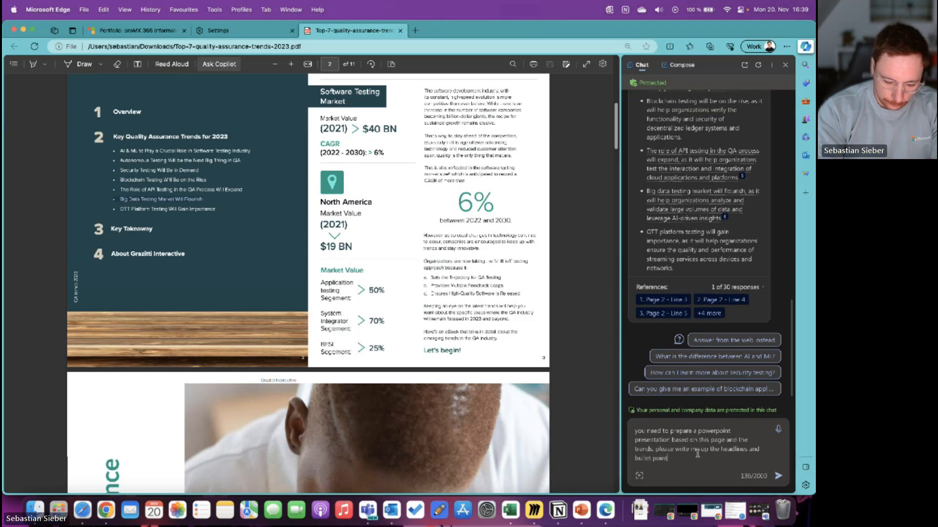
pyautogui.write('s for each slide')
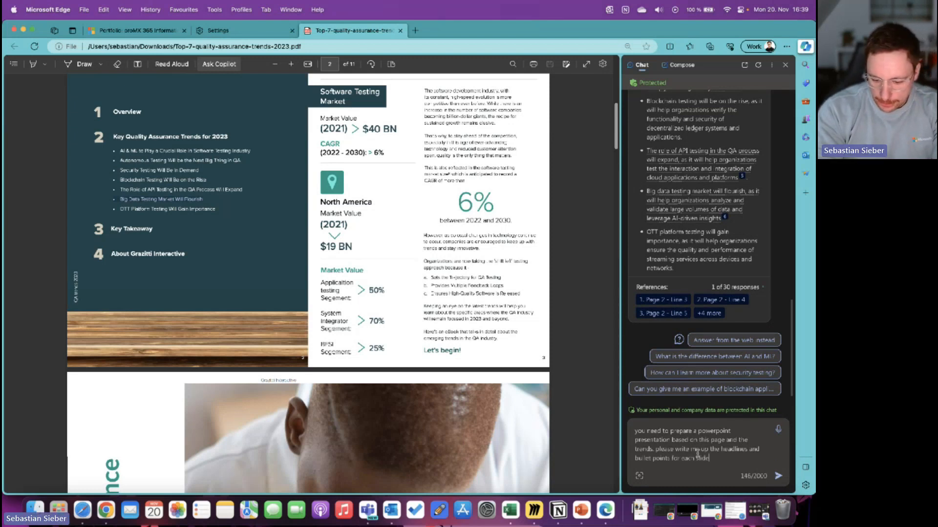
pyautogui.press('Return')
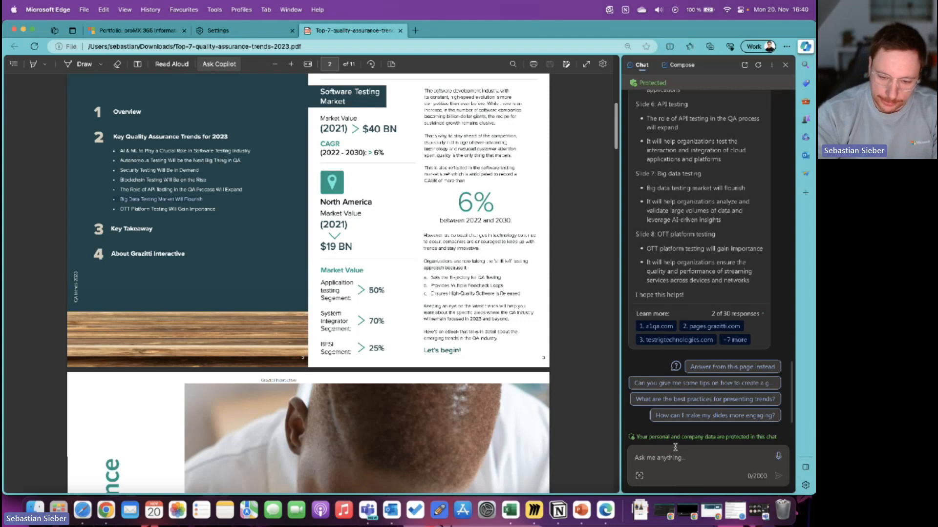
# Ask Copilot to "generate a picture for the first slide of the presentation".
pyautogui.write('generate')
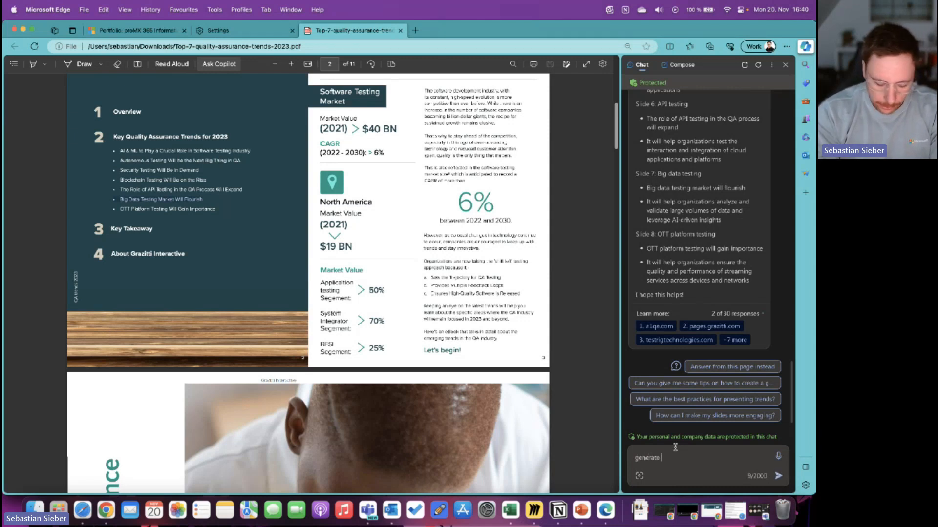
pyautogui.write(' a picture fo')
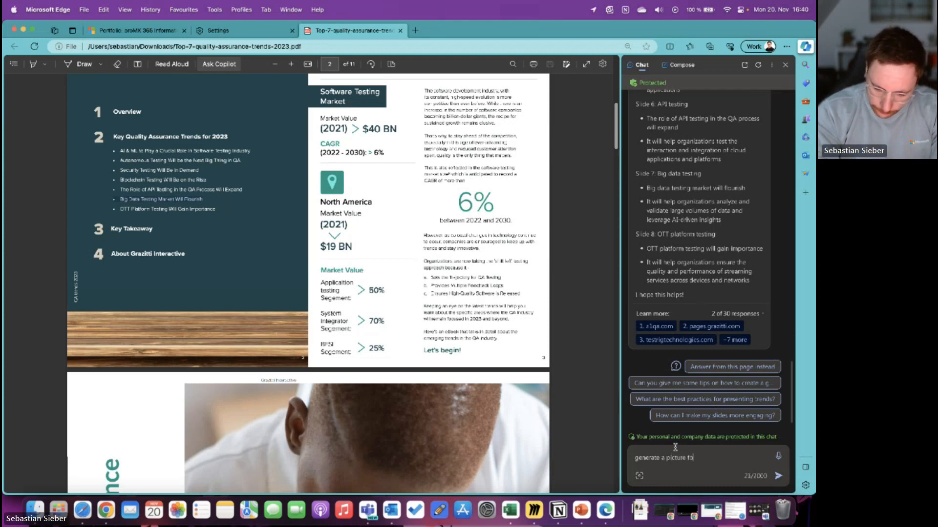
pyautogui.write('r the first slide of the p')
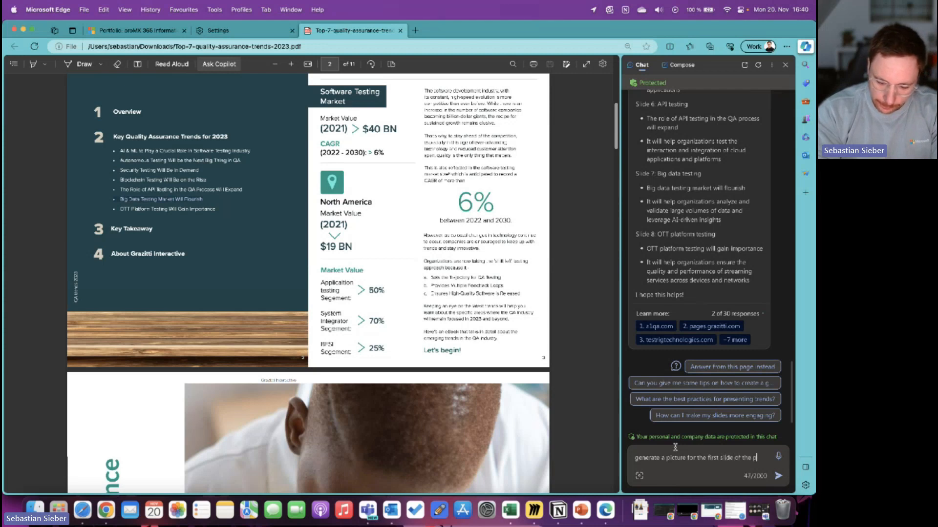
pyautogui.write('resentation')
pyautogui.press('Return')
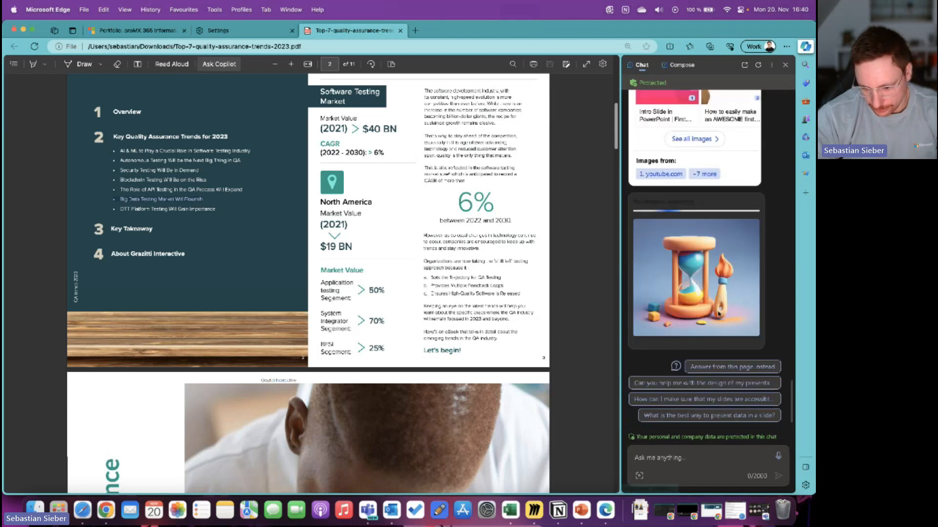
# Open the first generated light-bulb picture in Bing Image Creator and browse through the other generated variants.
pyautogui.scroll(10, 718, 313)
pyautogui.scroll(1, 717, 312)
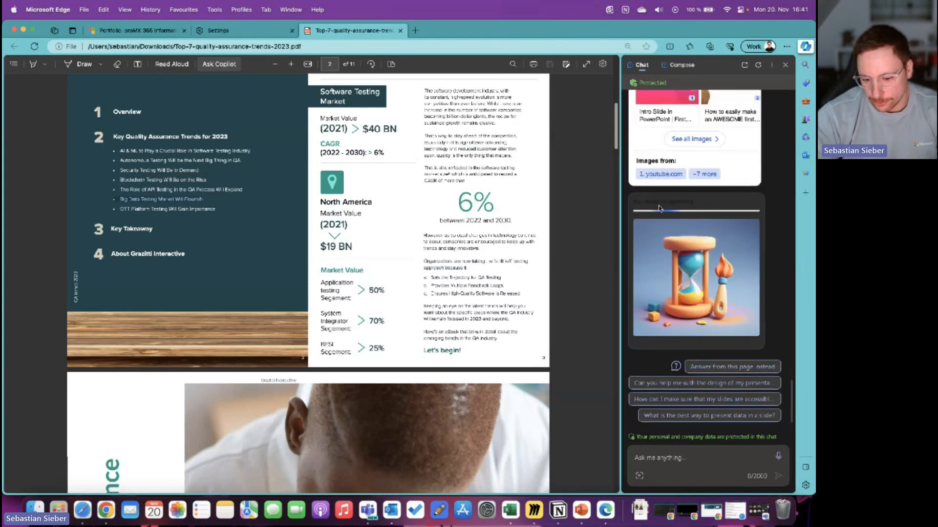
pyautogui.moveTo(634, 201); pyautogui.dragTo(696, 202)
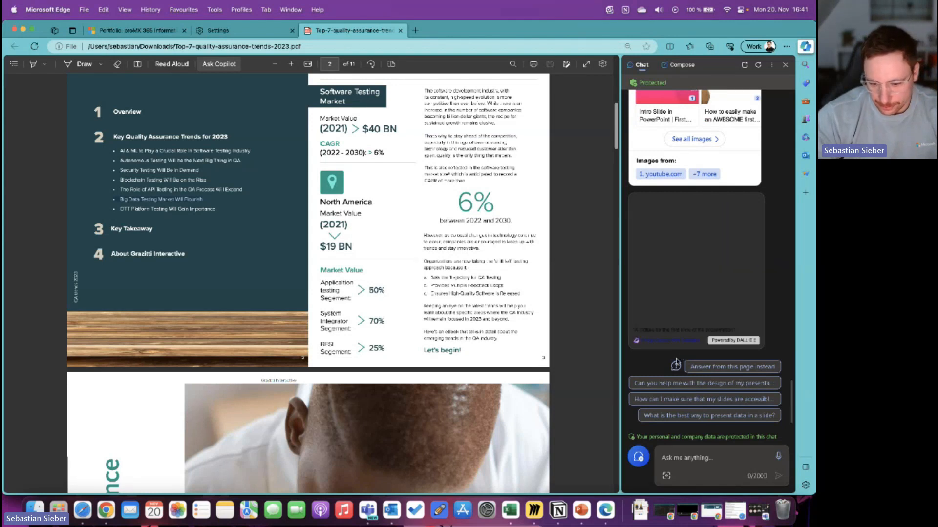
pyautogui.click(663, 226)
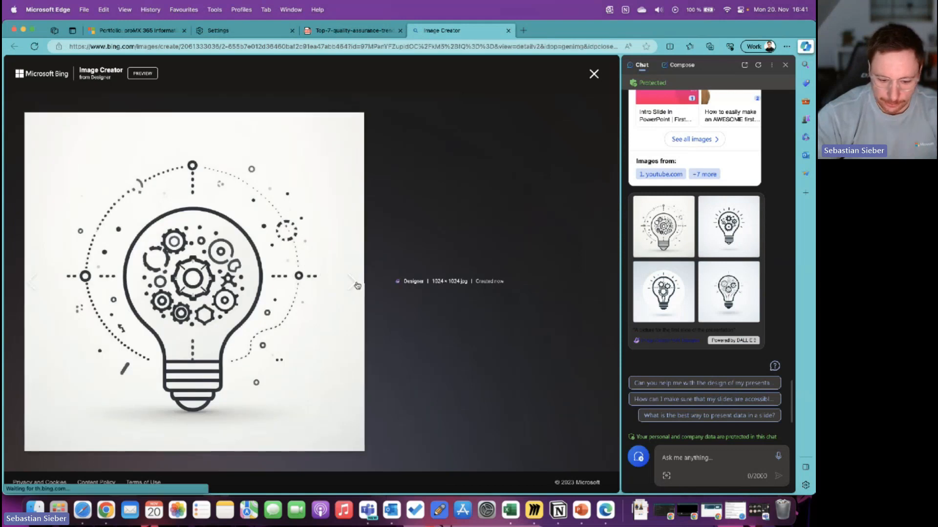
pyautogui.click(356, 284)
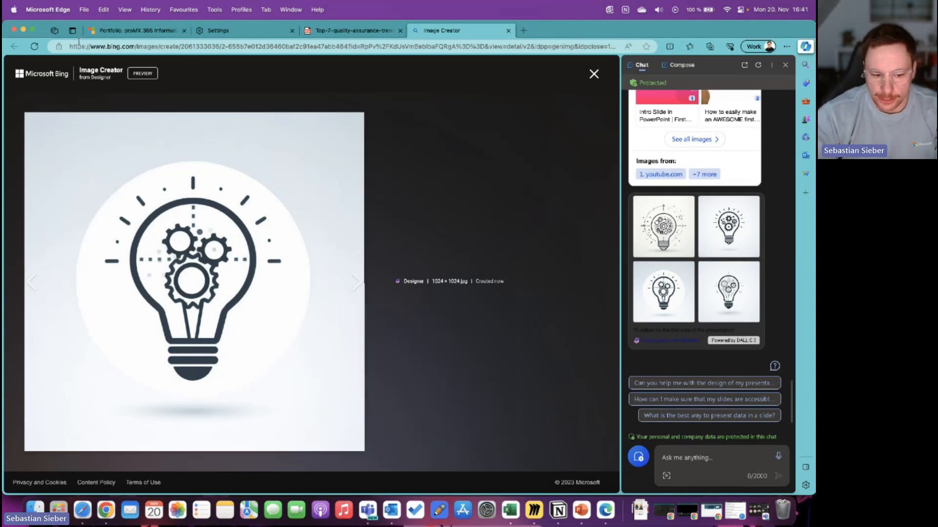
# Minimize Edge to switch to the Copilot page in Chrome and highlight its copilot.microsoft.com address.
pyautogui.click(23, 31)
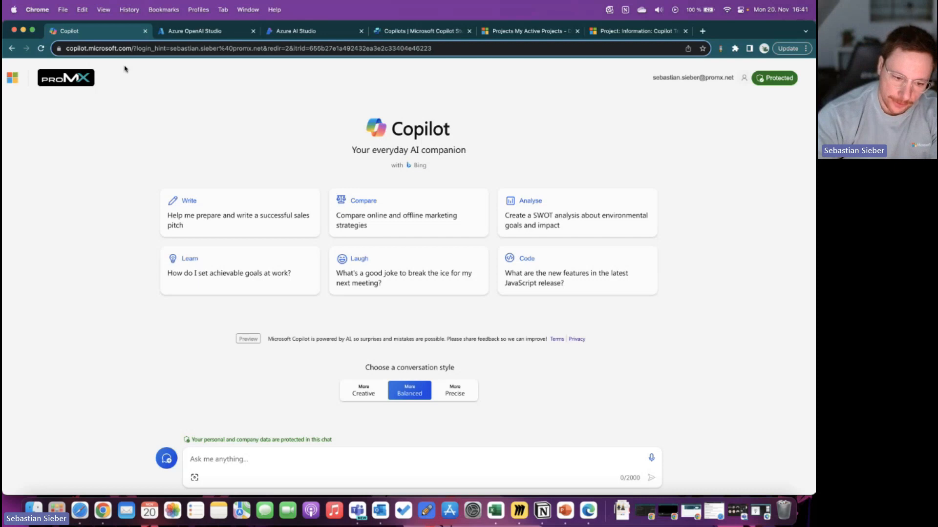
pyautogui.click(132, 43)
pyautogui.click(132, 48)
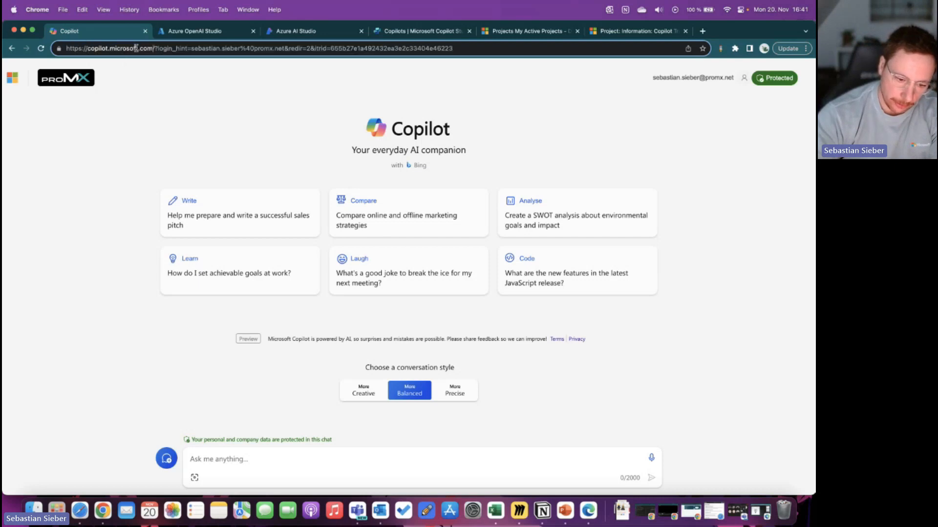
pyautogui.moveTo(152, 49); pyautogui.dragTo(72, 43)
pyautogui.click(203, 126)
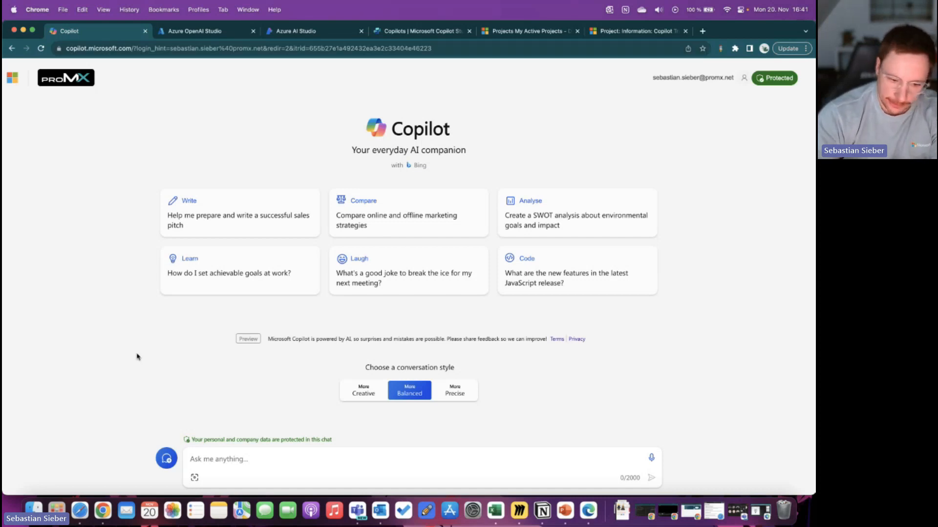
# Run Copilot's suggested prompt "What's a good joke to break the ice for my next meeting?" and review the conversation.
pyautogui.moveTo(782, 79)
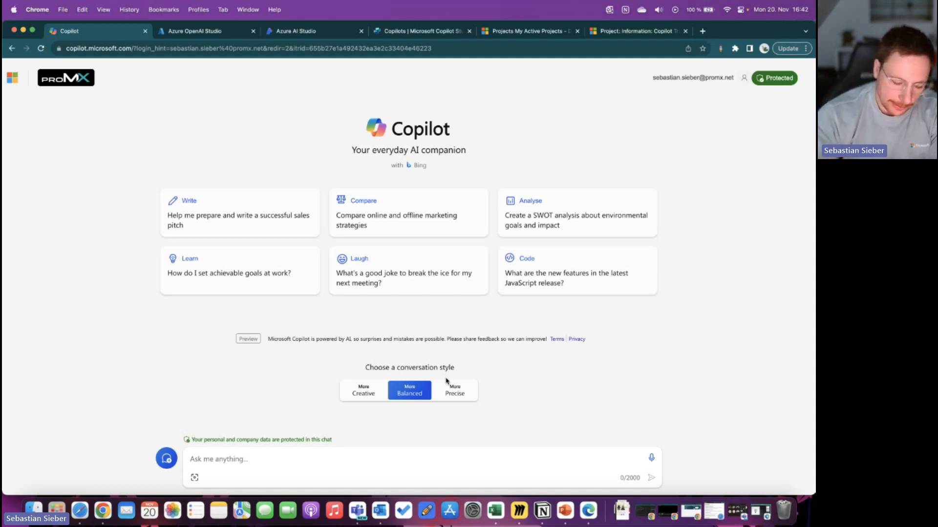
pyautogui.click(367, 277)
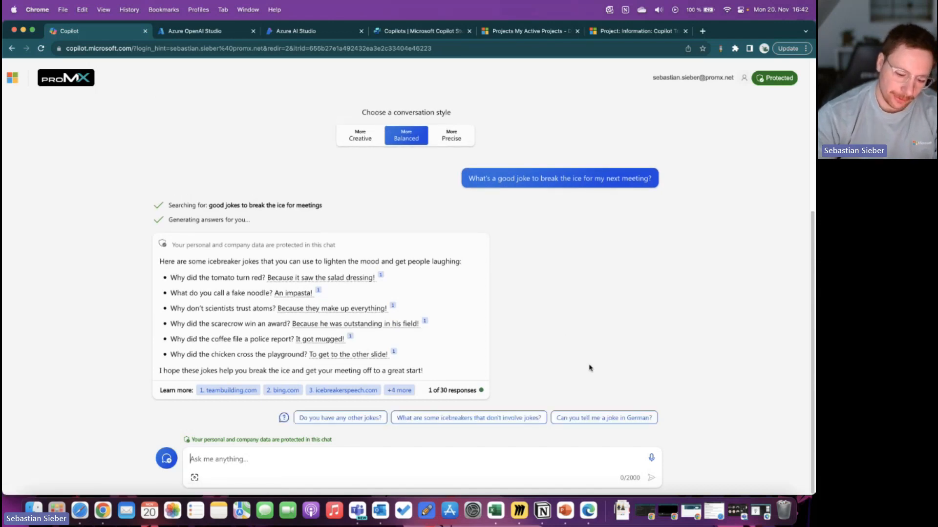
pyautogui.scroll(5, 589, 367)
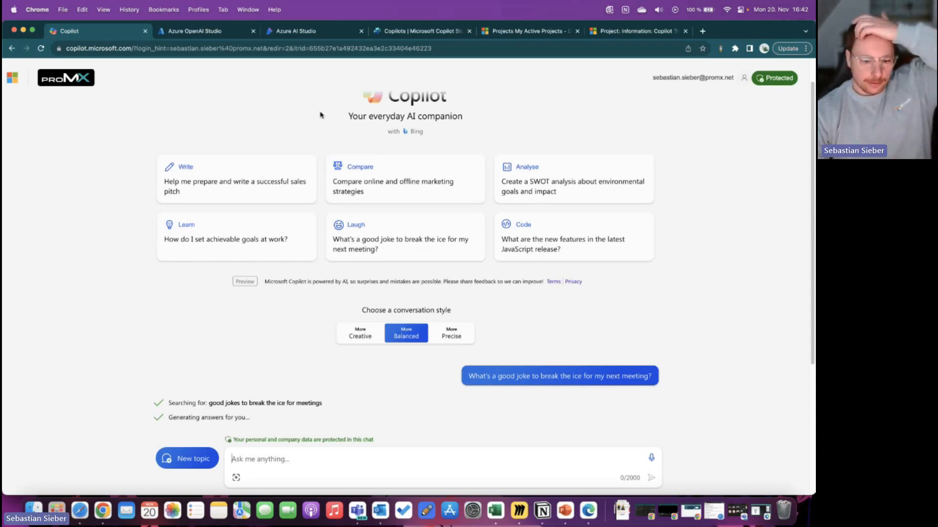
# Switch to Azure OpenAI Studio and show its model deployments and the Chat playground.
pyautogui.click(208, 36)
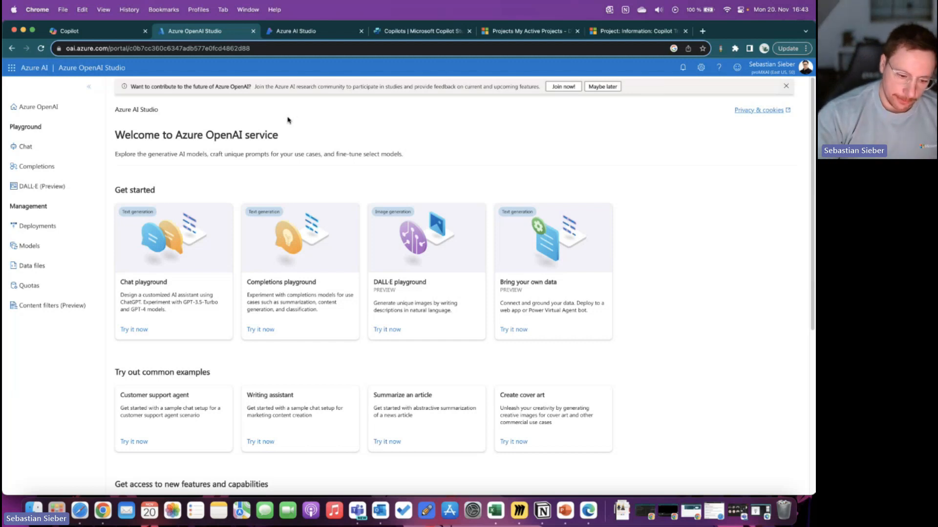
pyautogui.click(69, 226)
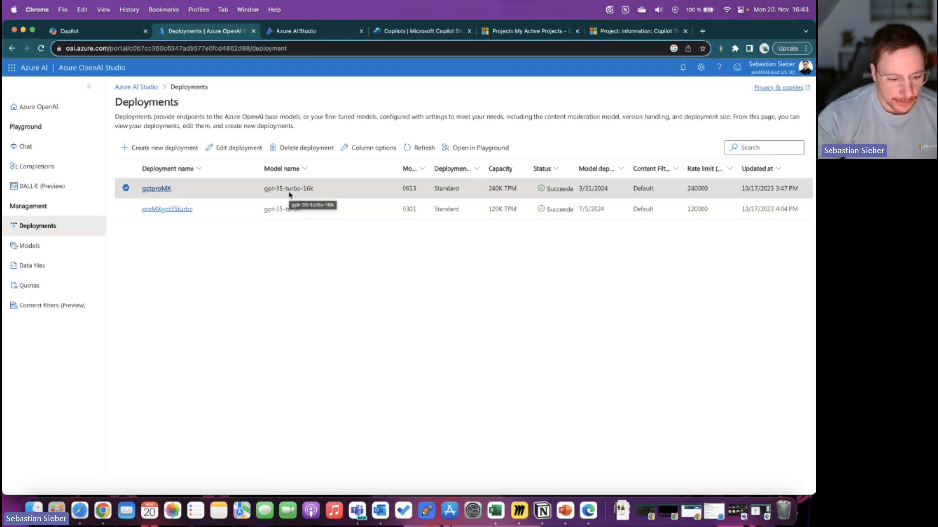
pyautogui.click(56, 158)
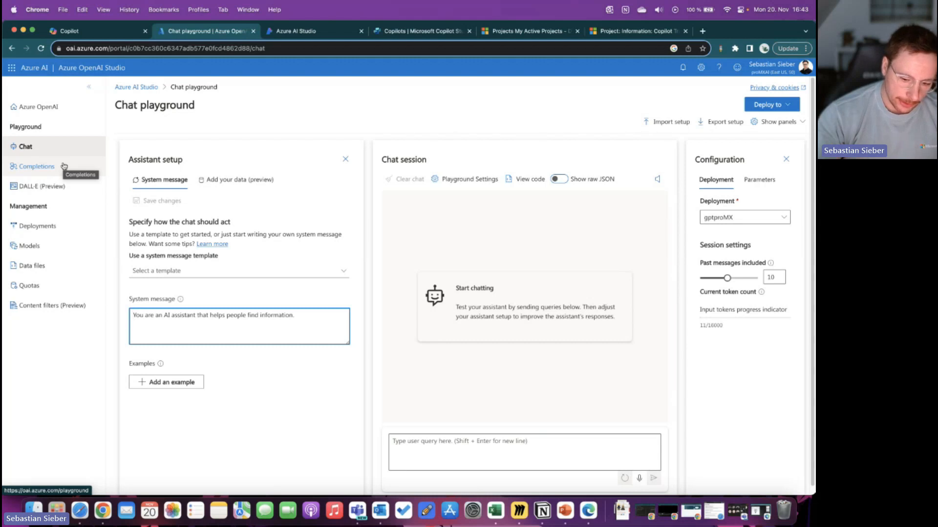
# In the Completions playground, choose the proMXgpt35turbo deployment, load the "Generate a quiz" example and generate the completion.
pyautogui.click(64, 166)
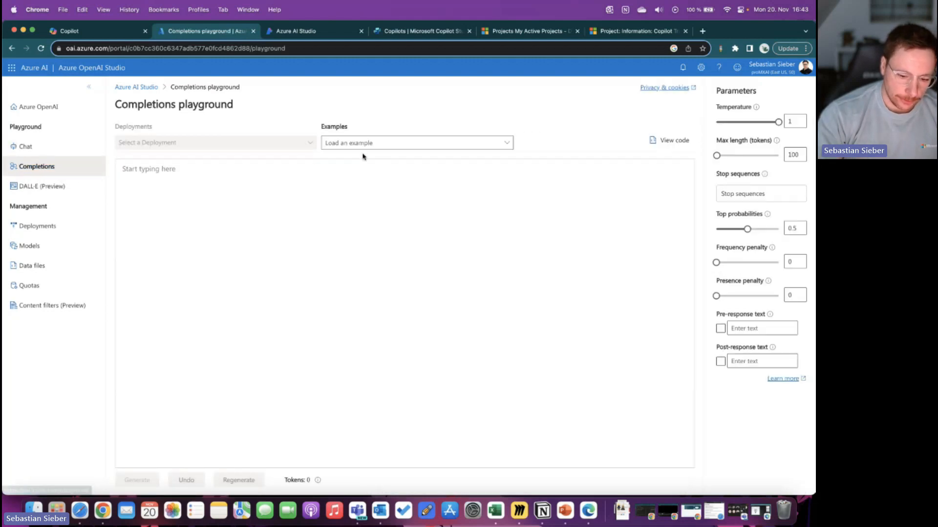
pyautogui.click(309, 143)
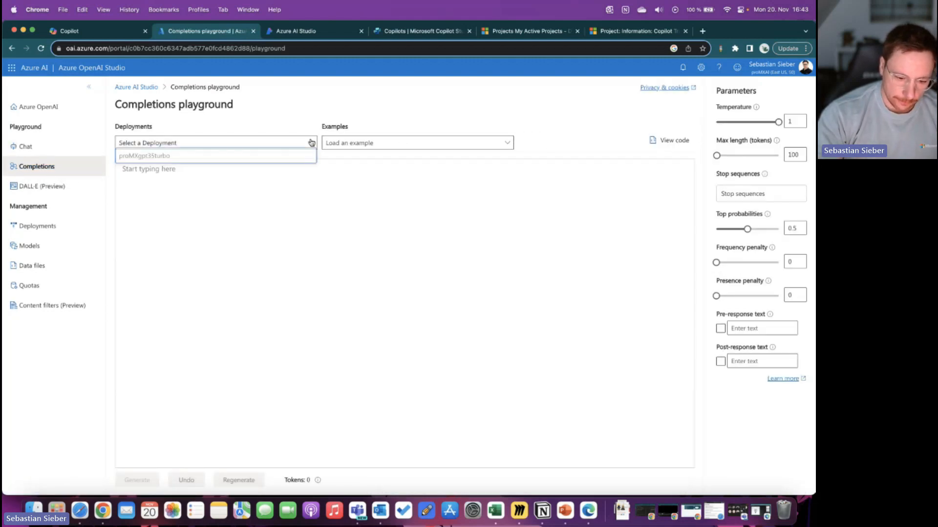
pyautogui.click(293, 158)
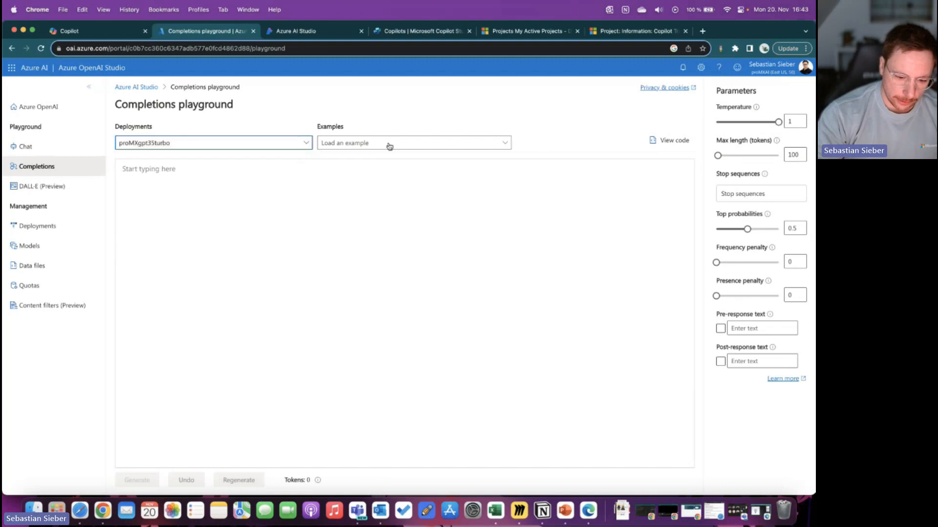
pyautogui.click(505, 144)
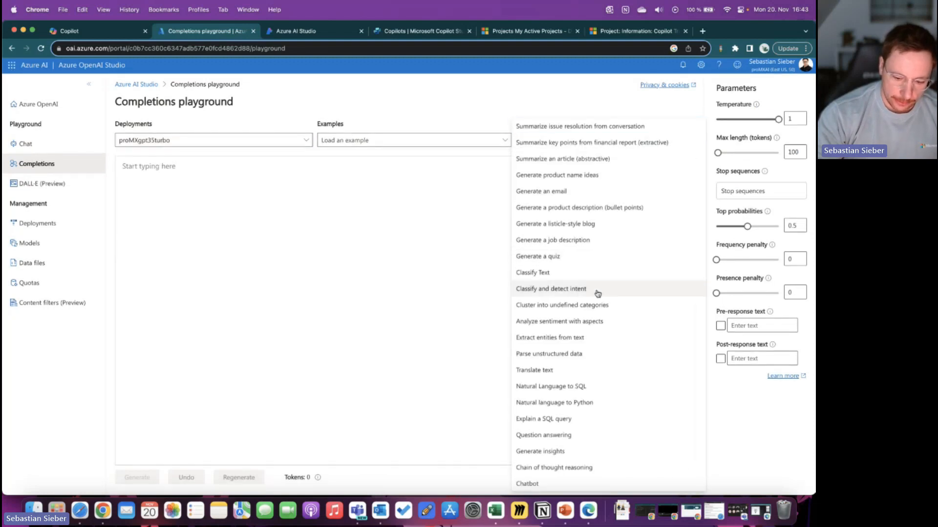
pyautogui.click(598, 256)
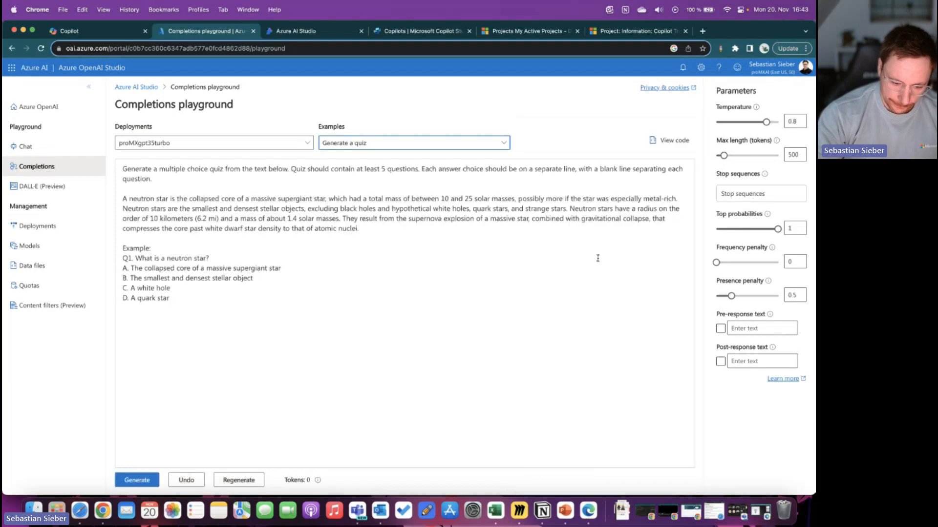
pyautogui.click(140, 480)
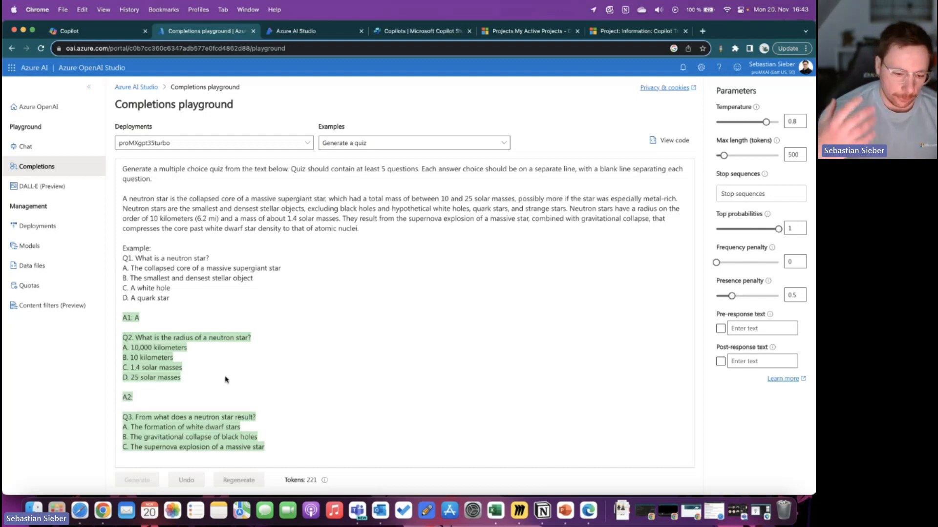
# Review the generated neutron star quiz from the prompt through to the end of the completion.
pyautogui.scroll(-5, 226, 380)
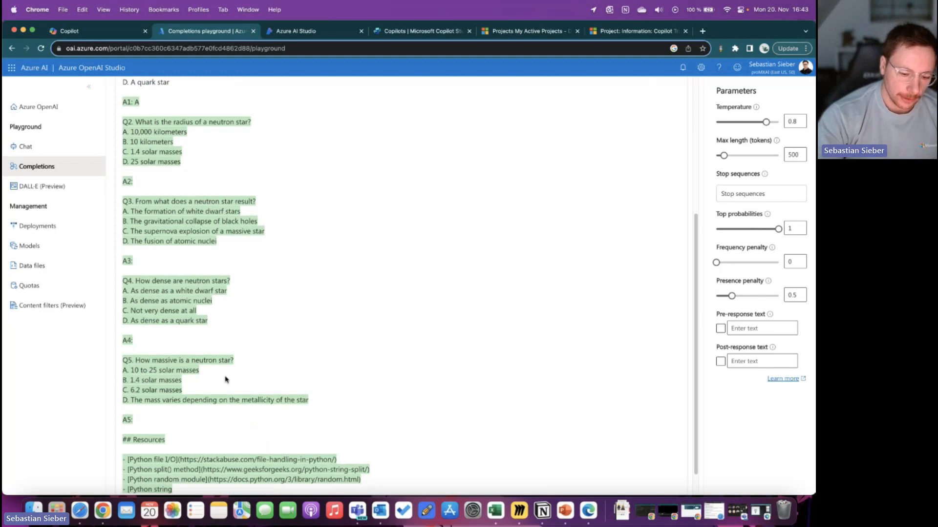
pyautogui.scroll(5, 226, 380)
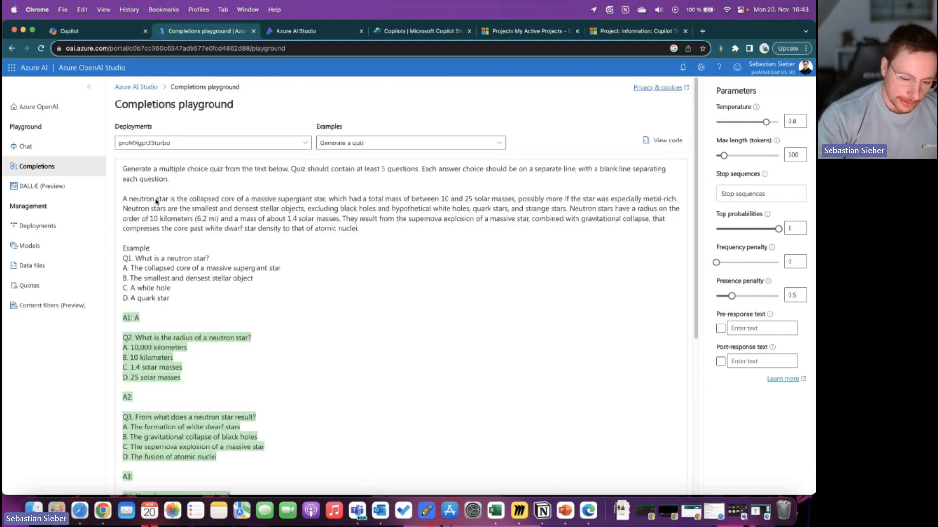
pyautogui.scroll(-1, 221, 303)
pyautogui.scroll(-5, 221, 302)
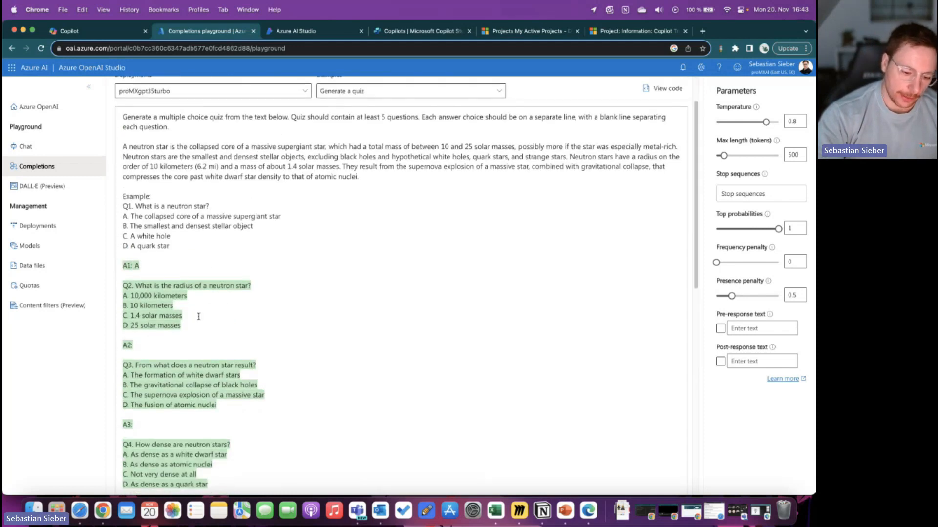
pyautogui.scroll(-1, 174, 312)
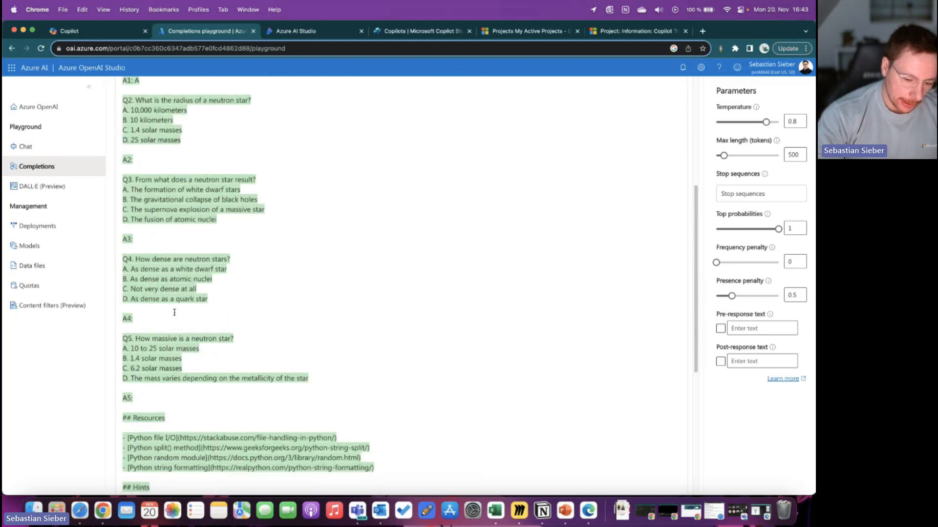
pyautogui.scroll(-6, 174, 313)
pyautogui.scroll(20, 664, 127)
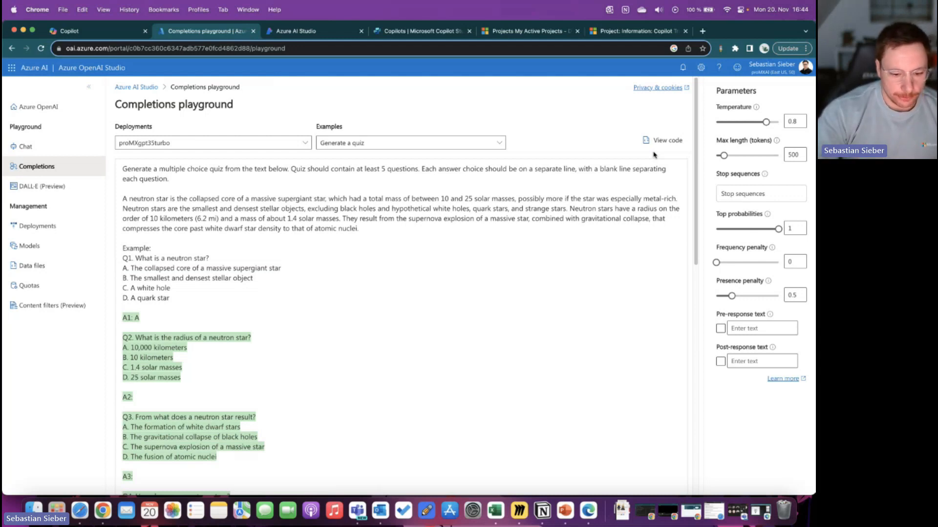
# Show the sample code for the first bird watercolor in the DALL·E playground, and close it.
pyautogui.click(75, 194)
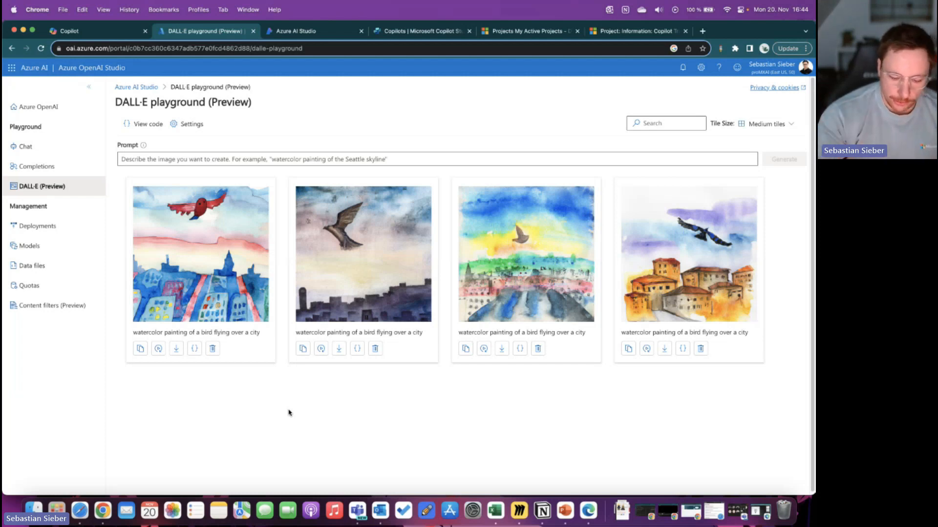
pyautogui.click(195, 349)
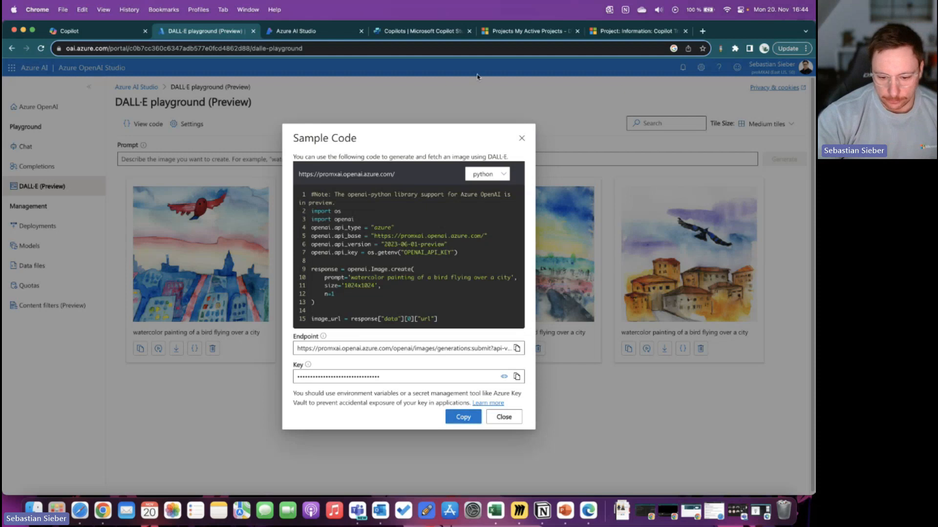
pyautogui.click(522, 139)
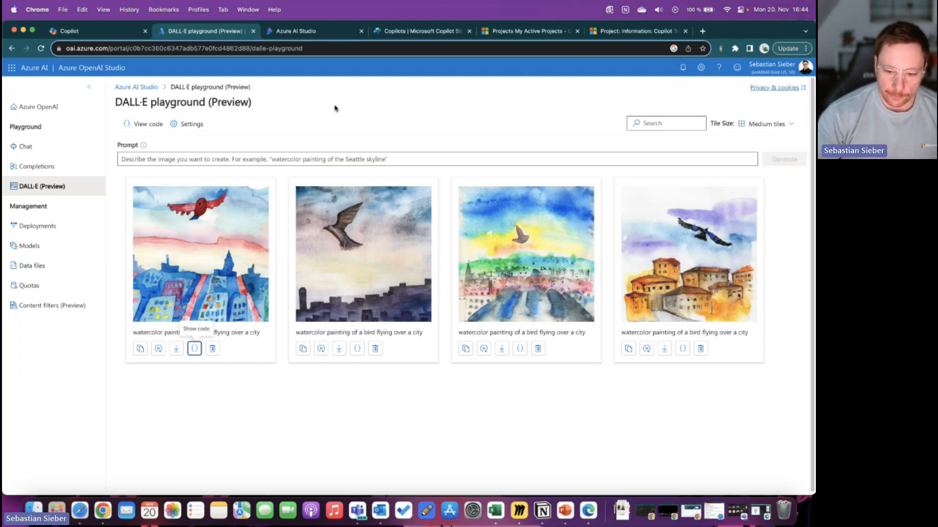
# Switch to Azure AI Studio, look over its home page and show the list of all Azure AI studios.
pyautogui.click(326, 36)
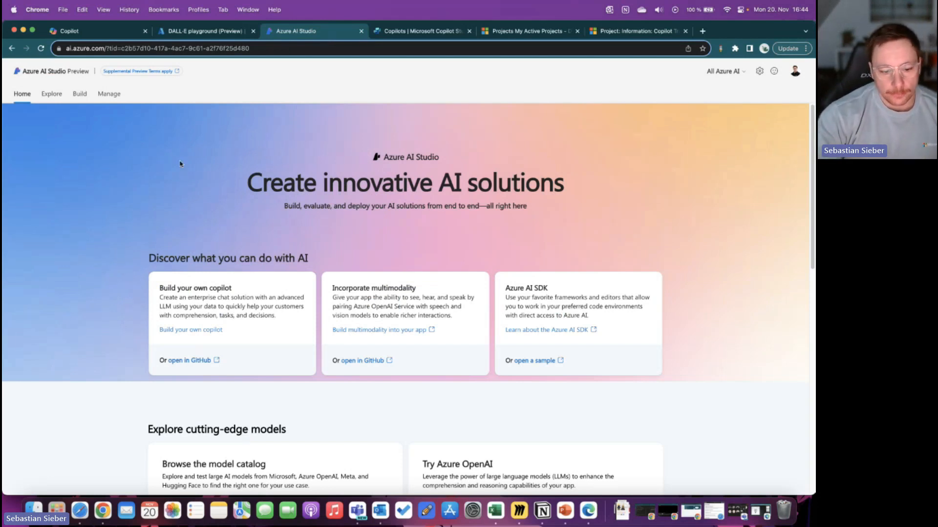
pyautogui.scroll(-3, 180, 163)
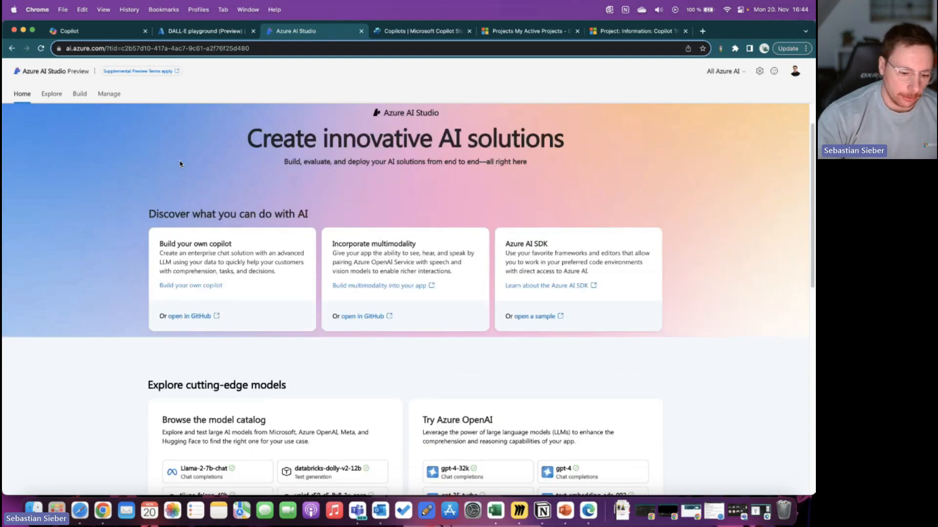
pyautogui.scroll(3, 179, 161)
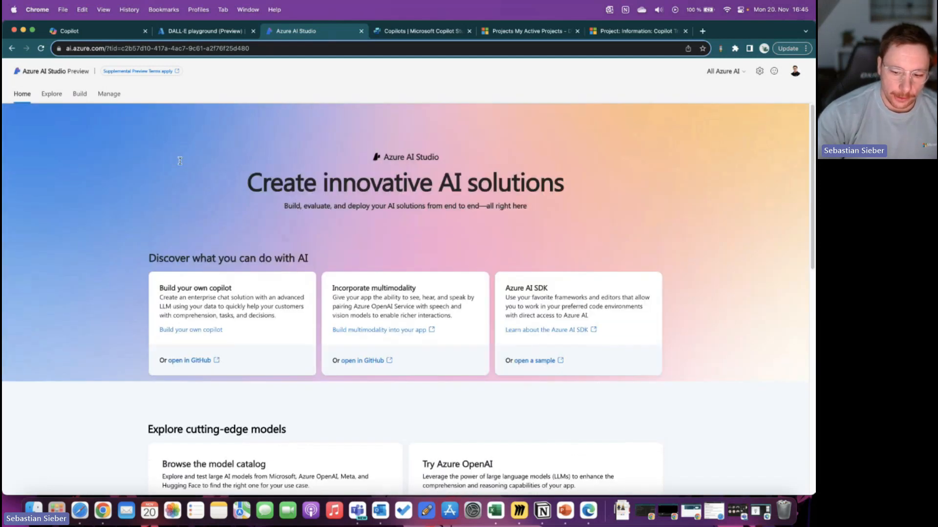
pyautogui.click(726, 71)
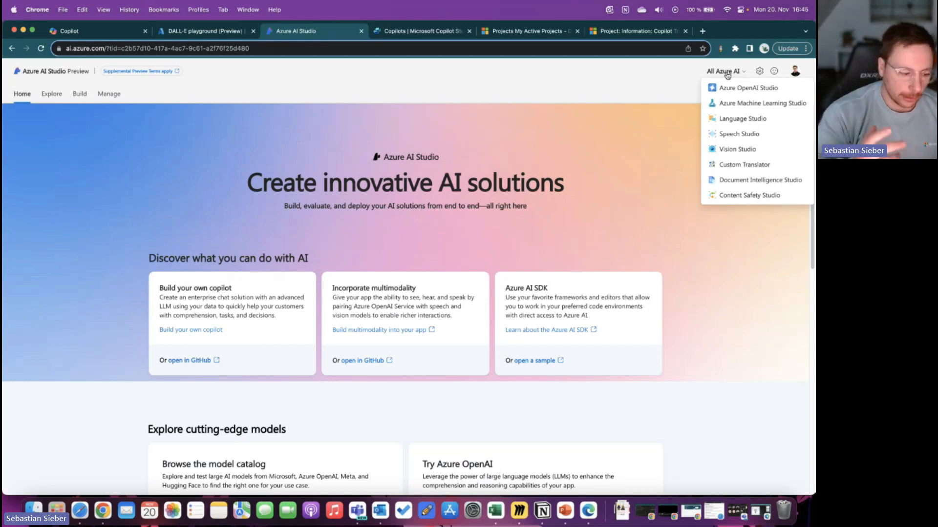
pyautogui.click(594, 210)
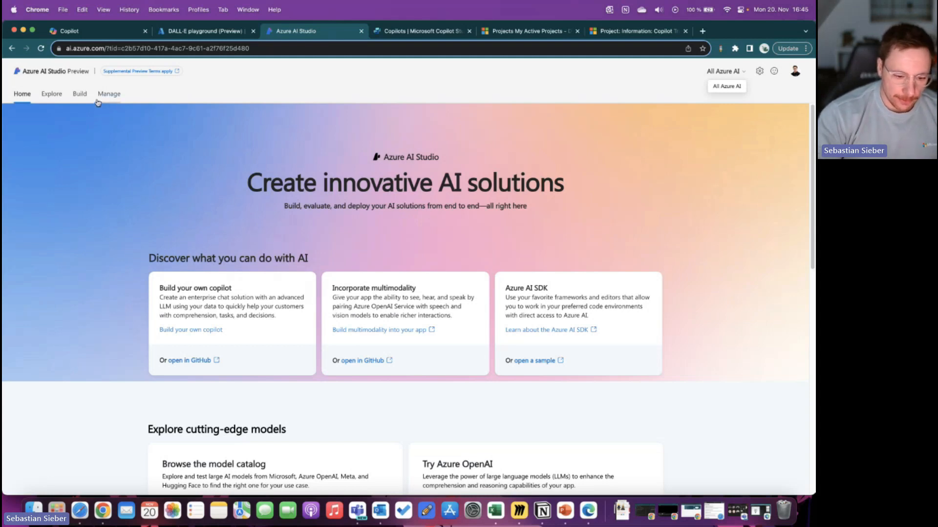
# View Azure AI Studio's Projects page, the Getting started page and the Model catalog.
pyautogui.click(81, 95)
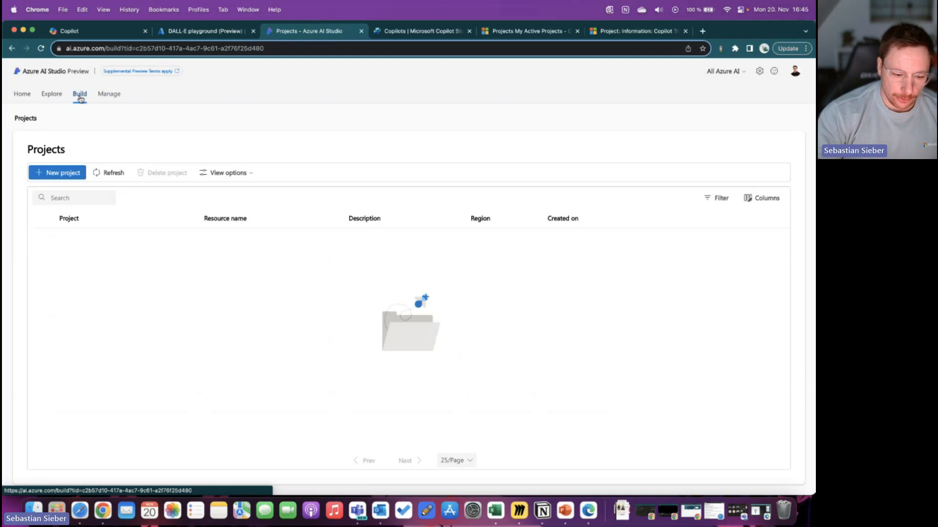
pyautogui.click(57, 94)
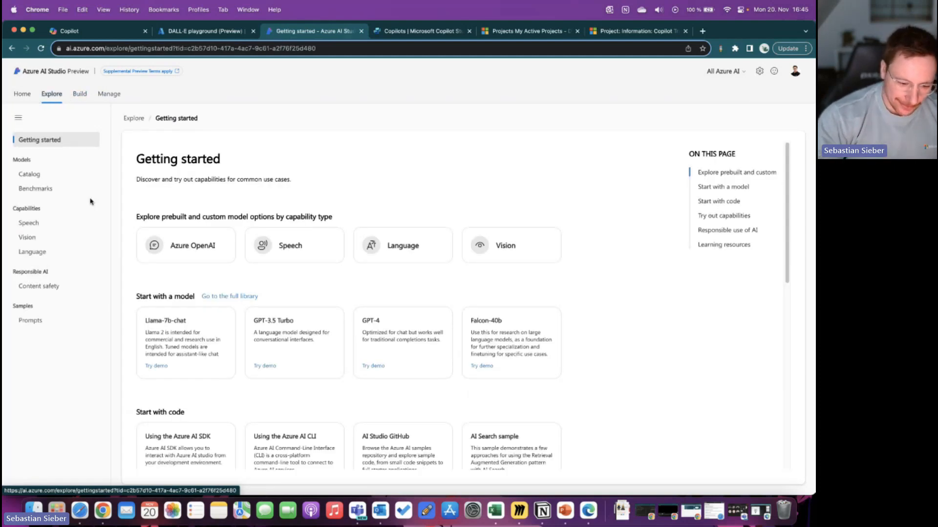
pyautogui.click(72, 171)
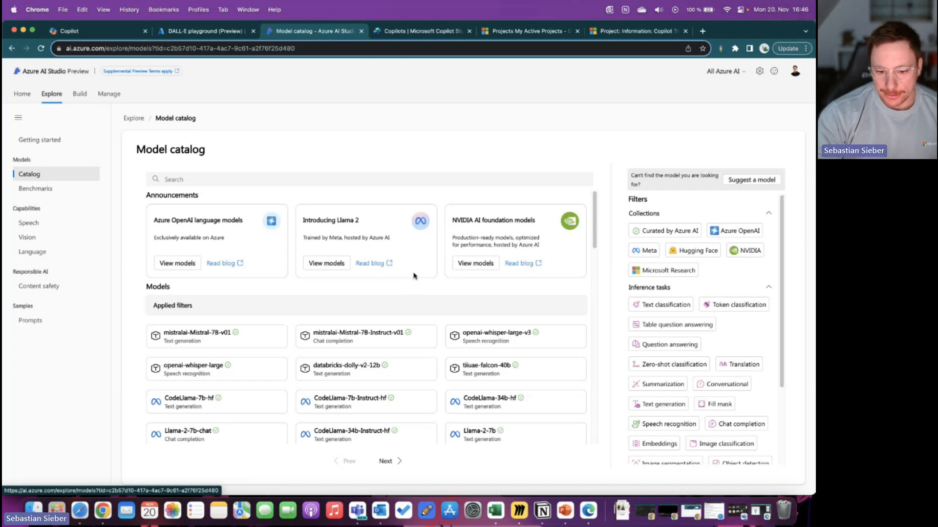
# Switch to Copilot Studio and create a copilot with the default name and language, using promx.net as its generative answers website.
pyautogui.click(406, 31)
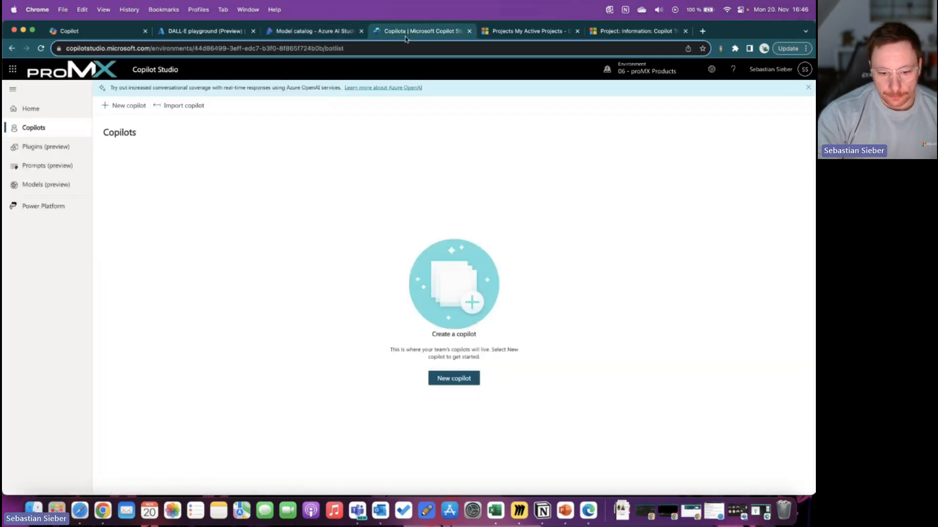
pyautogui.click(38, 110)
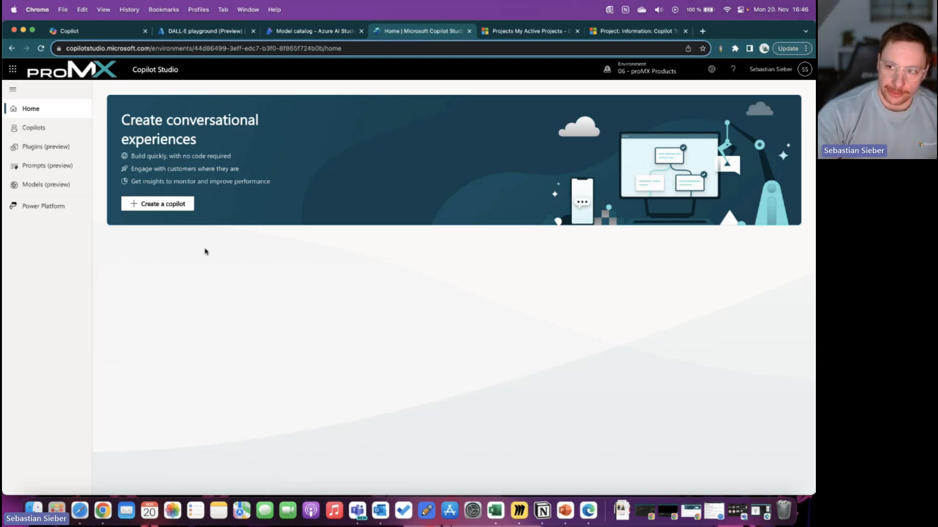
pyautogui.click(181, 211)
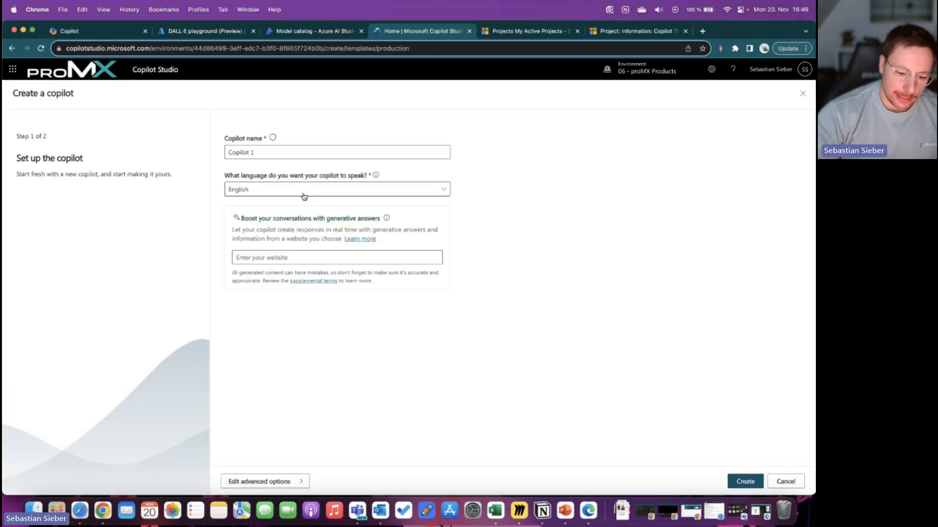
pyautogui.click(283, 257)
pyautogui.write('promx.net')
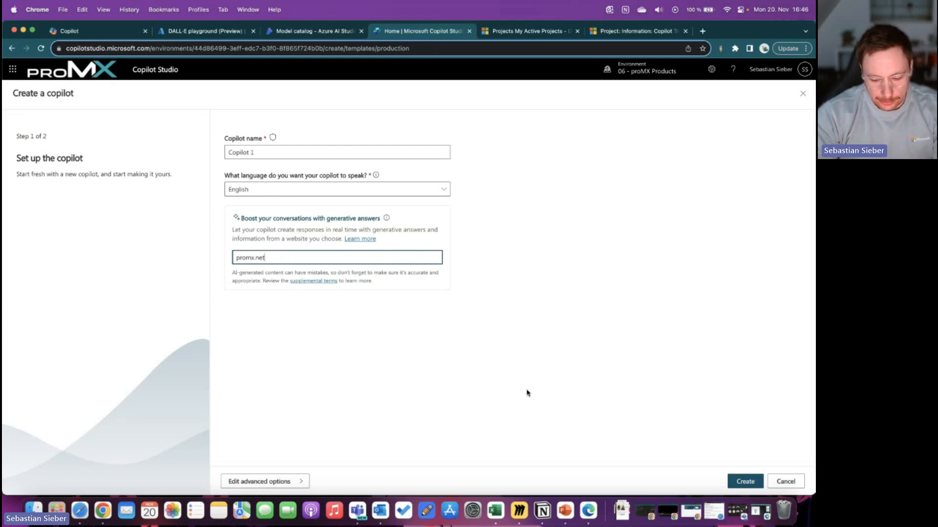
pyautogui.click(738, 483)
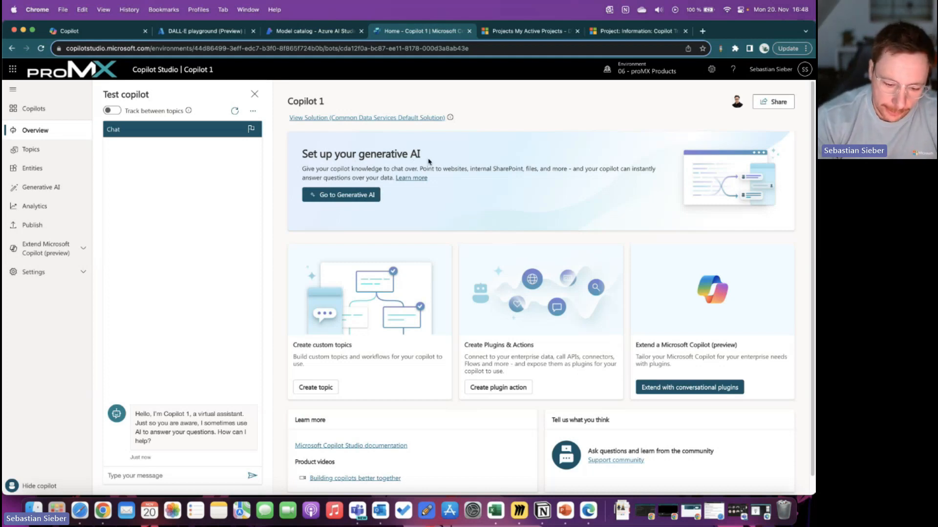
# Open the new copilot's Generative AI settings and examine the promx.net website source and the document upload options.
pyautogui.click(360, 194)
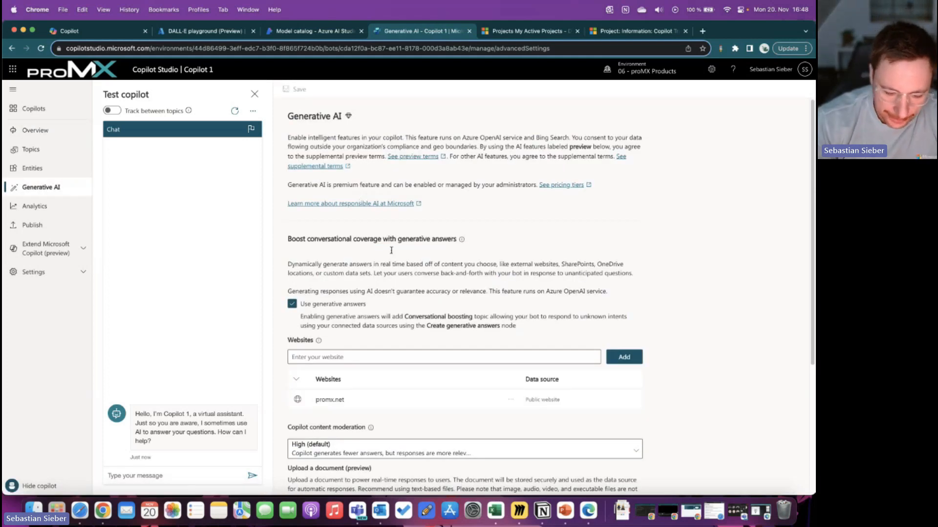
pyautogui.scroll(-3, 414, 336)
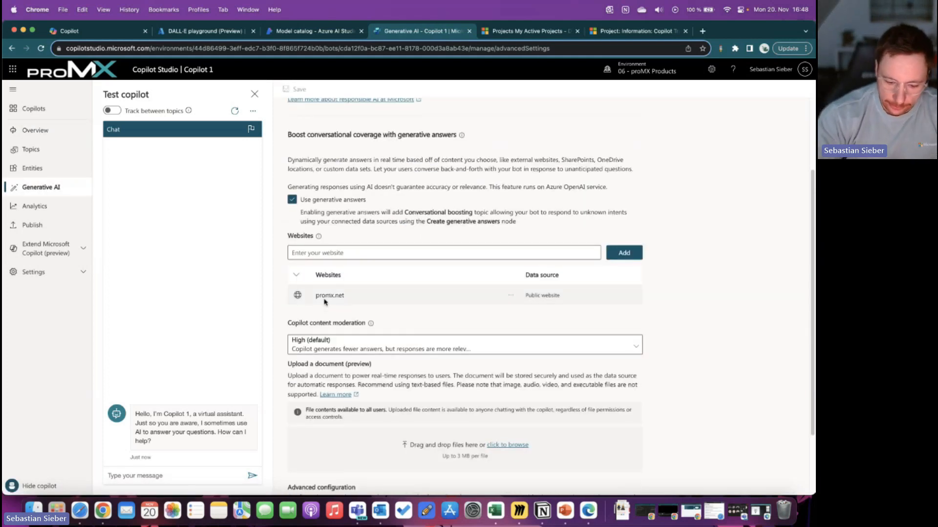
pyautogui.moveTo(316, 296); pyautogui.dragTo(362, 299)
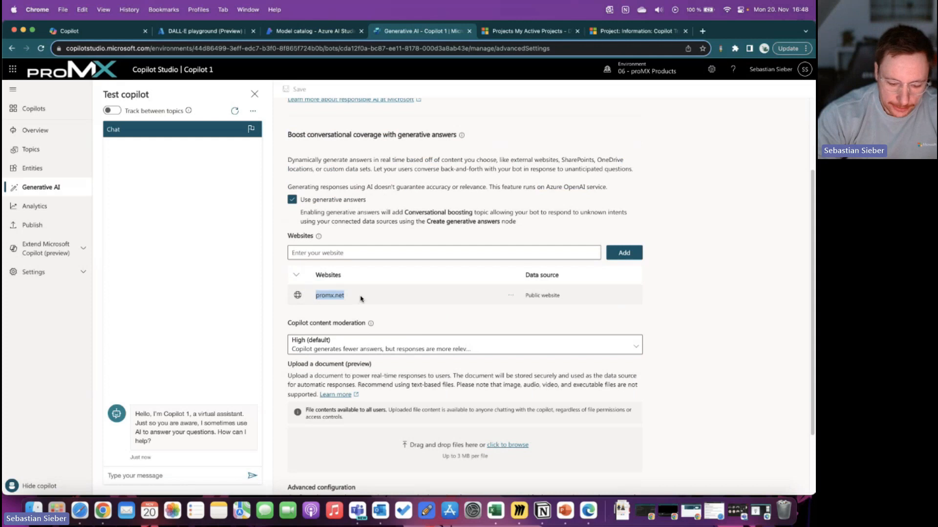
pyautogui.scroll(-2, 396, 400)
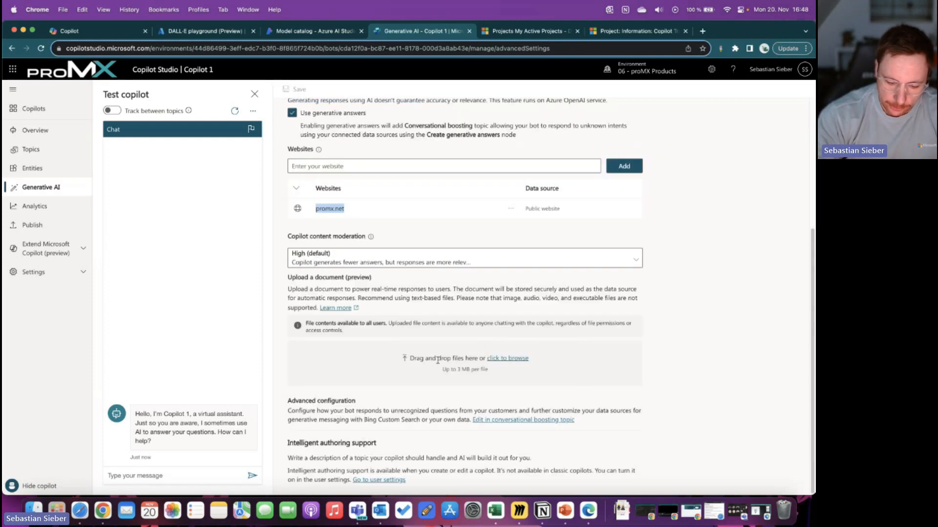
# Upload the "What is Microsoft Fabric" PDF from the Downloads folder as a document source for the copilot.
pyautogui.click(501, 360)
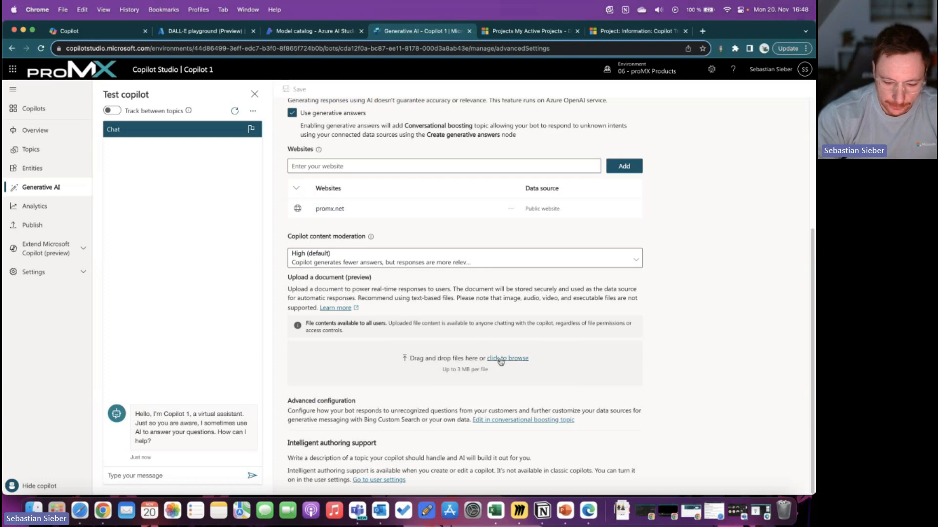
pyautogui.click(501, 361)
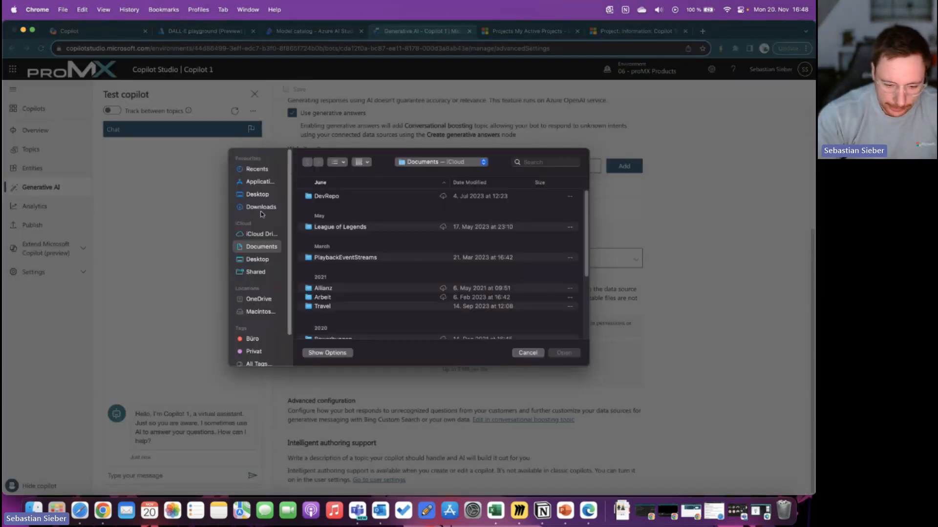
pyautogui.click(261, 208)
pyautogui.click(363, 197)
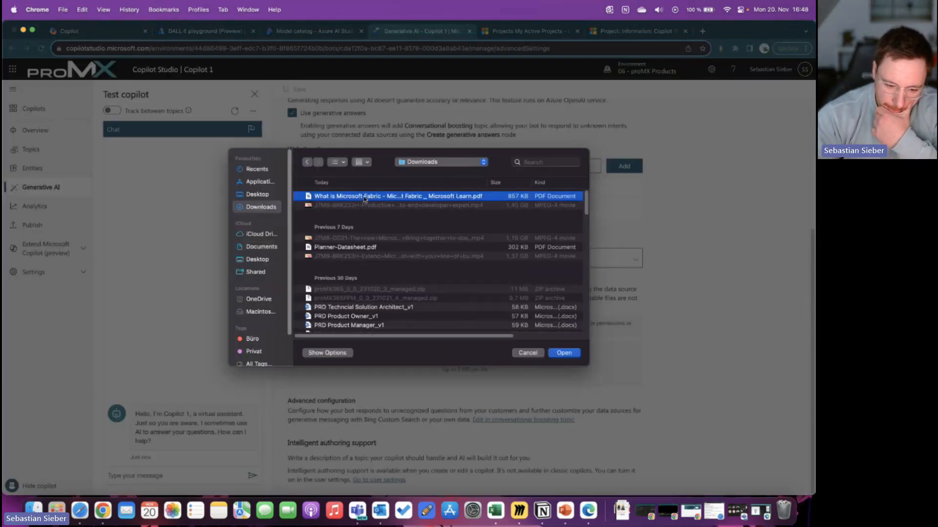
pyautogui.click(560, 352)
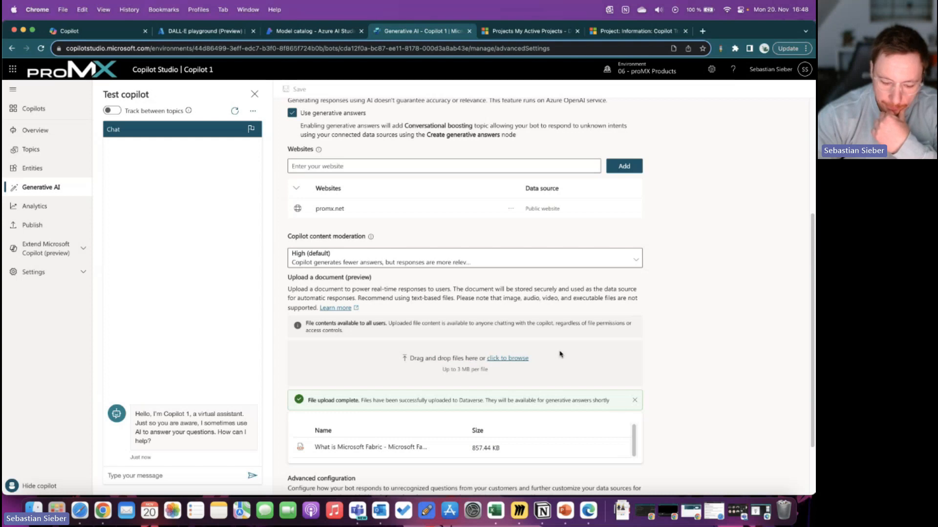
# Ask the copilot "do you know who promx is?" in its test chat.
pyautogui.scroll(5, 560, 354)
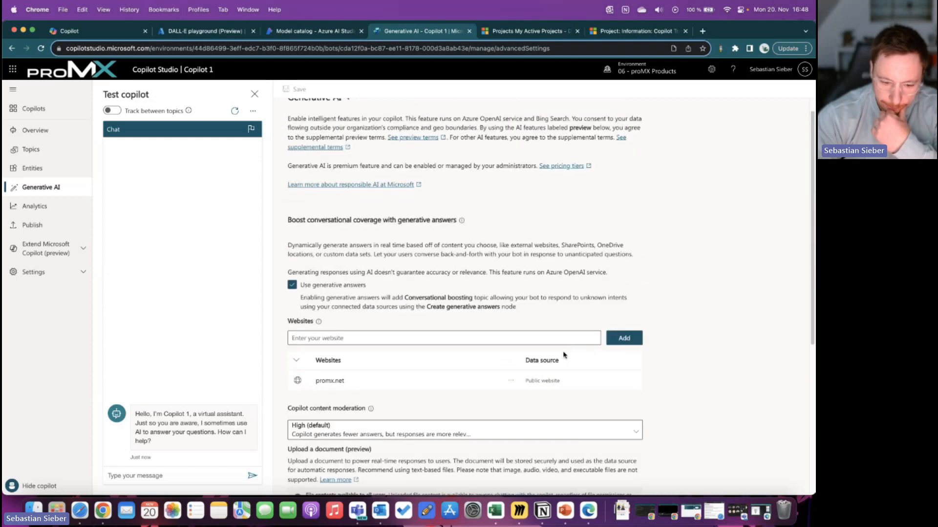
pyautogui.scroll(-5, 571, 358)
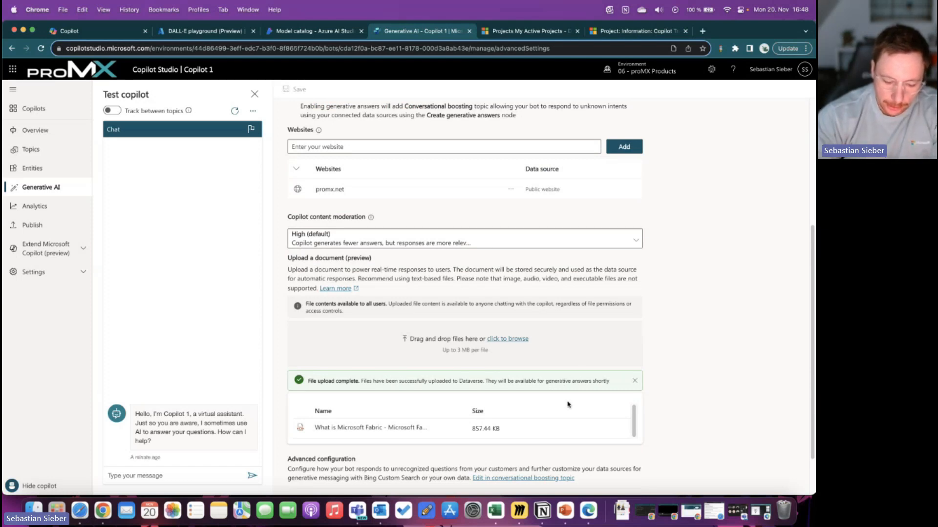
pyautogui.scroll(-3, 569, 396)
pyautogui.scroll(5, 569, 391)
pyautogui.click(157, 476)
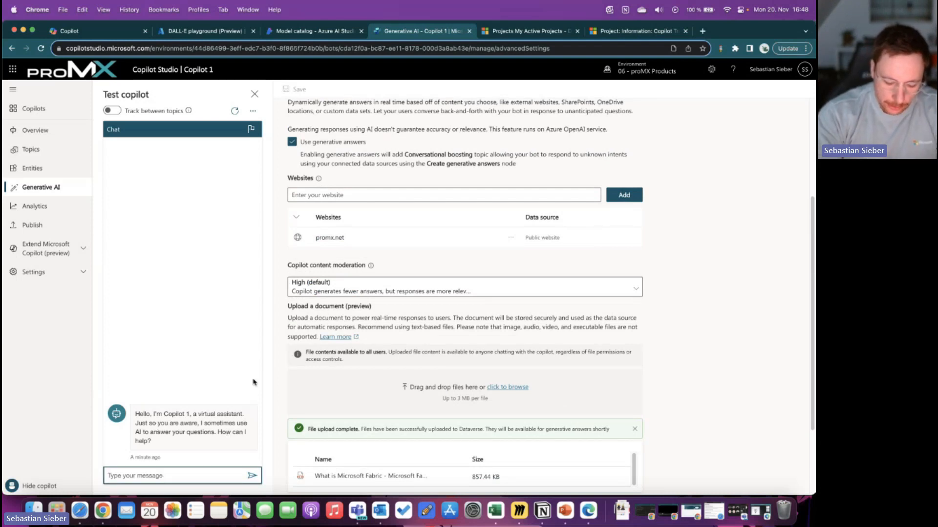
pyautogui.write('do you kno')
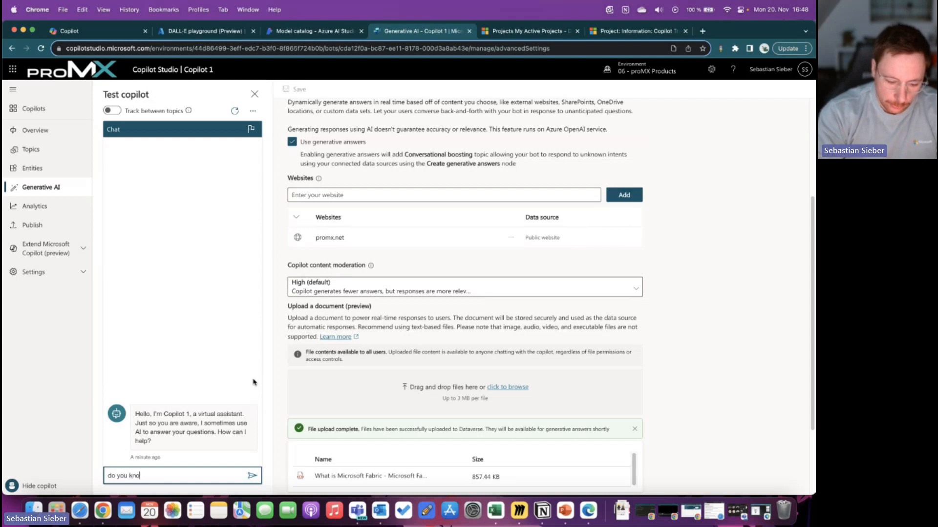
pyautogui.write('w who')
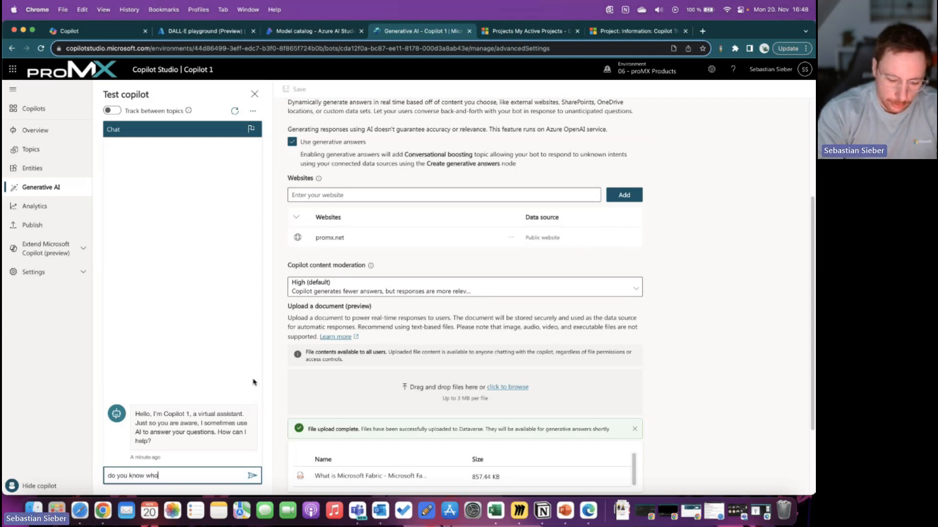
pyautogui.write(' promx is?')
pyautogui.press('Return')
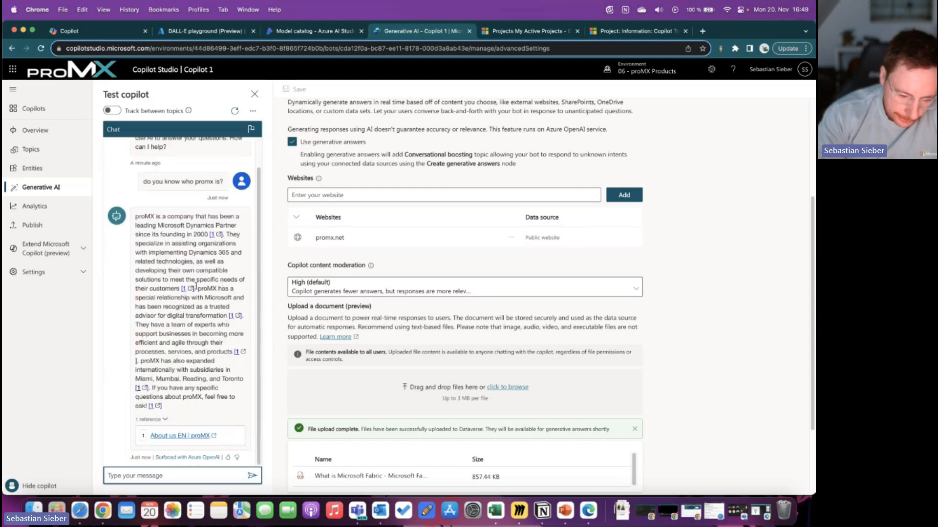
# Open the About us source cited in the copilot's answer and check the page's introductory company description.
pyautogui.scroll(1, 196, 287)
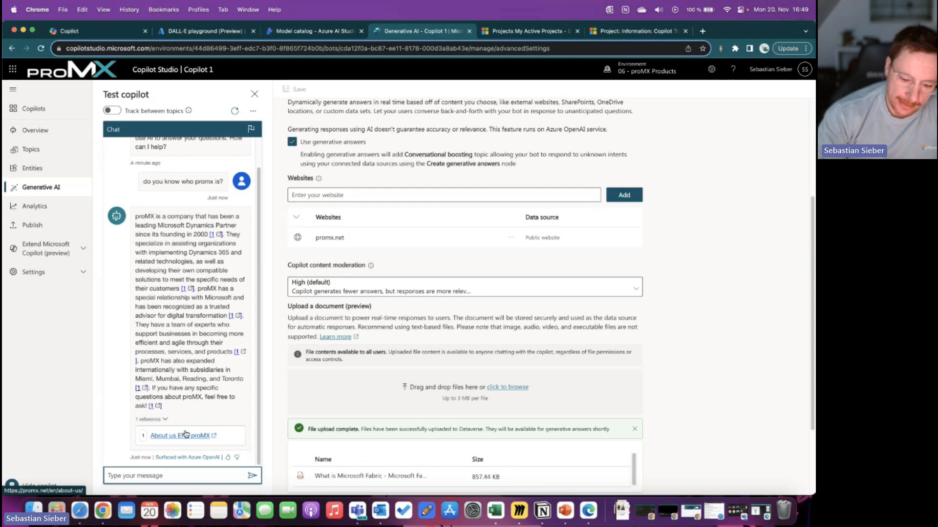
pyautogui.click(180, 434)
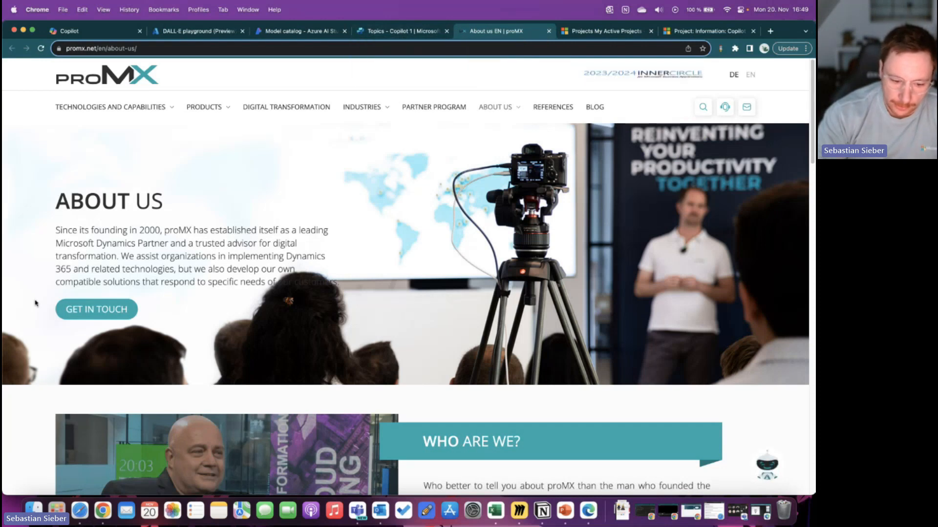
pyautogui.moveTo(55, 229); pyautogui.dragTo(225, 258)
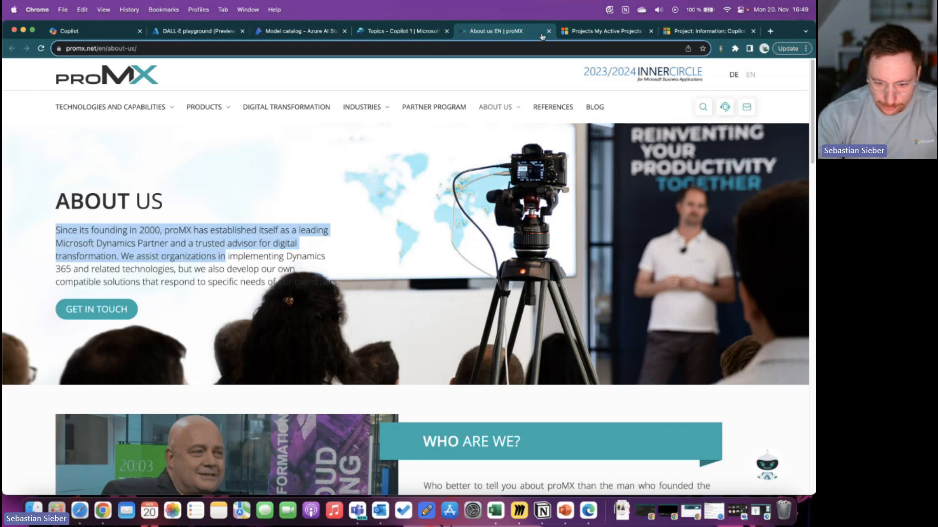
pyautogui.click(586, 31)
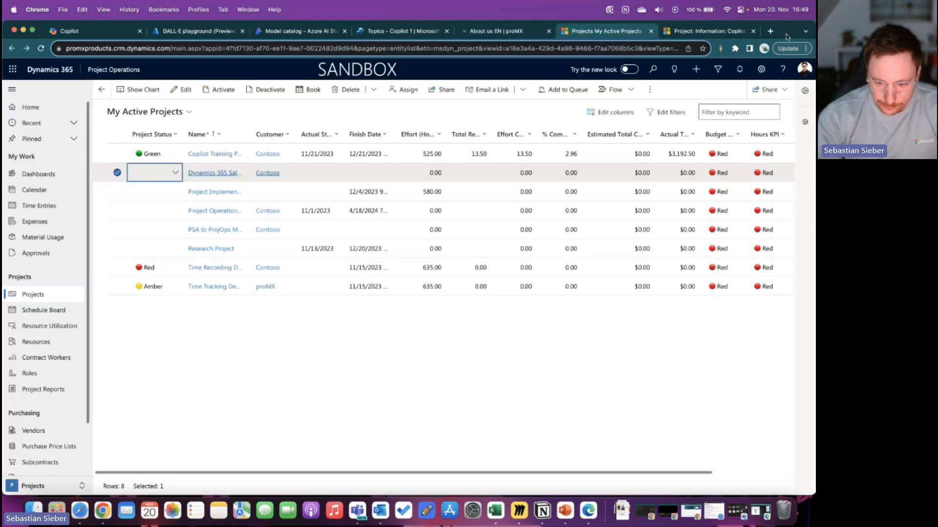
pyautogui.moveTo(786, 34)
pyautogui.mouseDown()
pyautogui.moveTo(785, 54)
pyautogui.moveTo(790, 33)
pyautogui.mouseUp()
# Return to Copilot Studio and examine the Conversational boosting topic's flow, including its generative answers node and conditions.
pyautogui.click(416, 54)
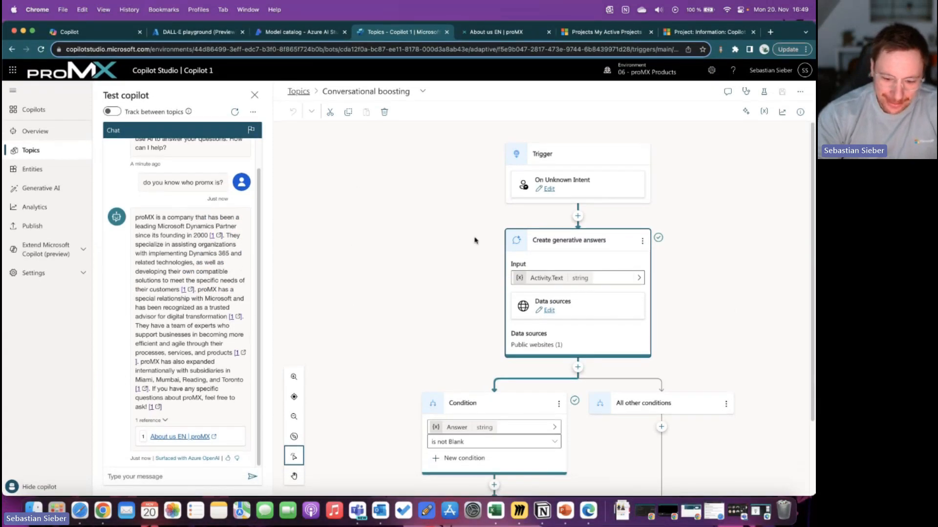
pyautogui.scroll(-1, 557, 275)
pyautogui.scroll(-3, 557, 275)
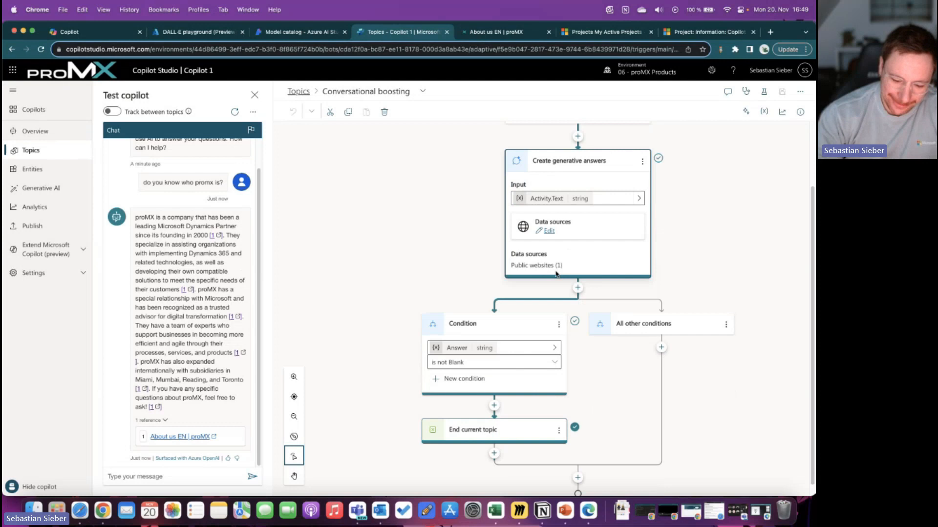
pyautogui.scroll(3, 557, 275)
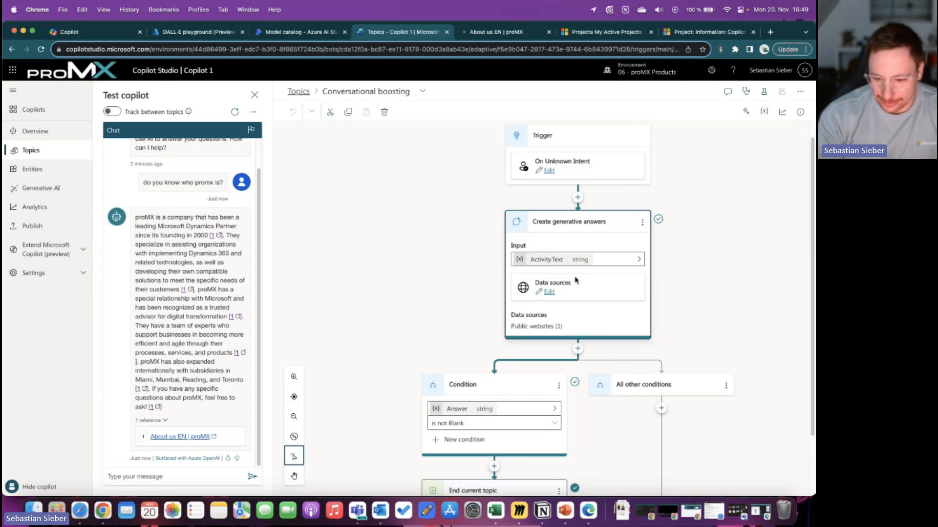
pyautogui.scroll(-3, 575, 280)
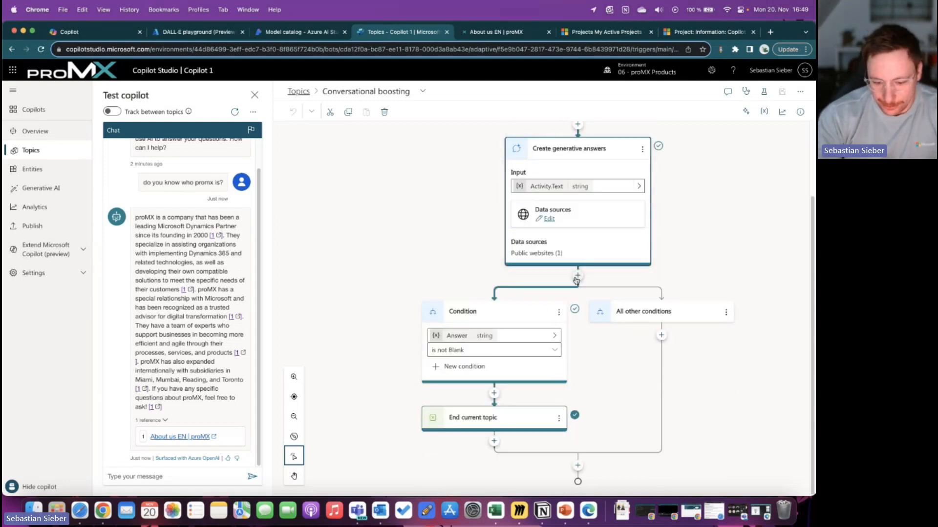
pyautogui.scroll(4, 618, 379)
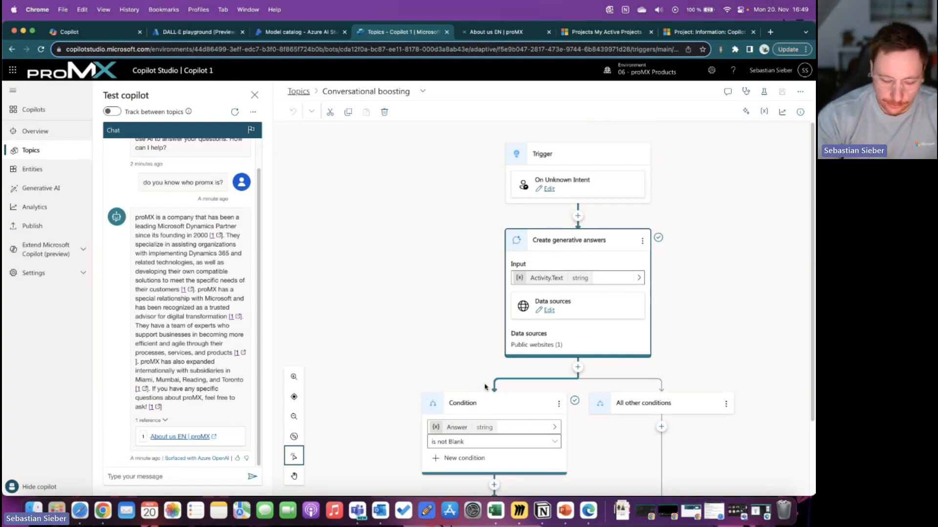
# Ask the copilot "what is fabric?" in its test chat.
pyautogui.click(198, 474)
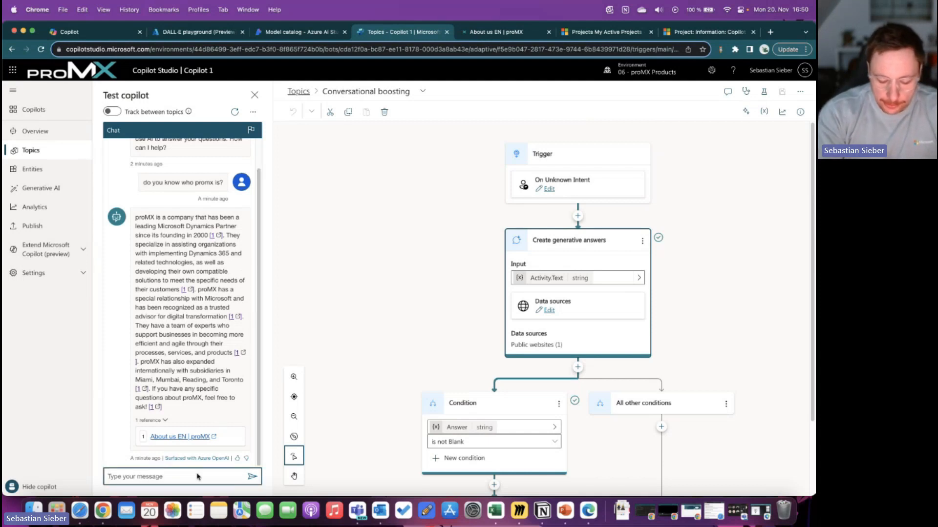
pyautogui.write('what is fabric?')
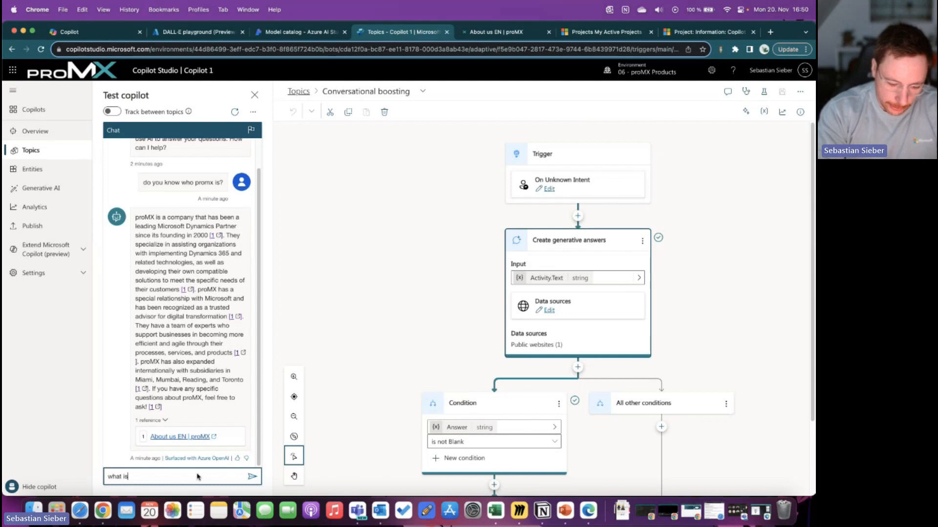
pyautogui.press('Return')
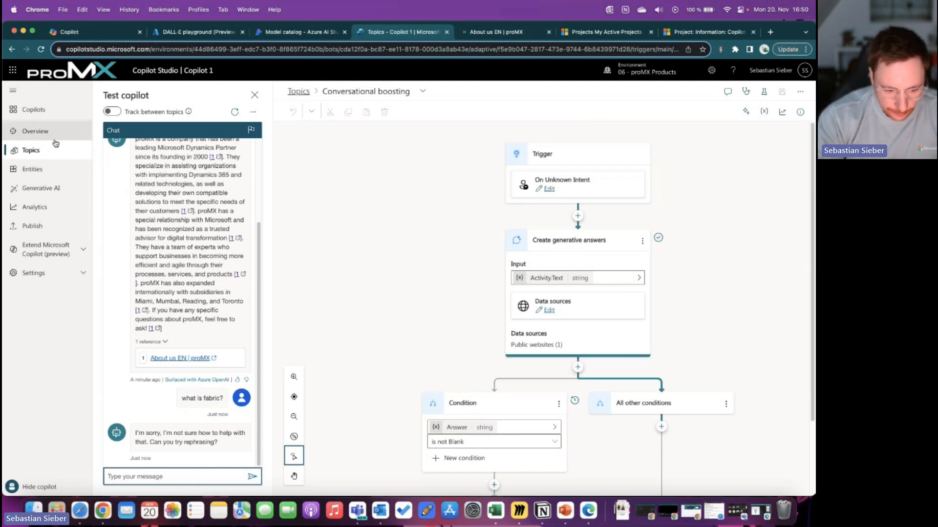
# Review the website source, content moderation and uploaded document in the copilot's Generative AI settings.
pyautogui.click(49, 188)
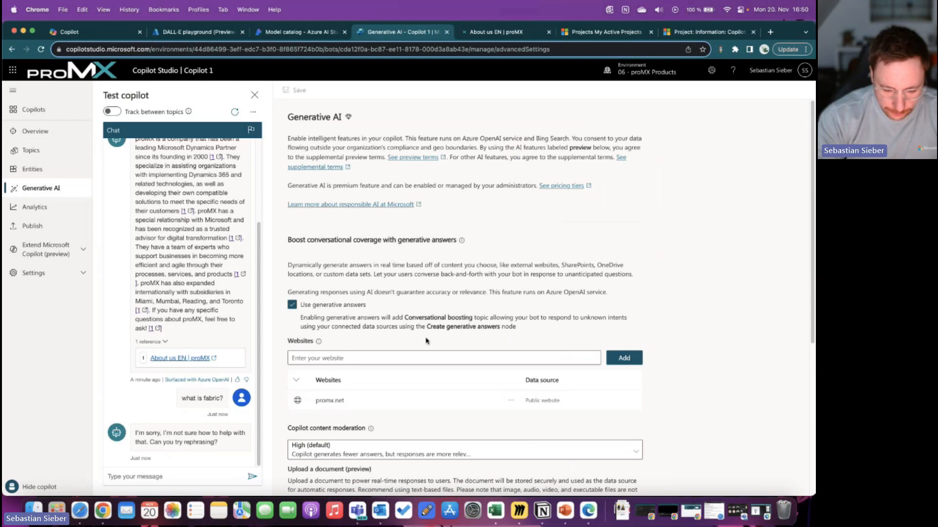
pyautogui.scroll(-5, 426, 341)
pyautogui.scroll(1, 426, 341)
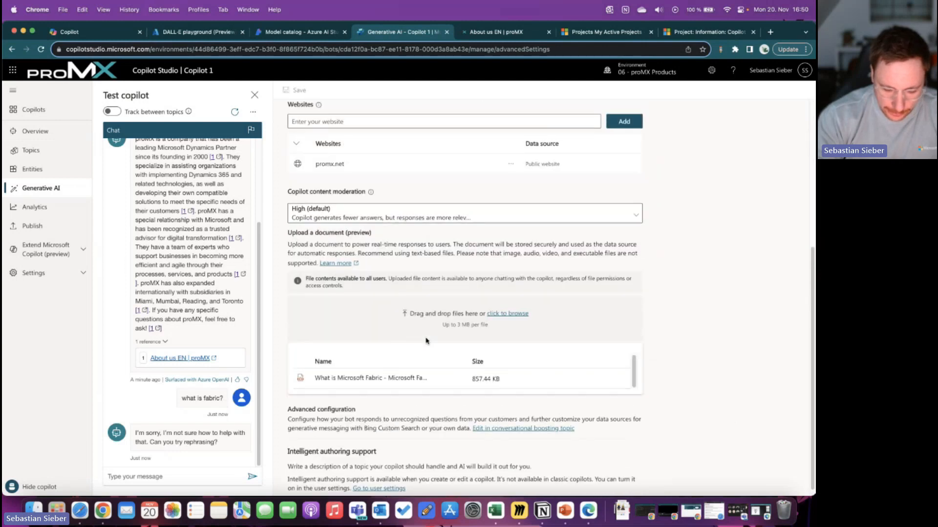
pyautogui.scroll(5, 426, 341)
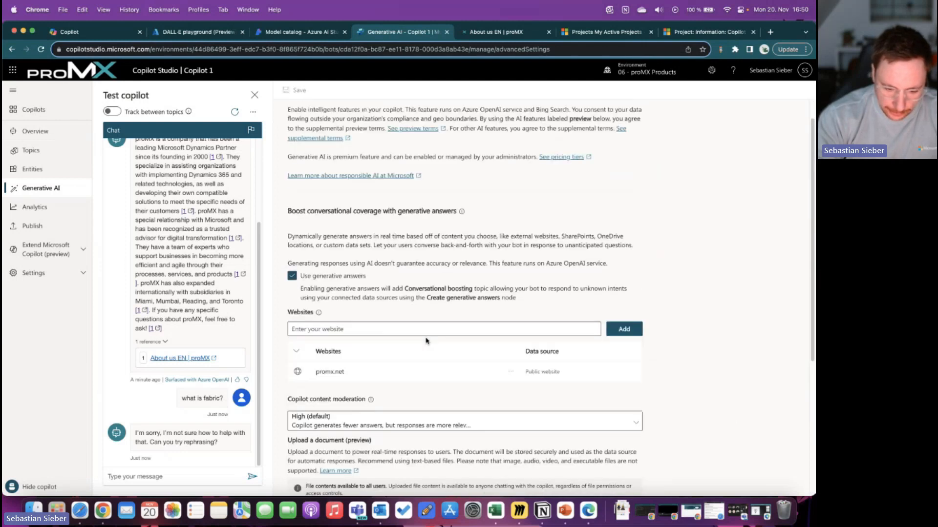
pyautogui.scroll(-5, 426, 341)
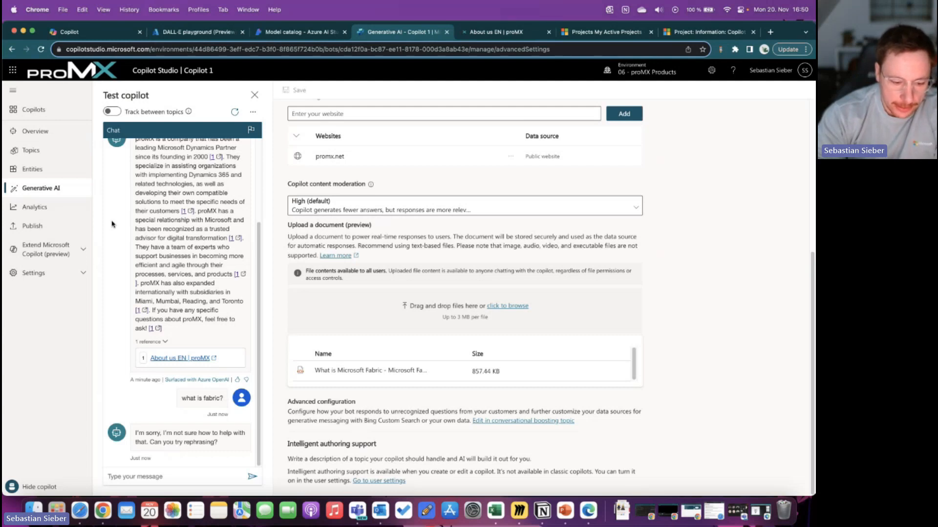
# View the copilot's publishing options and examine the list of channels it can be deployed to.
pyautogui.click(58, 229)
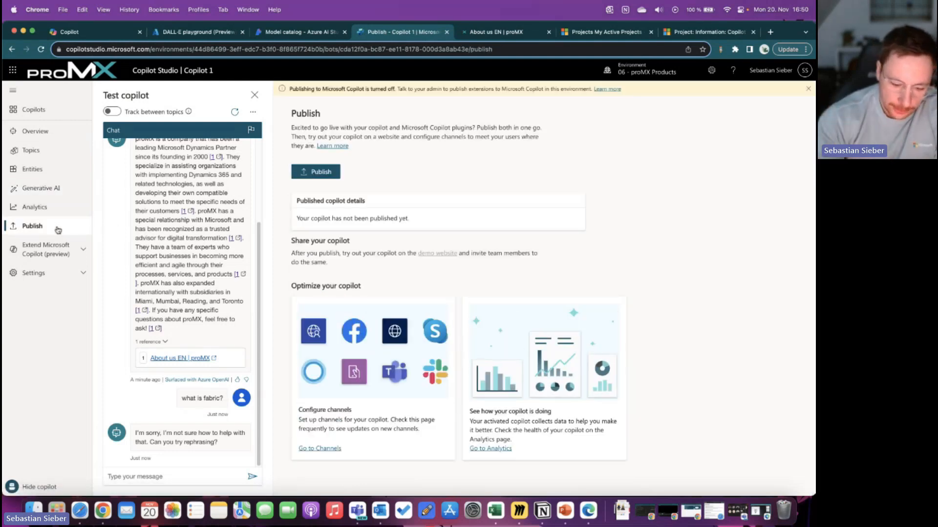
pyautogui.click(323, 448)
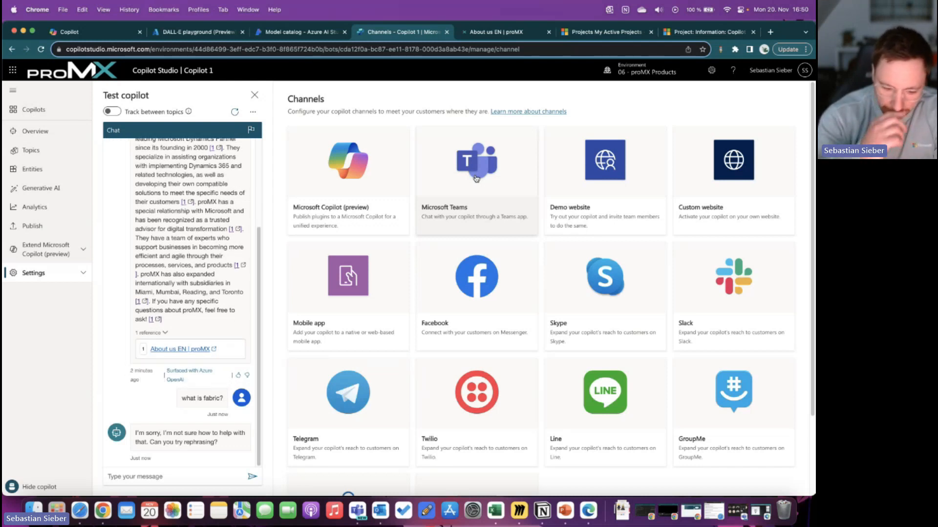
pyautogui.scroll(-3, 541, 303)
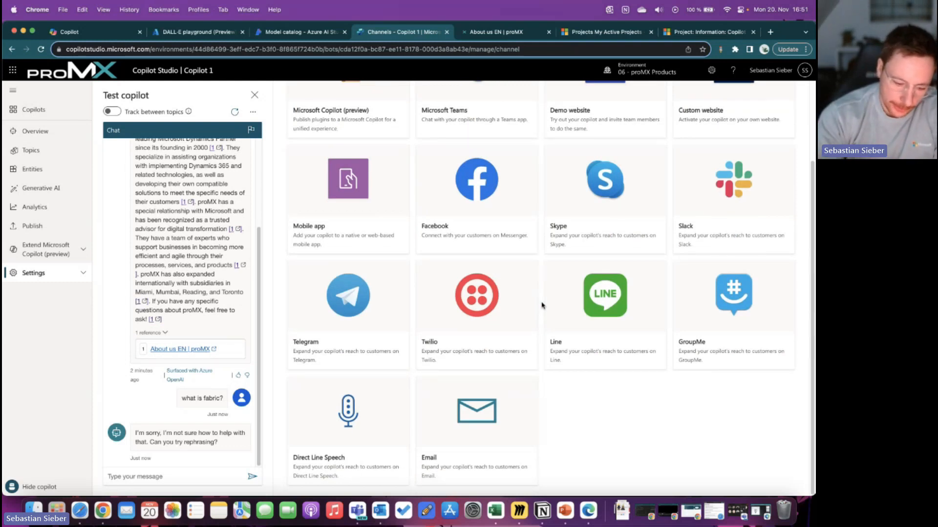
pyautogui.scroll(3, 422, 271)
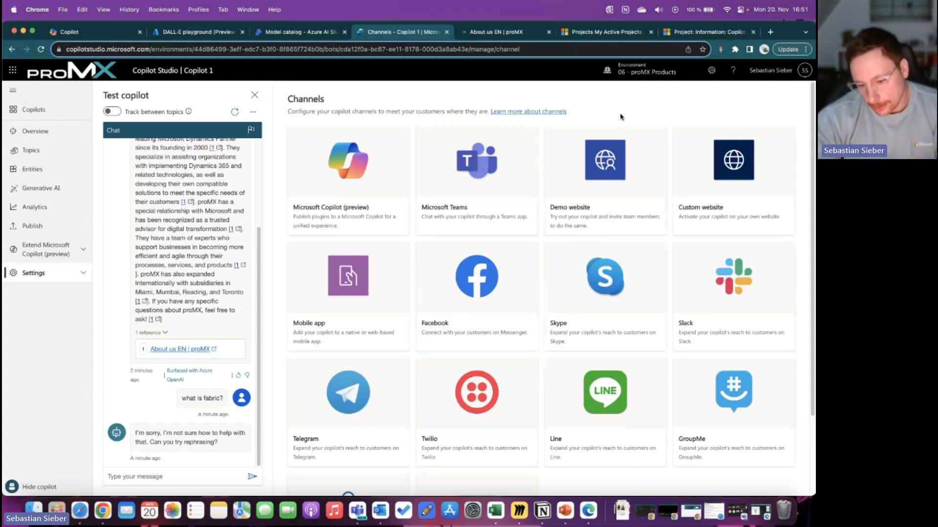
# Switch to Dynamics 365 Project Operations, open the Dynamics 365 Sales Implementation project and review its summary and description.
pyautogui.click(605, 32)
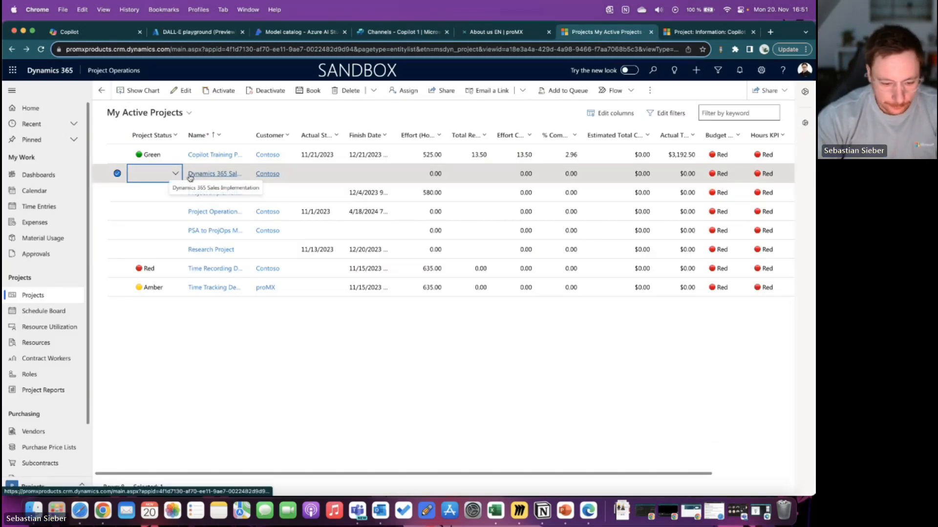
pyautogui.click(205, 173)
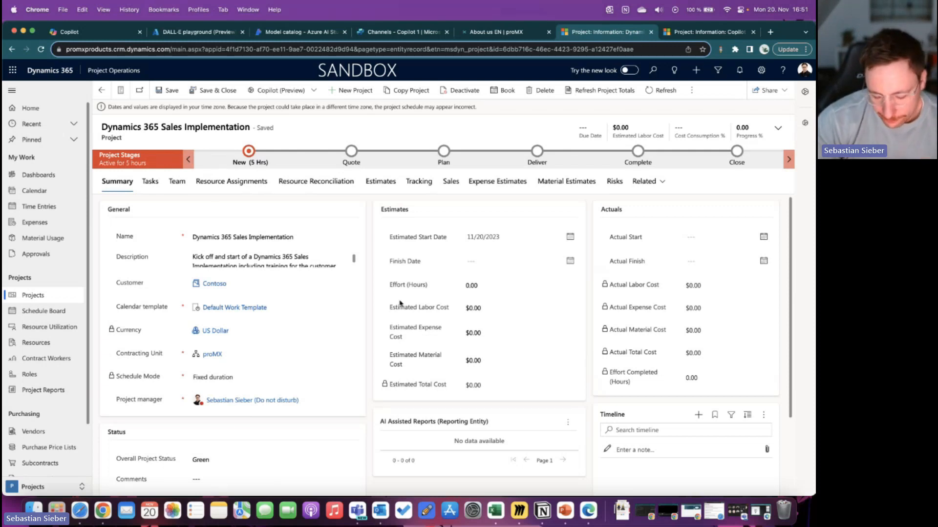
pyautogui.scroll(-1, 399, 303)
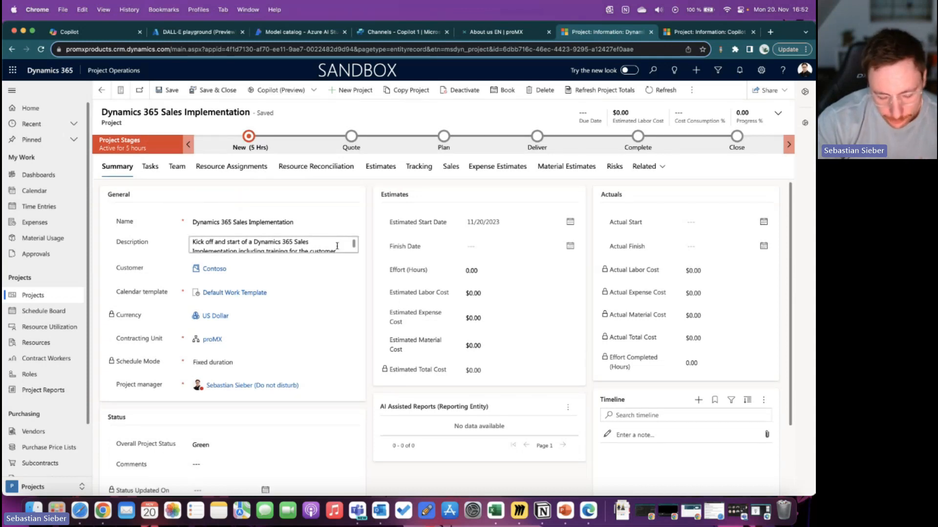
pyautogui.scroll(-2, 321, 246)
pyautogui.scroll(2, 321, 247)
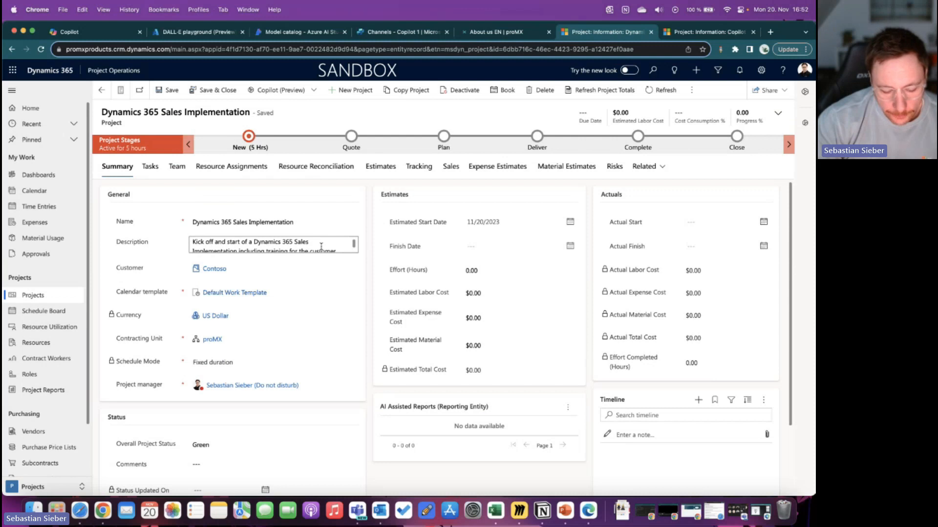
pyautogui.scroll(-3, 543, 390)
pyautogui.scroll(3, 543, 389)
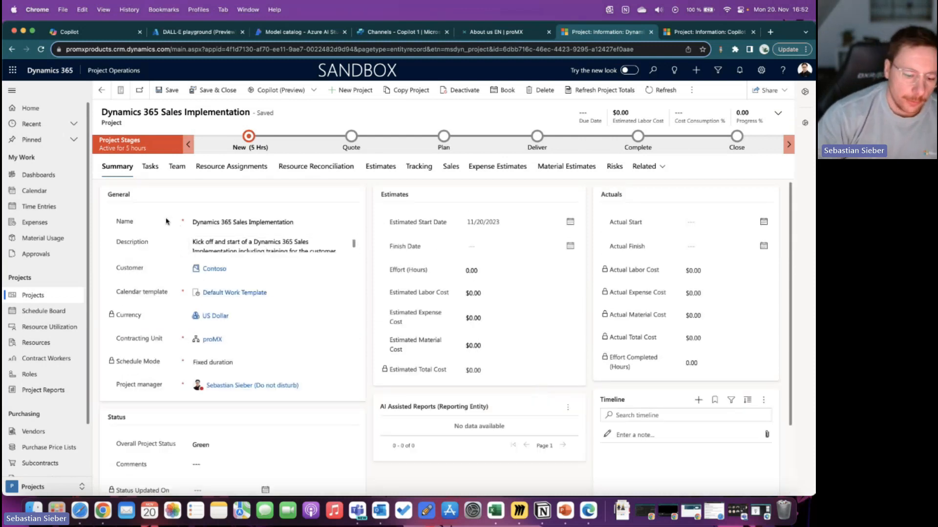
pyautogui.scroll(-1, 236, 253)
pyautogui.scroll(1, 236, 254)
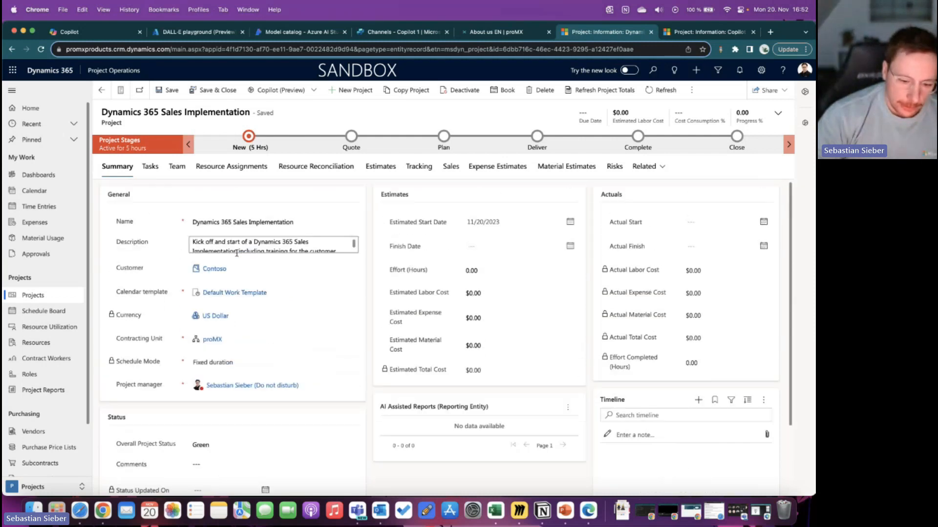
# Generate a Copilot task plan for the Dynamics 365 Sales Implementation project, and save and close the record.
pyautogui.click(281, 95)
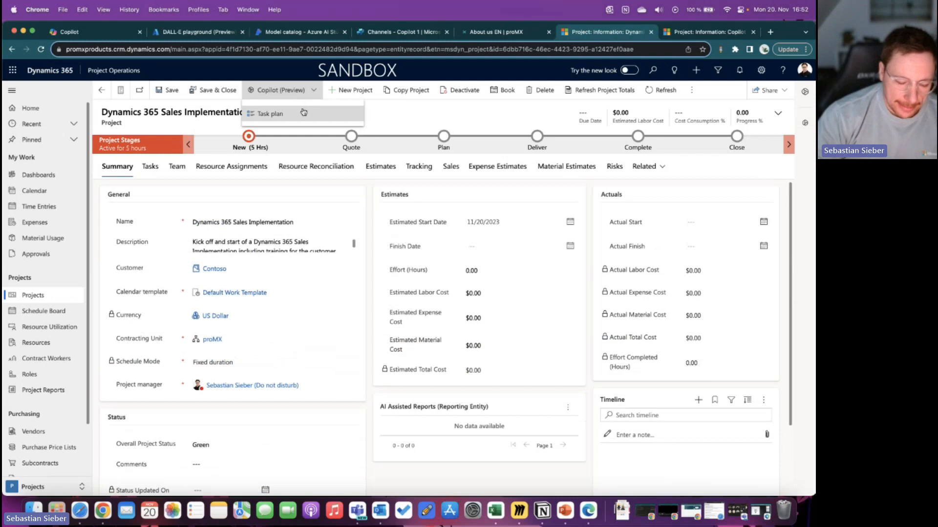
pyautogui.click(303, 113)
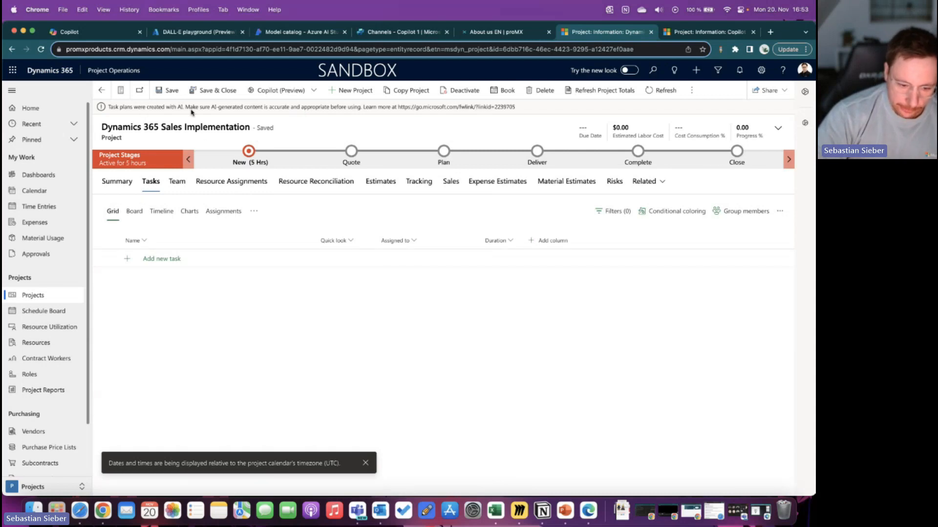
pyautogui.click(193, 93)
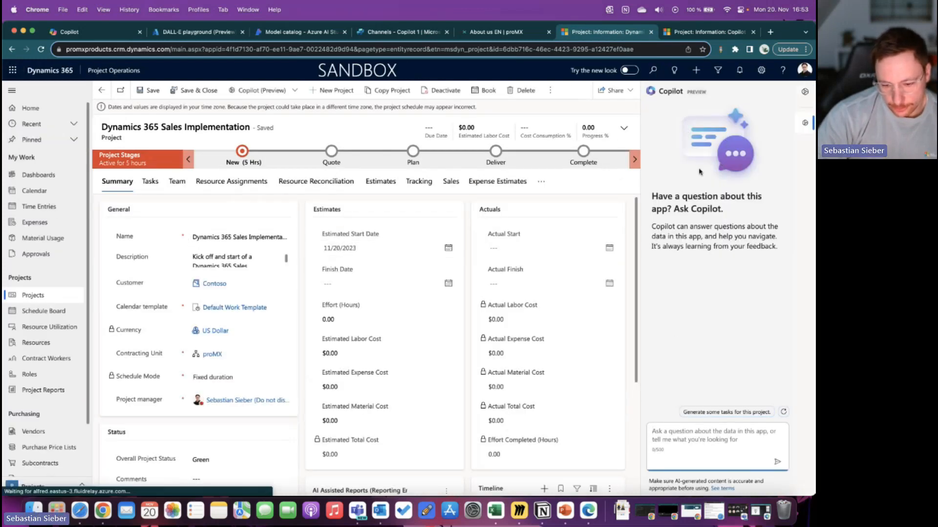
# Close the Copilot pane, check the project's task list and generate a Copilot task plan for Dynamics 365 Sales Implementation.
pyautogui.click(804, 124)
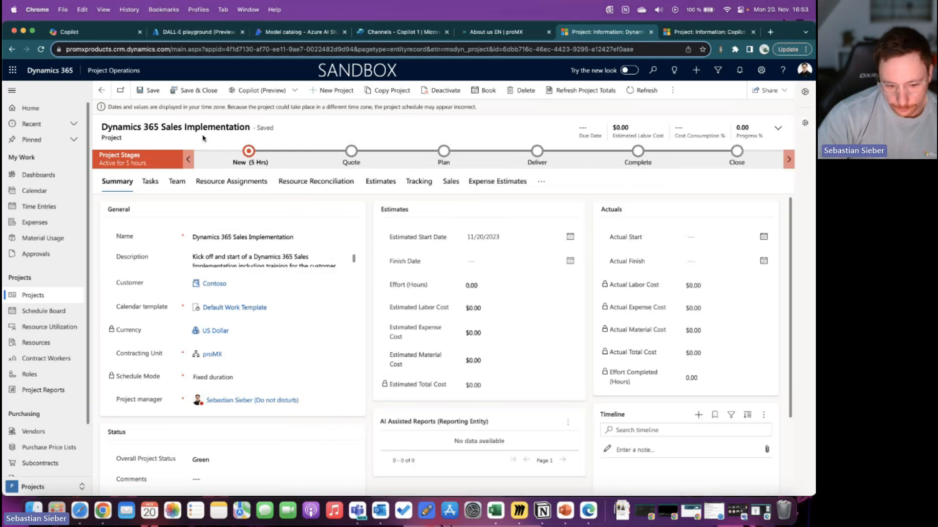
pyautogui.click(146, 183)
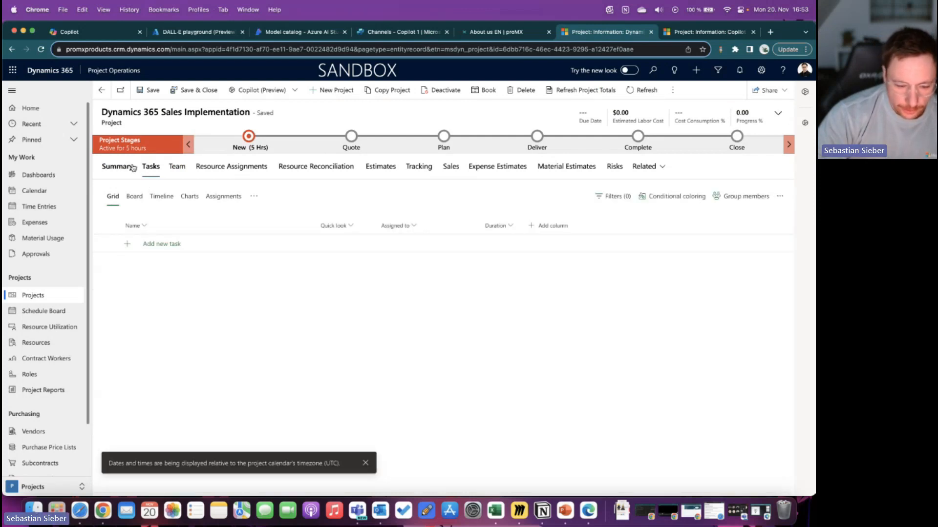
pyautogui.click(130, 166)
pyautogui.click(265, 93)
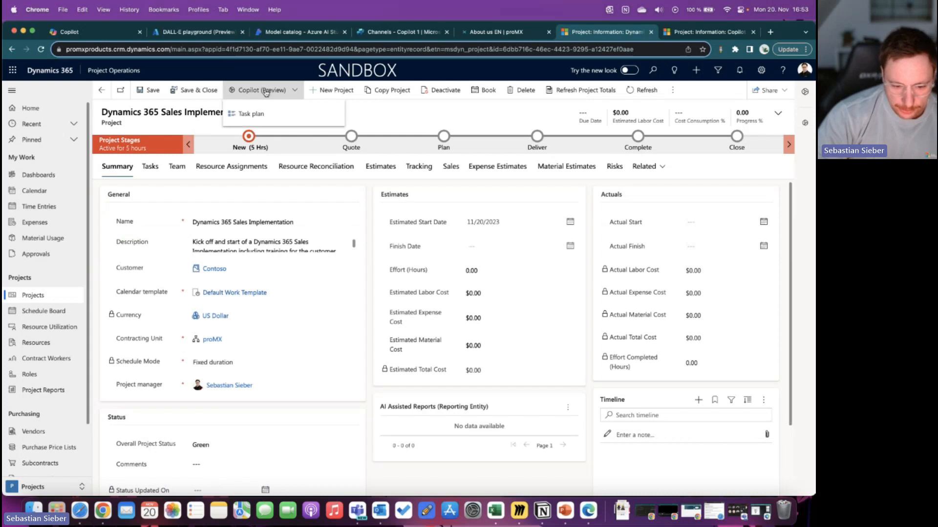
pyautogui.click(262, 111)
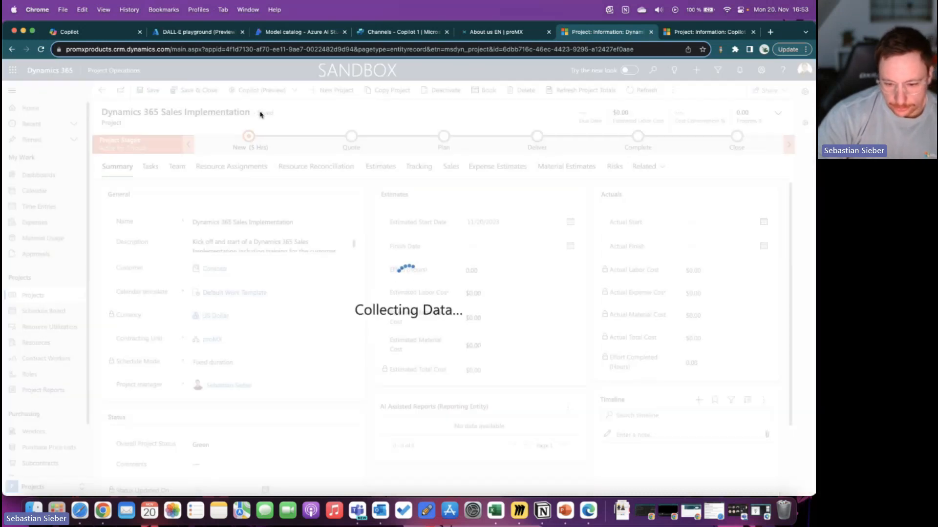
# Switch to the Copilot Training Project and review its summary, suggested Copilot prompts and available Copilot actions.
pyautogui.click(724, 32)
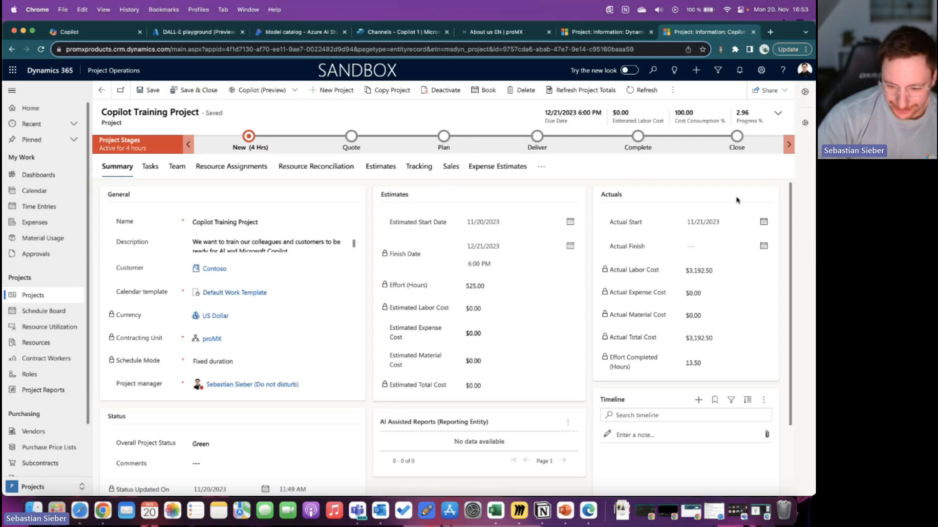
pyautogui.click(806, 123)
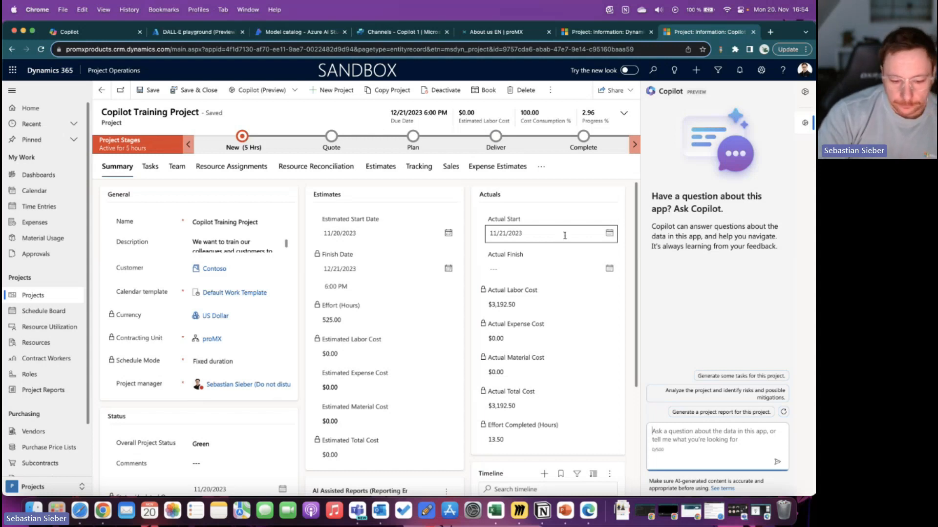
pyautogui.click(804, 130)
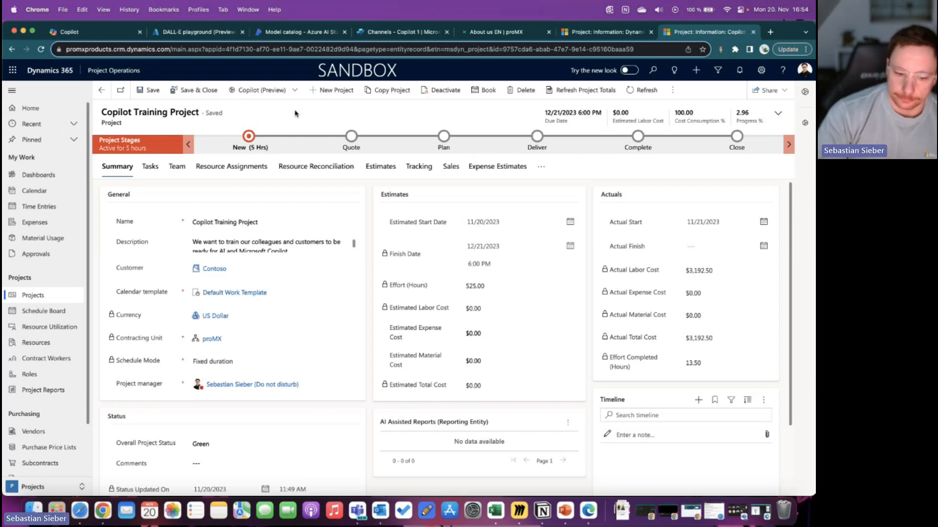
pyautogui.click(288, 95)
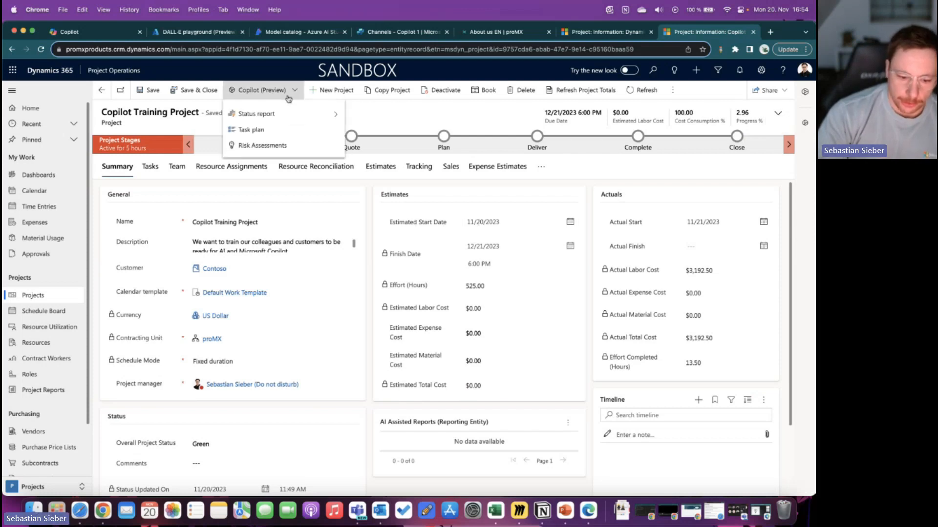
pyautogui.click(403, 119)
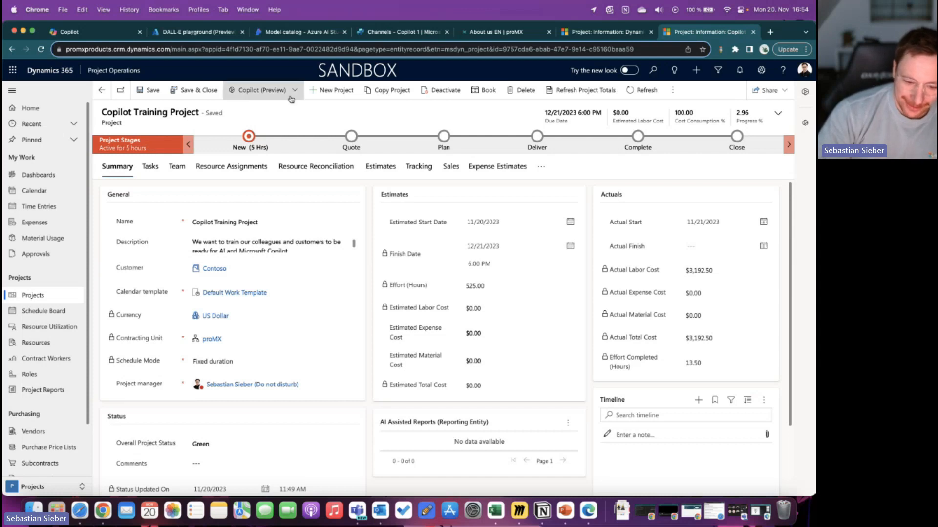
pyautogui.moveTo(117, 113); pyautogui.dragTo(174, 114)
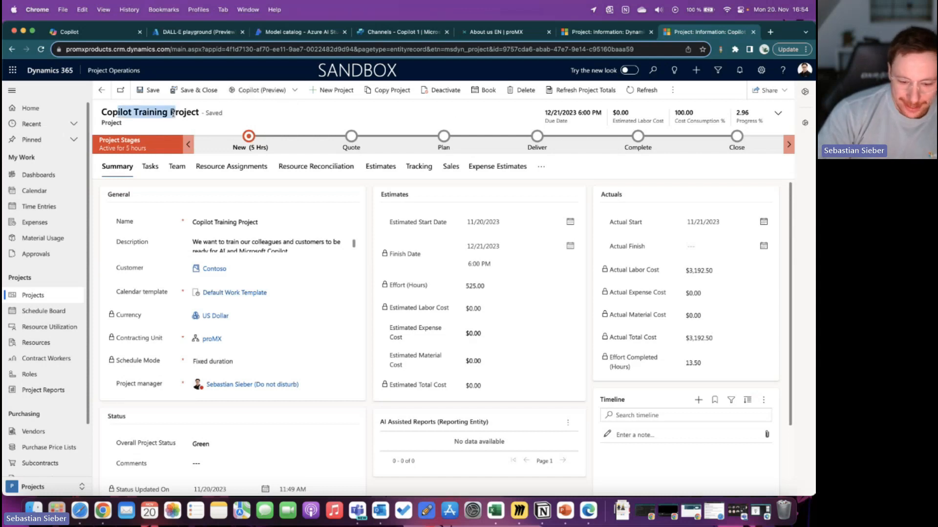
pyautogui.click(268, 121)
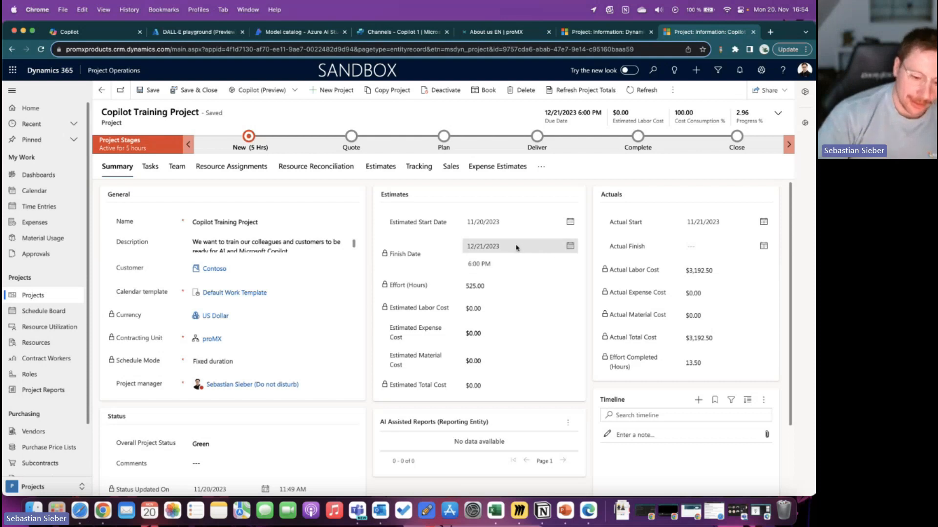
# Generate Copilot risk assessments for the Copilot Training Project and widen the Description column of its risk list.
pyautogui.click(258, 97)
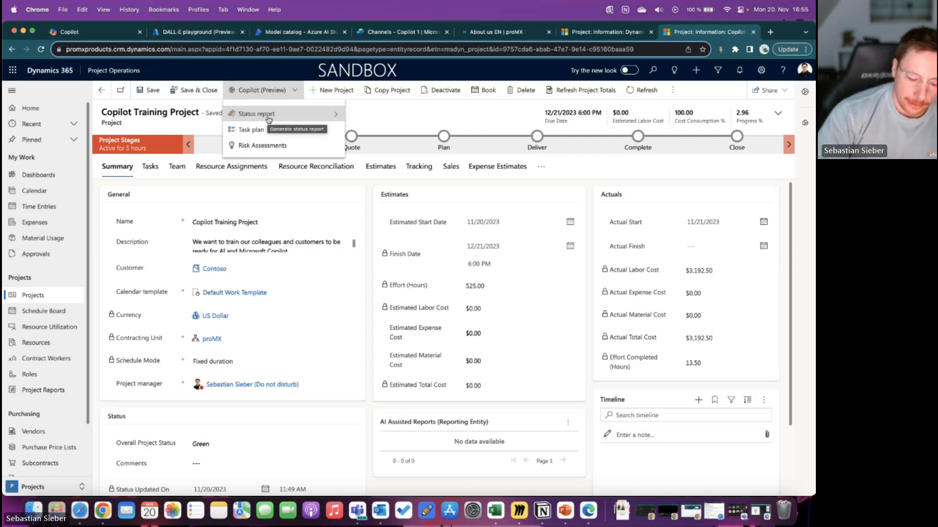
pyautogui.click(274, 118)
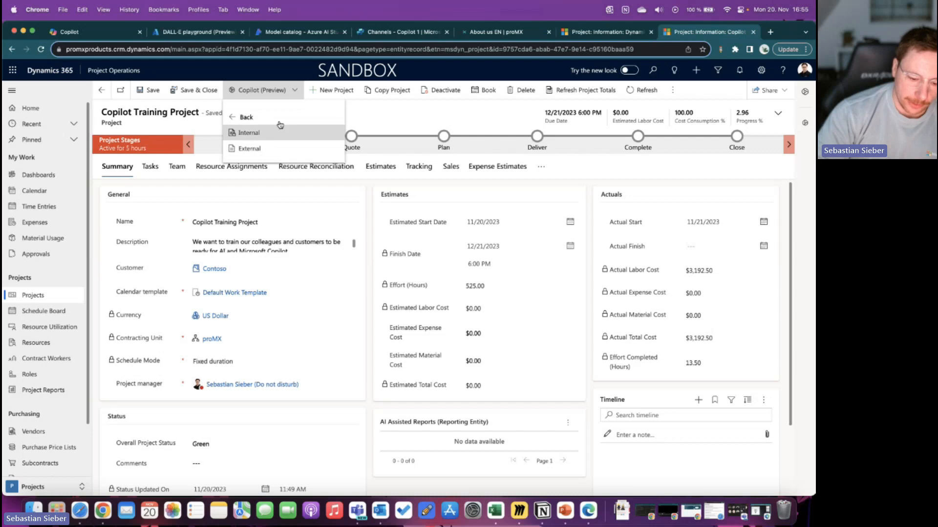
pyautogui.click(279, 121)
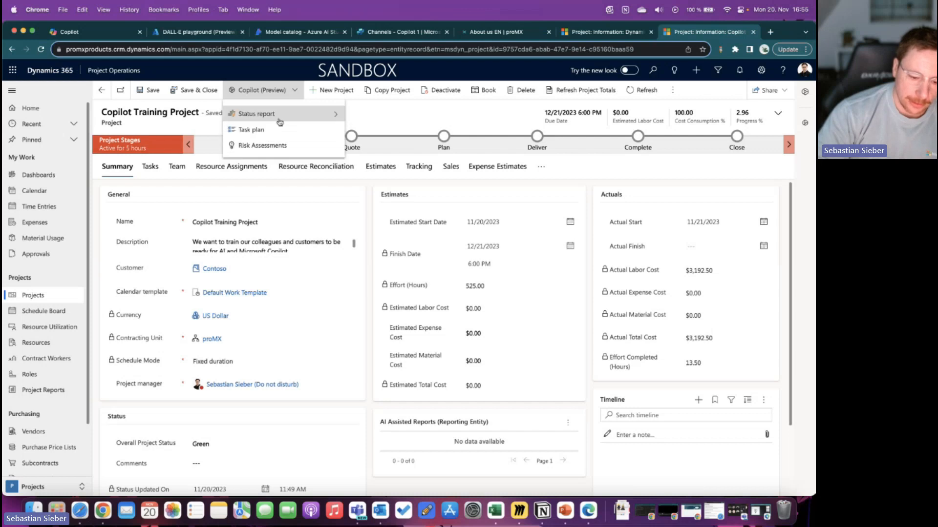
pyautogui.click(273, 146)
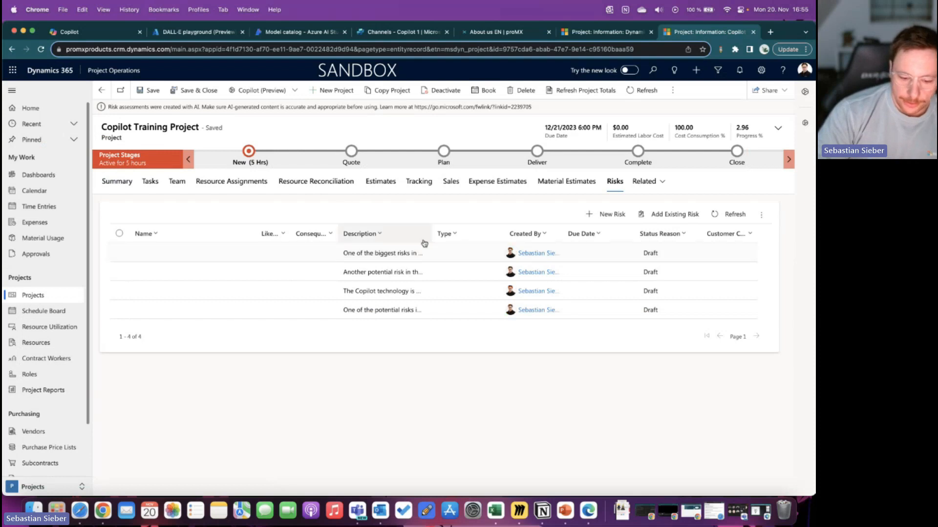
pyautogui.moveTo(431, 234); pyautogui.dragTo(579, 233)
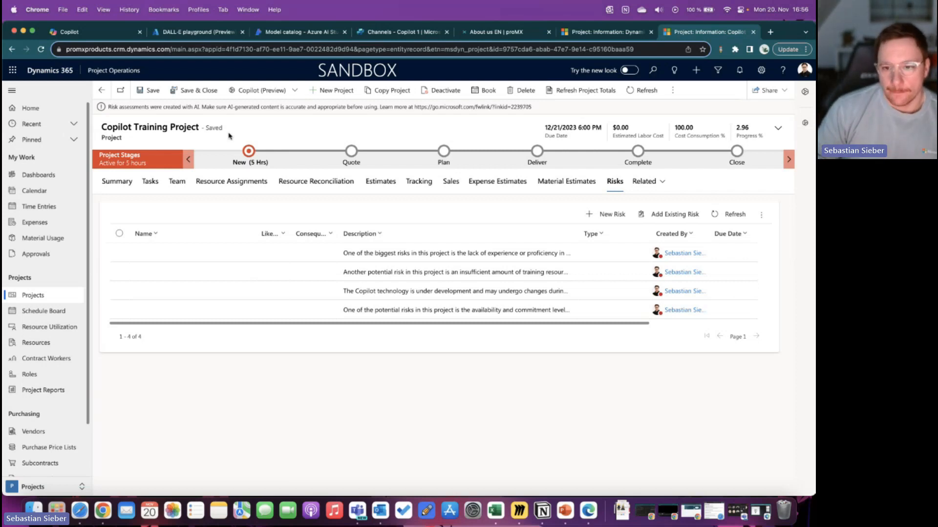
# Generate an internal Copilot status report for the Copilot Training Project and go to the project's summary.
pyautogui.click(272, 95)
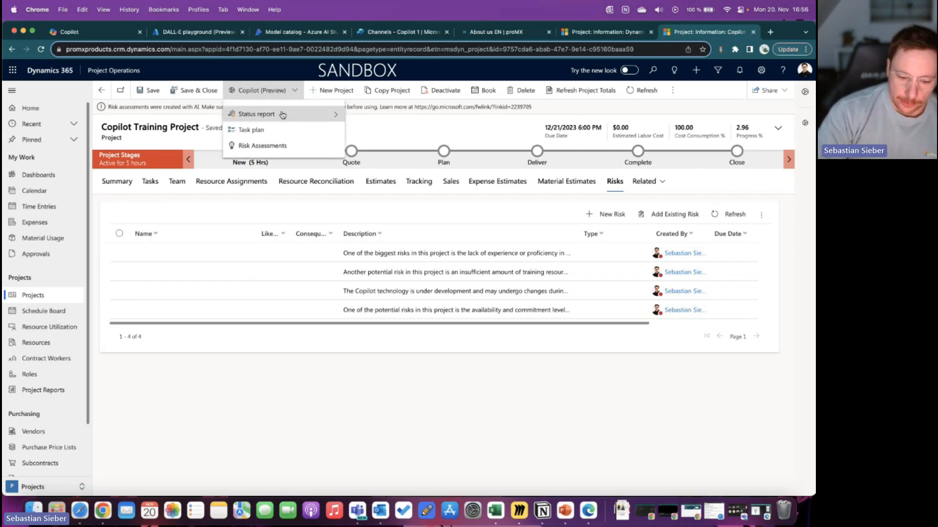
pyautogui.click(282, 115)
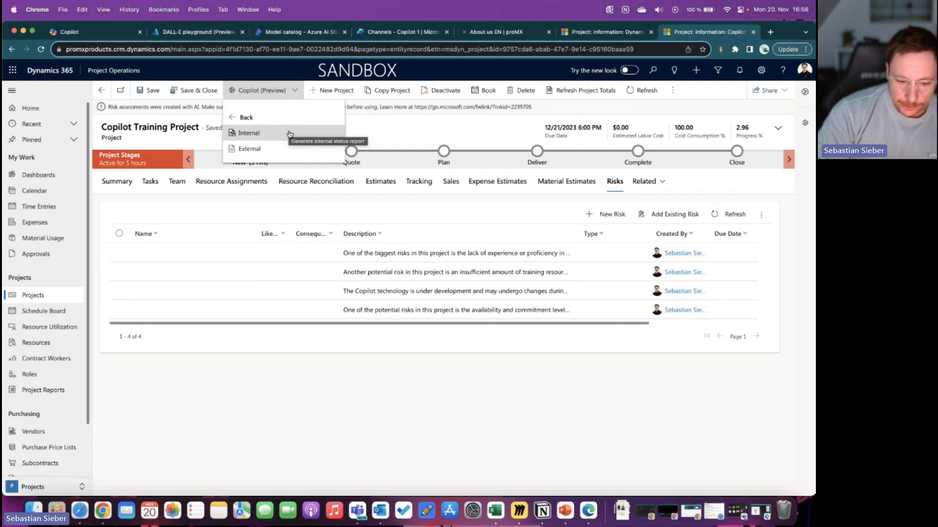
pyautogui.click(289, 133)
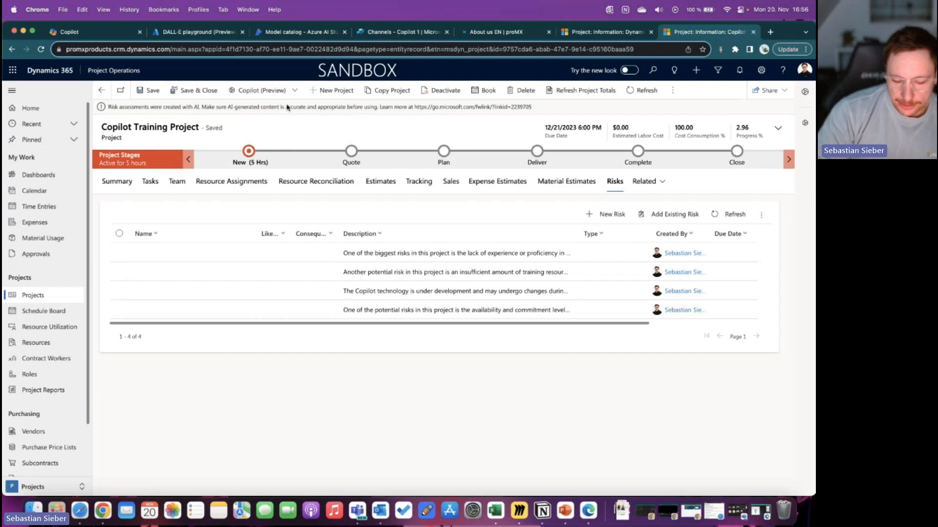
pyautogui.click(104, 181)
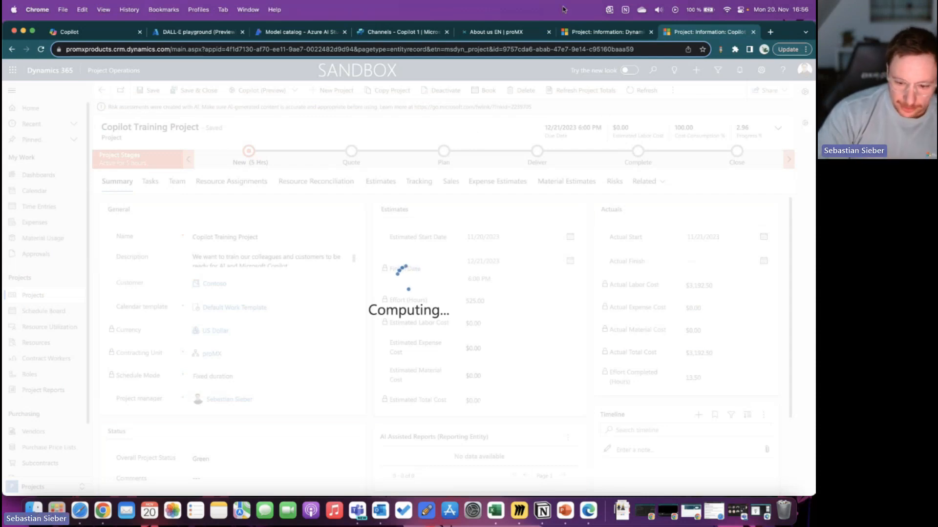
# Return to the Dynamics 365 Sales Implementation project and expand all task groups of the generated plan, from Project Planning to Conduct end user training.
pyautogui.click(581, 32)
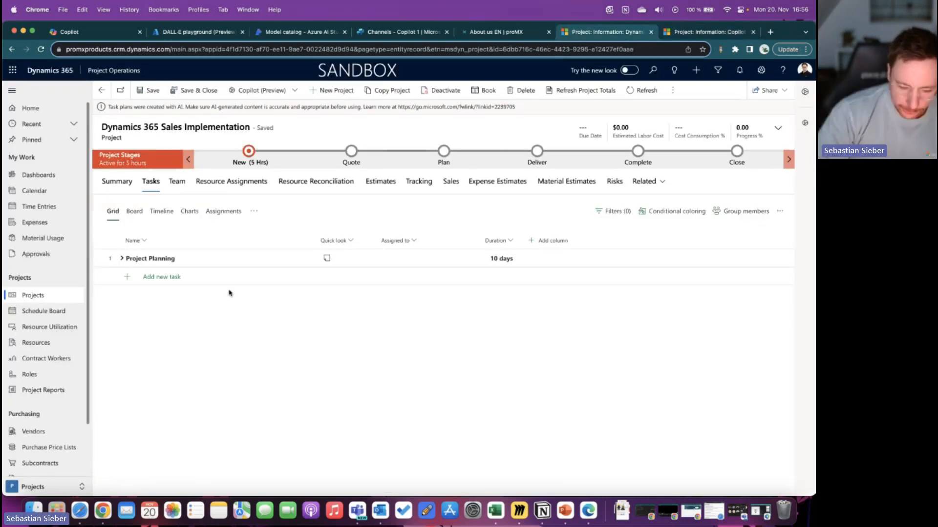
pyautogui.click(123, 259)
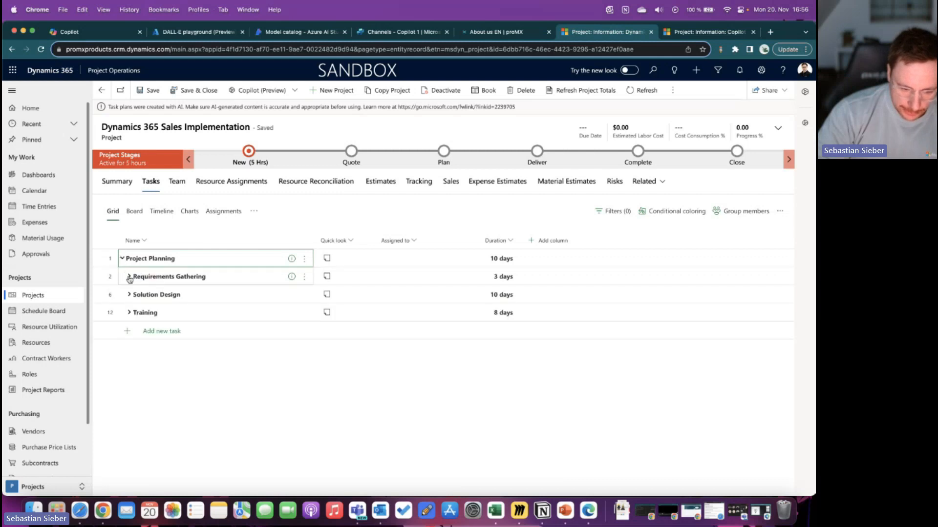
pyautogui.click(129, 277)
pyautogui.click(130, 349)
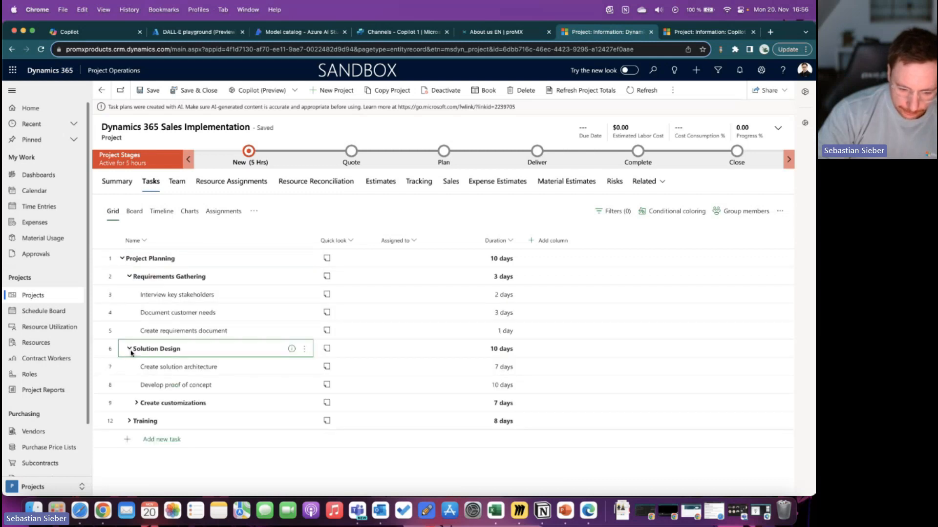
pyautogui.click(136, 403)
pyautogui.click(128, 457)
pyautogui.scroll(-2, 132, 439)
pyautogui.click(136, 452)
pyautogui.scroll(-2, 138, 455)
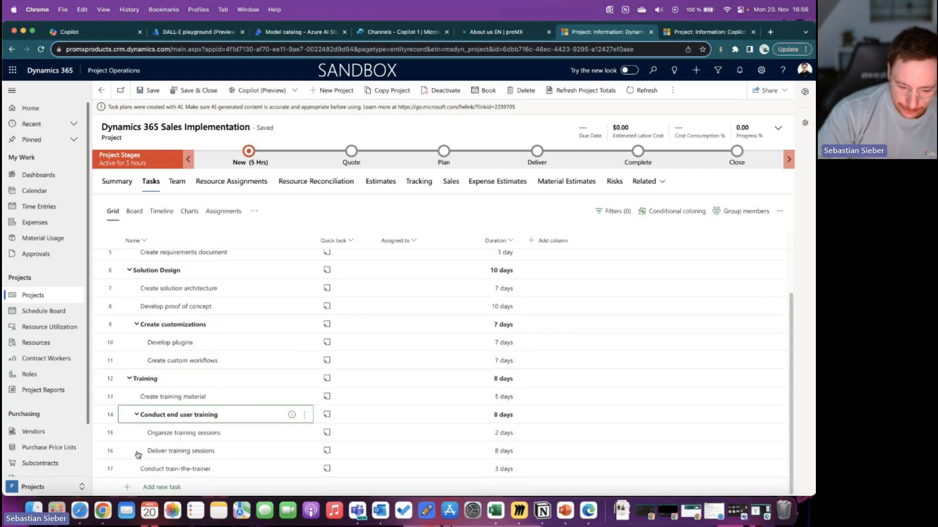
# Review the generated tasks and their durations, check the note in the Requirements Gathering task's details and close them.
pyautogui.scroll(3, 162, 361)
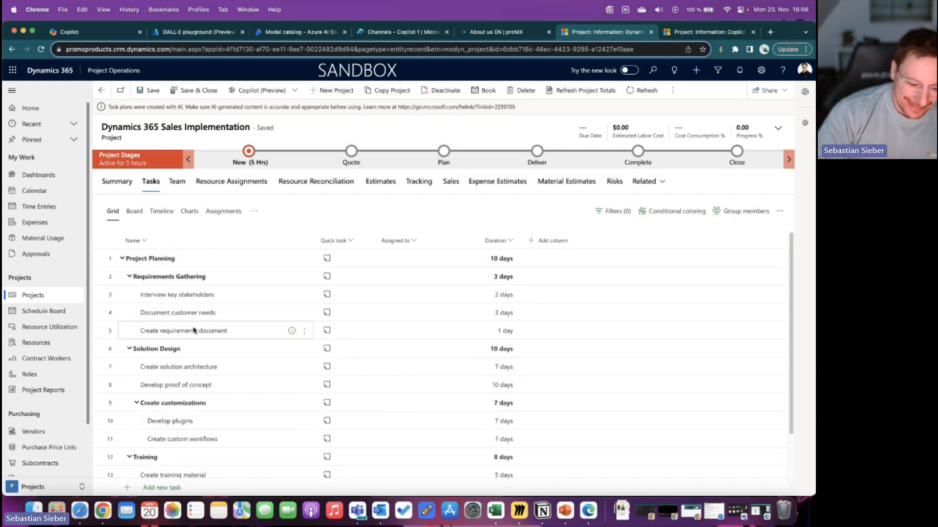
pyautogui.scroll(-3, 370, 316)
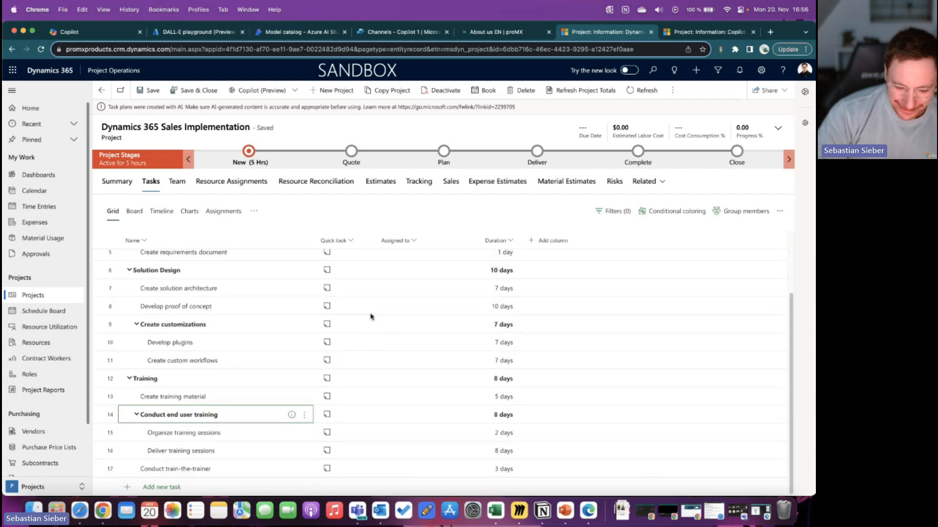
pyautogui.scroll(3, 370, 317)
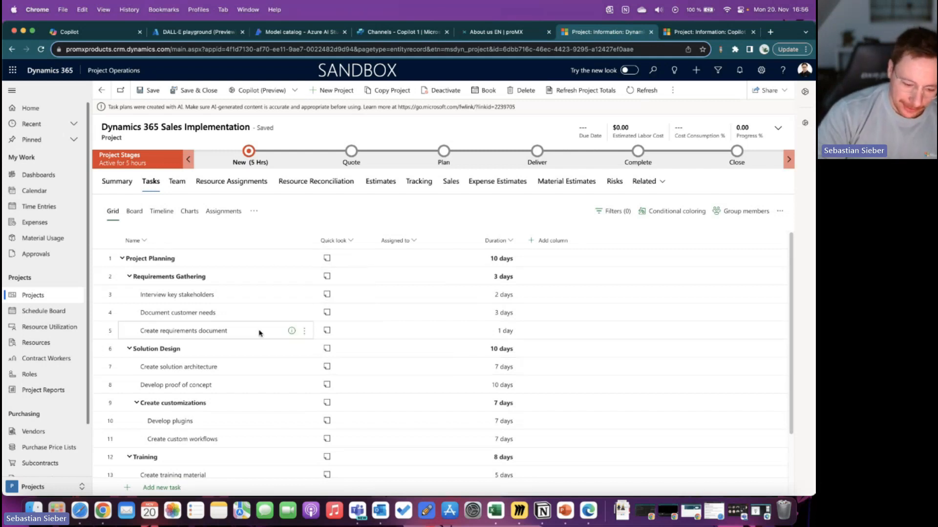
pyautogui.scroll(-3, 251, 375)
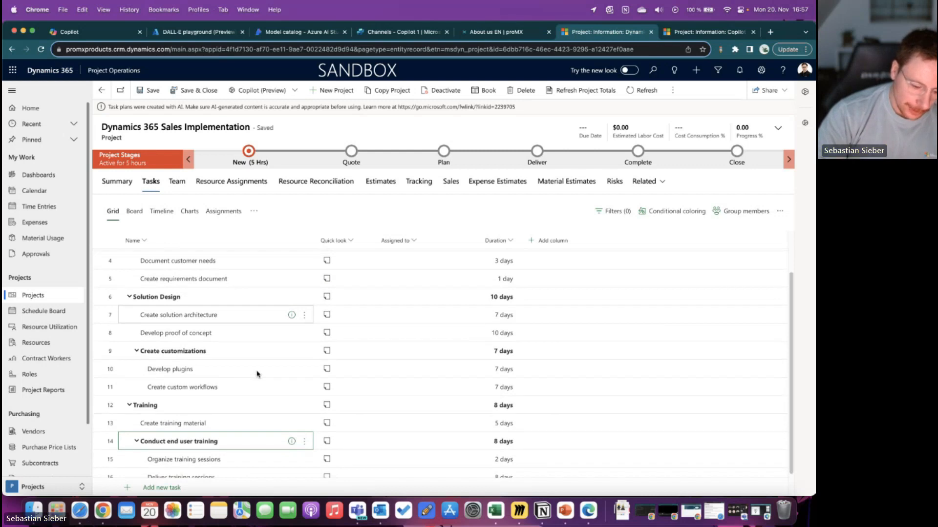
pyautogui.scroll(3, 256, 374)
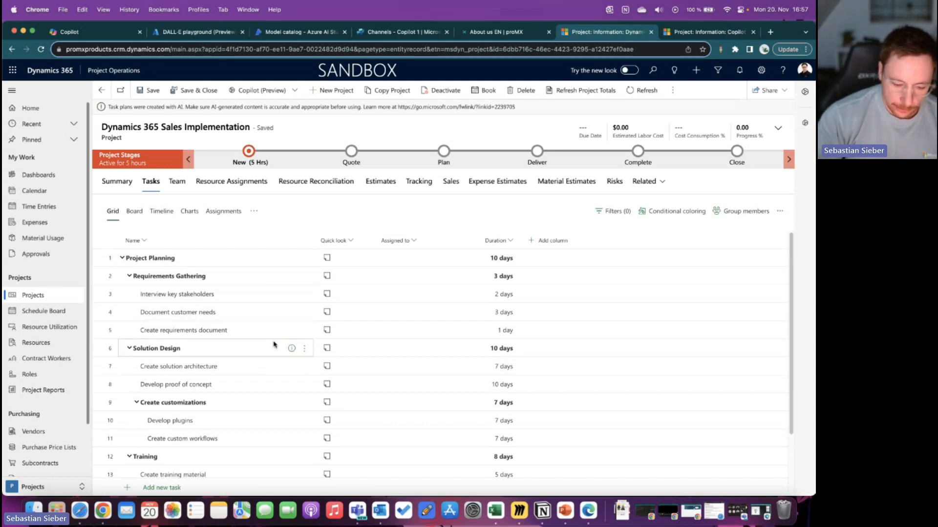
pyautogui.scroll(-4, 266, 390)
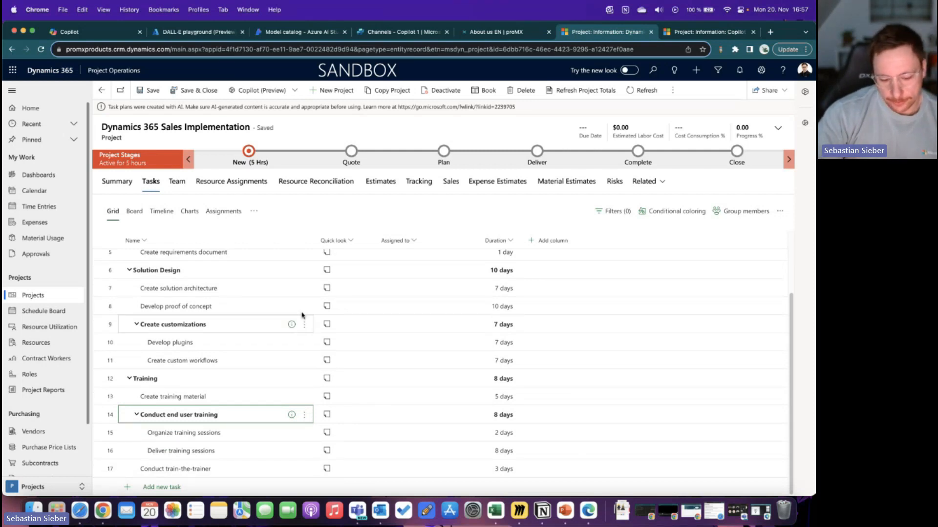
pyautogui.scroll(4, 331, 341)
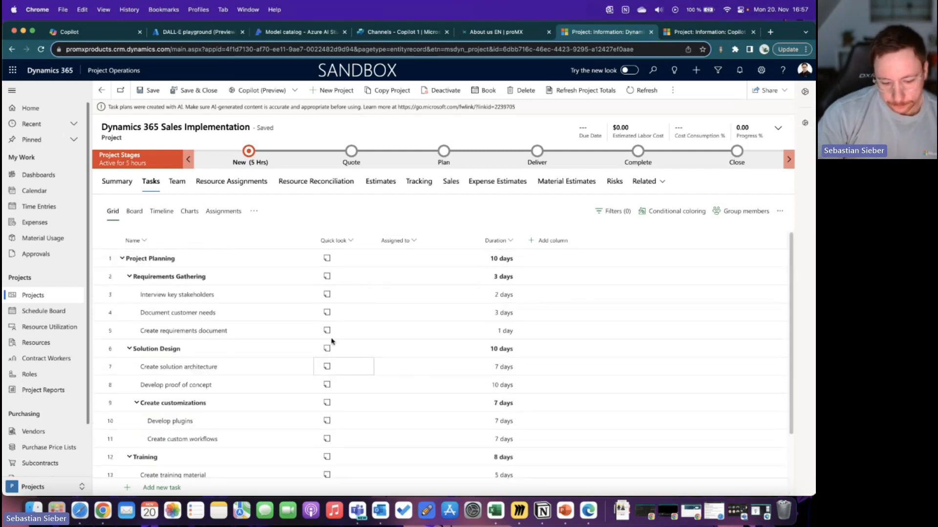
pyautogui.click(328, 277)
pyautogui.click(616, 275)
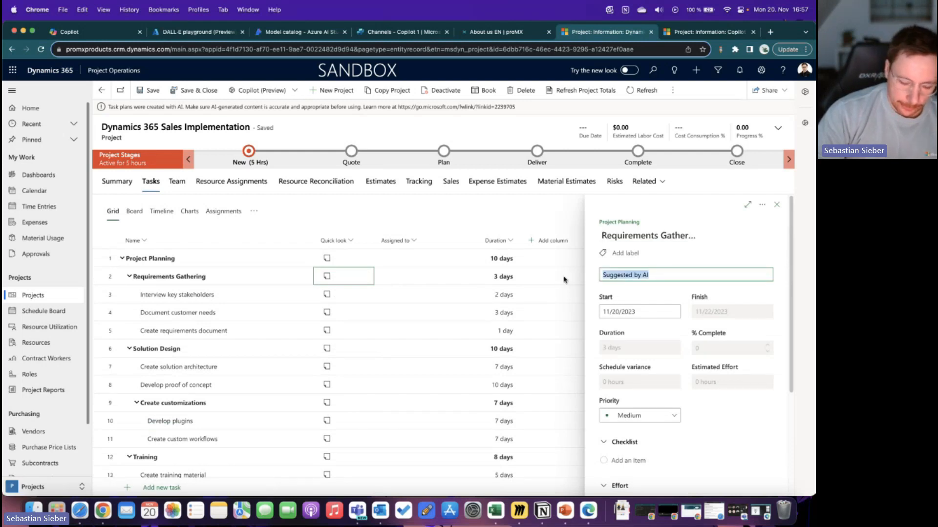
pyautogui.click(571, 219)
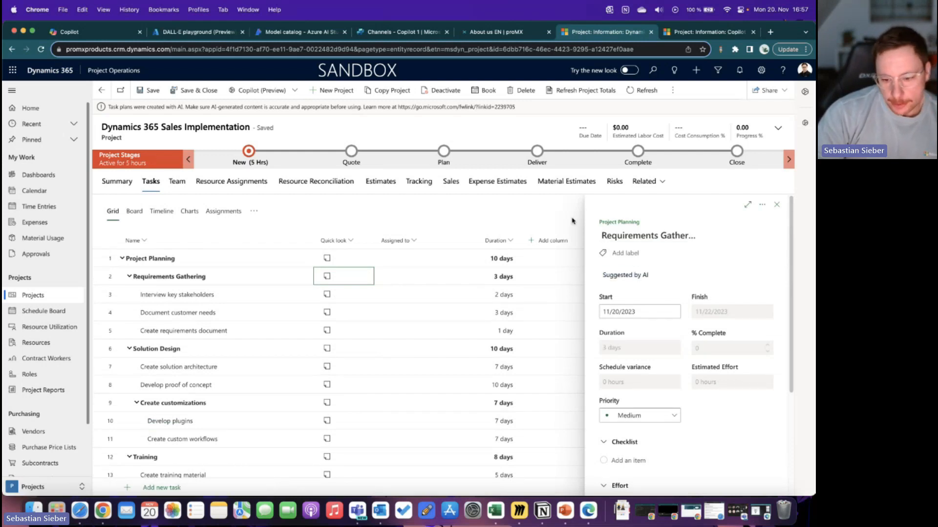
pyautogui.click(776, 205)
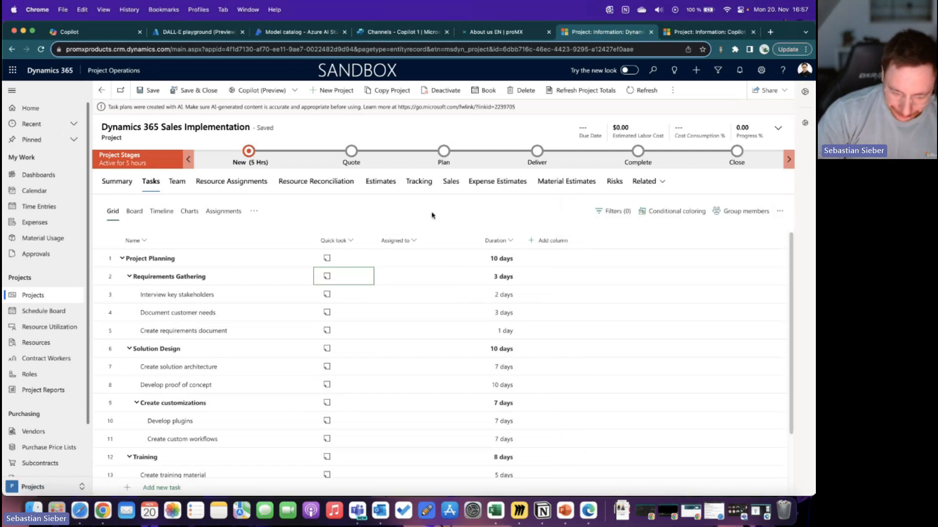
# Switch to the generated status report for the Copilot Training Project and review its project status and written summary.
pyautogui.click(689, 33)
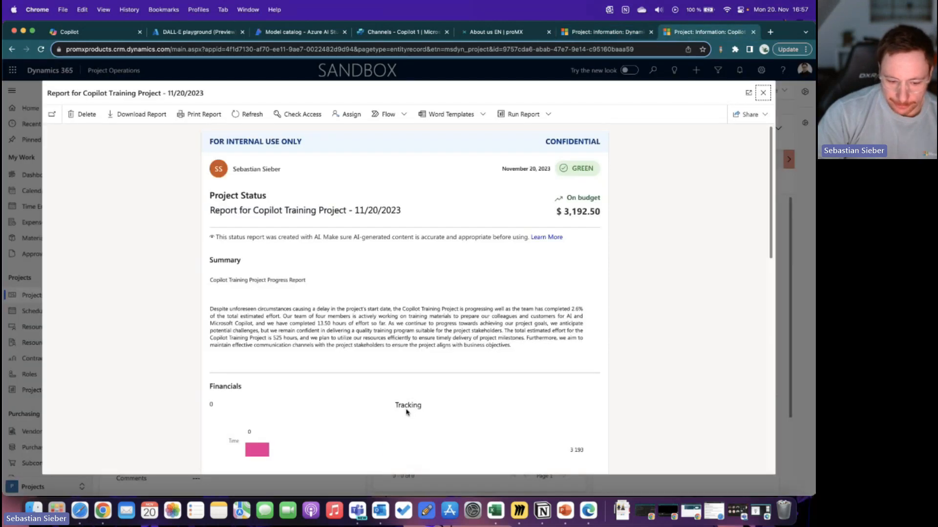
pyautogui.scroll(-3, 612, 407)
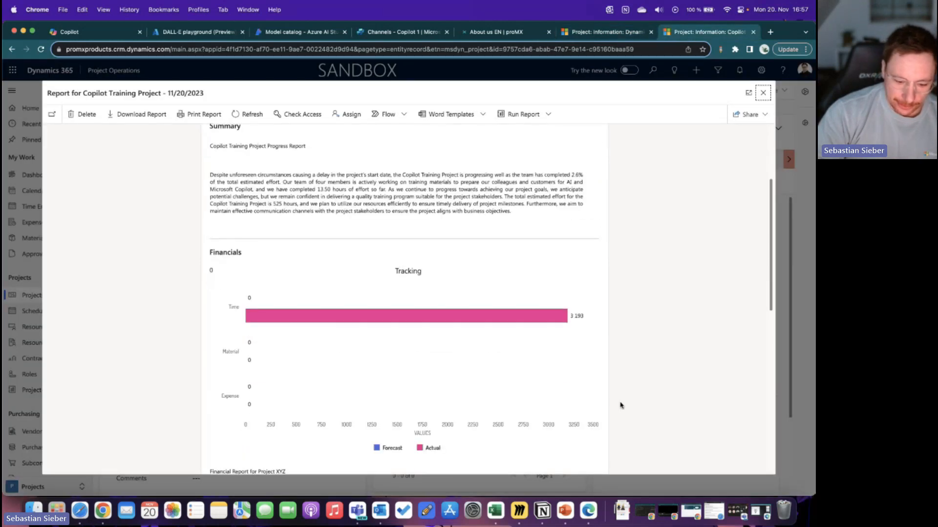
pyautogui.scroll(2, 621, 405)
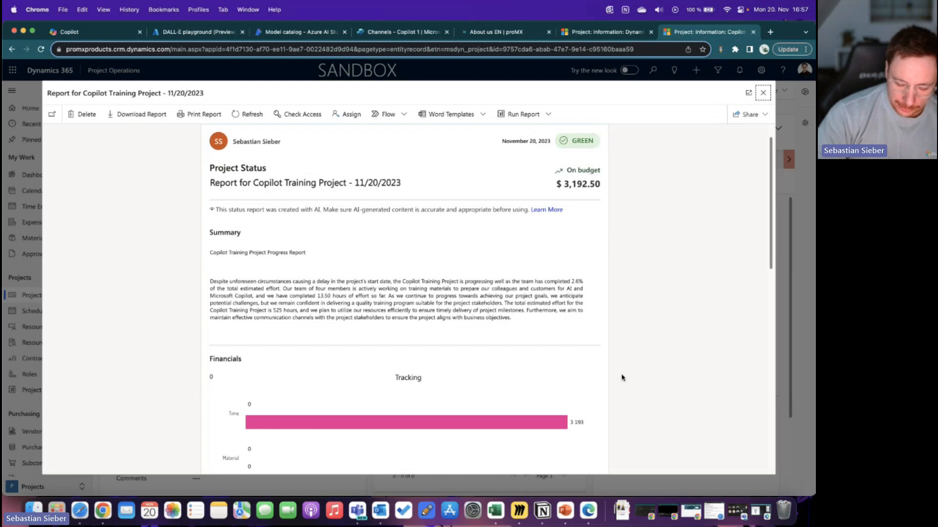
pyautogui.scroll(-2, 622, 378)
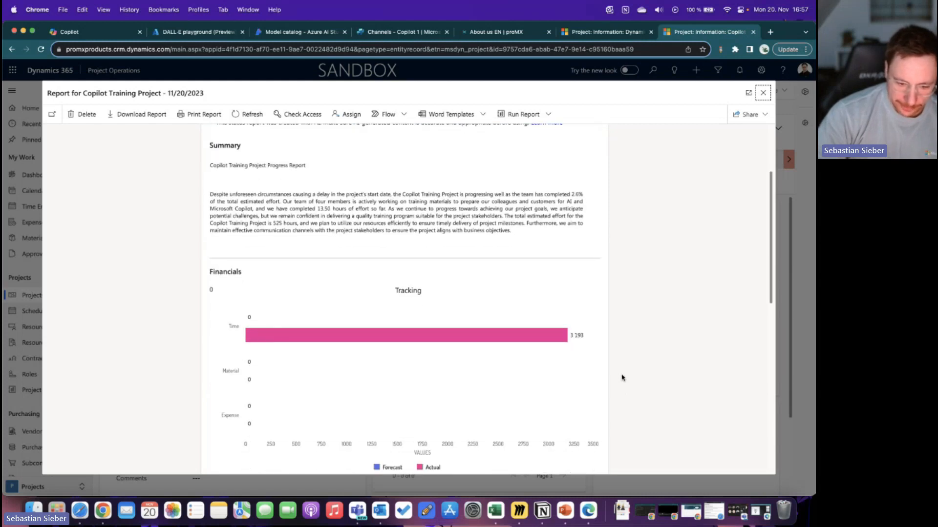
pyautogui.scroll(2, 621, 377)
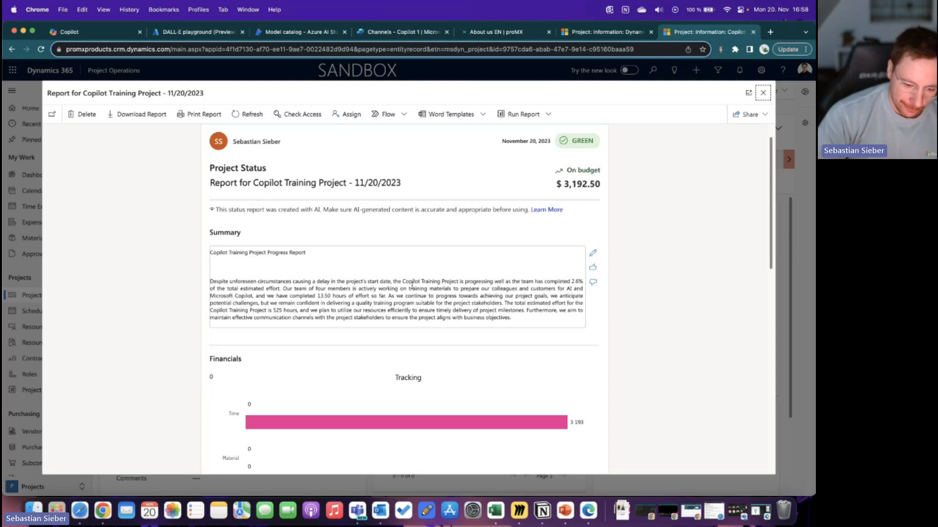
pyautogui.scroll(-1, 411, 286)
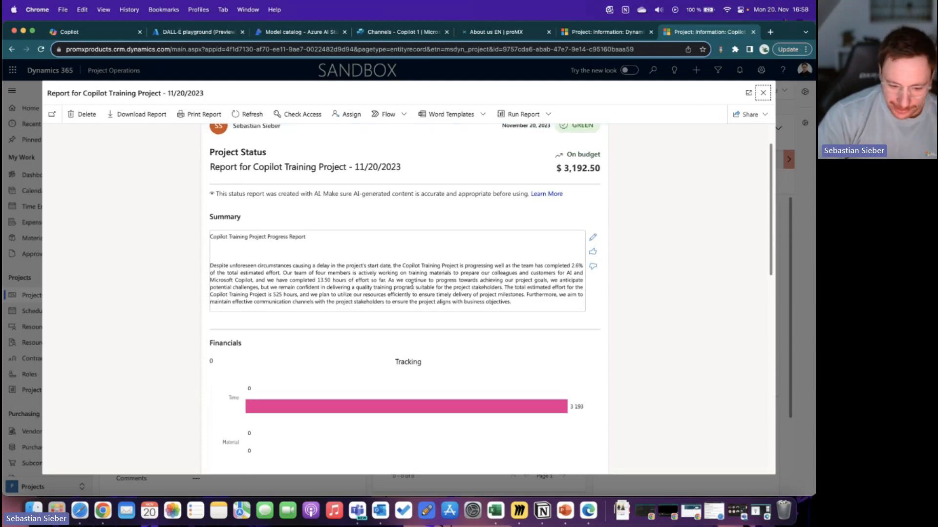
# Examine the report's Financials tracking chart and text, and the Work section's completion figures, Top Tasks by Resources chart and commentary.
pyautogui.scroll(-8, 412, 286)
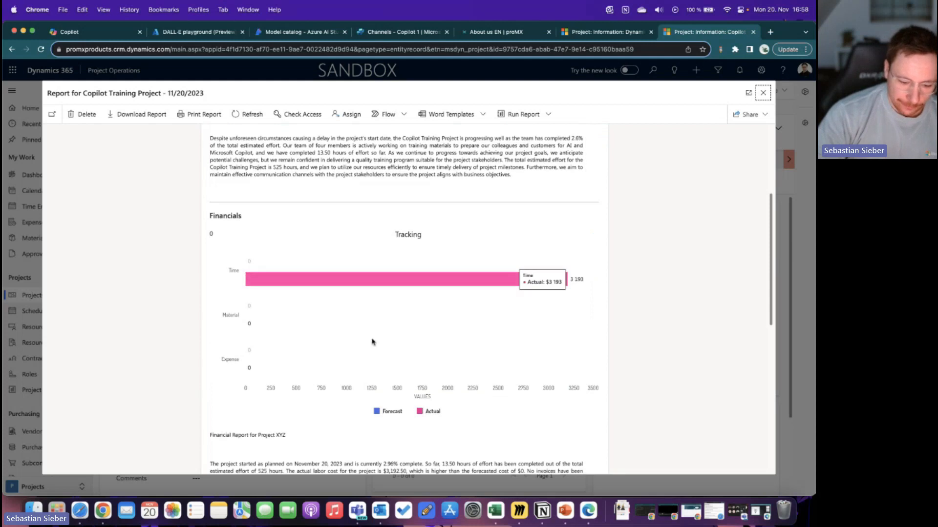
pyautogui.scroll(-10, 372, 346)
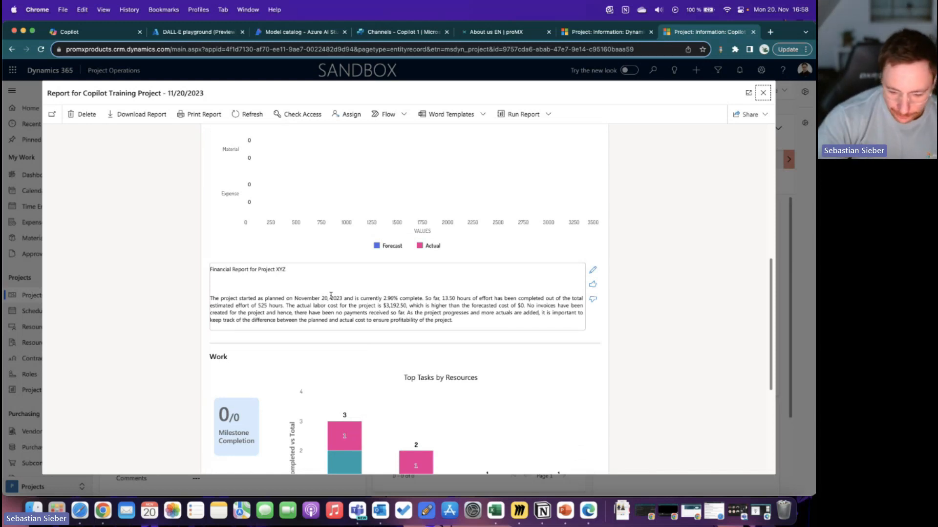
pyautogui.scroll(-3, 330, 296)
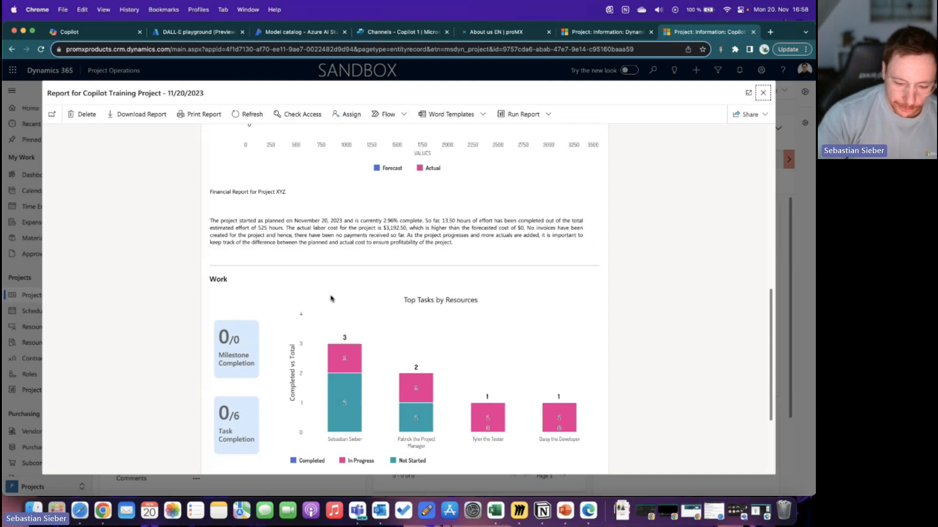
pyautogui.scroll(5, 330, 299)
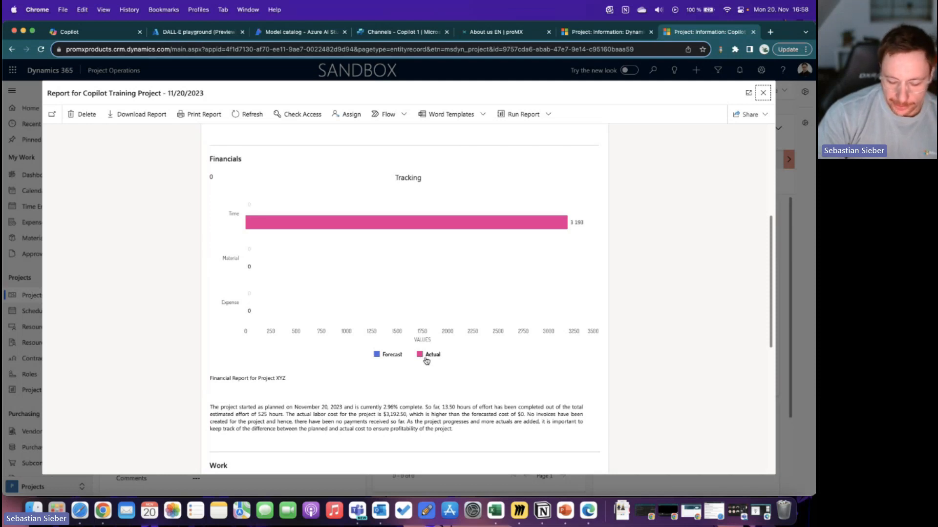
pyautogui.scroll(-6, 427, 360)
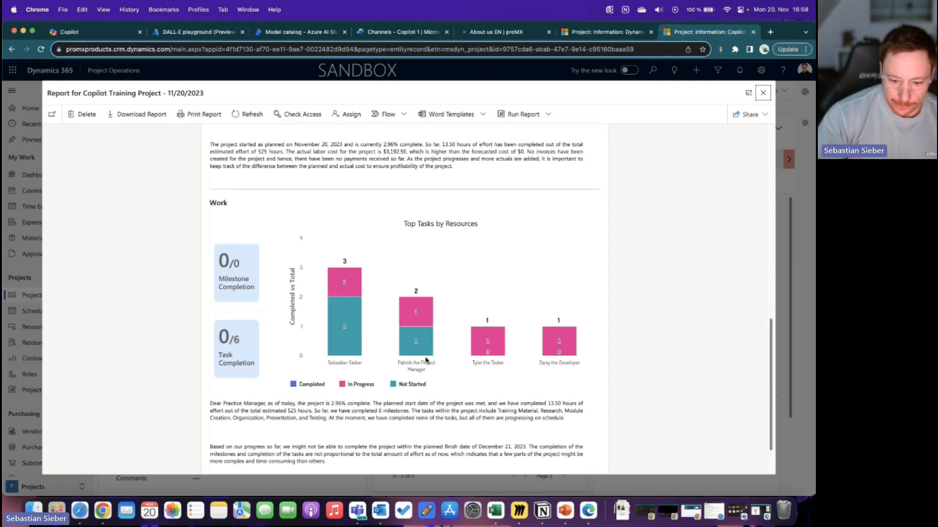
pyautogui.scroll(-2, 426, 360)
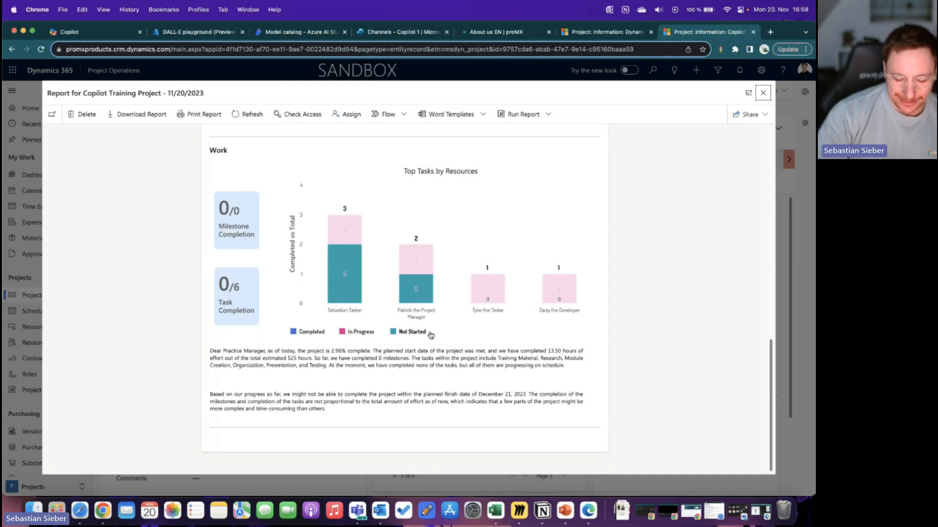
pyautogui.moveTo(458, 380)
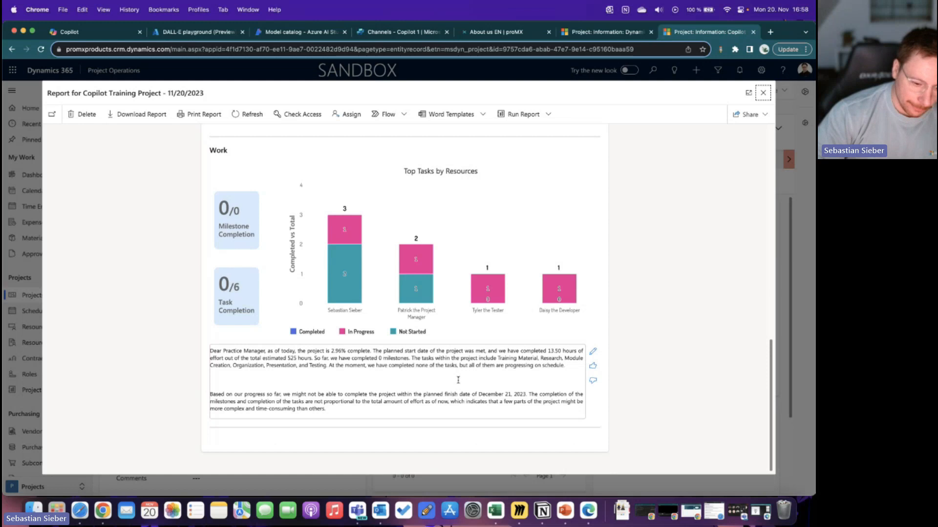
pyautogui.scroll(3, 458, 380)
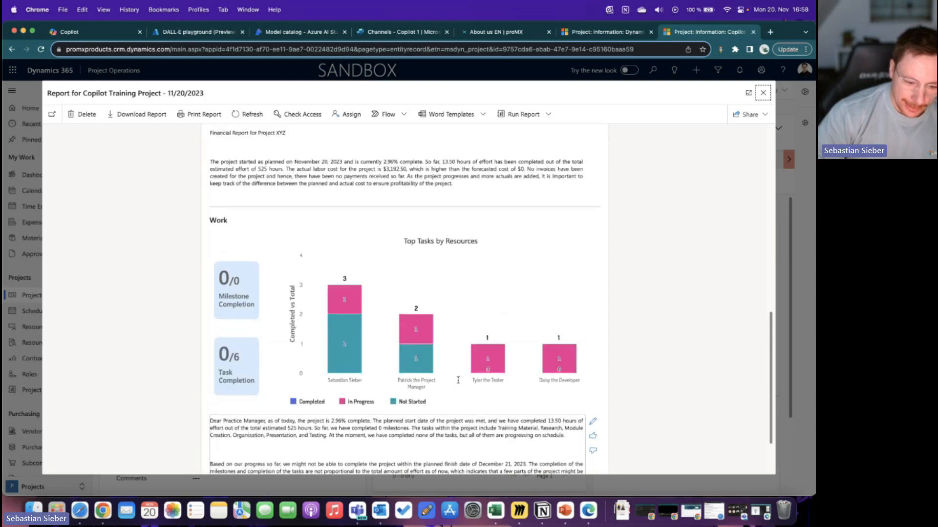
pyautogui.scroll(10, 458, 379)
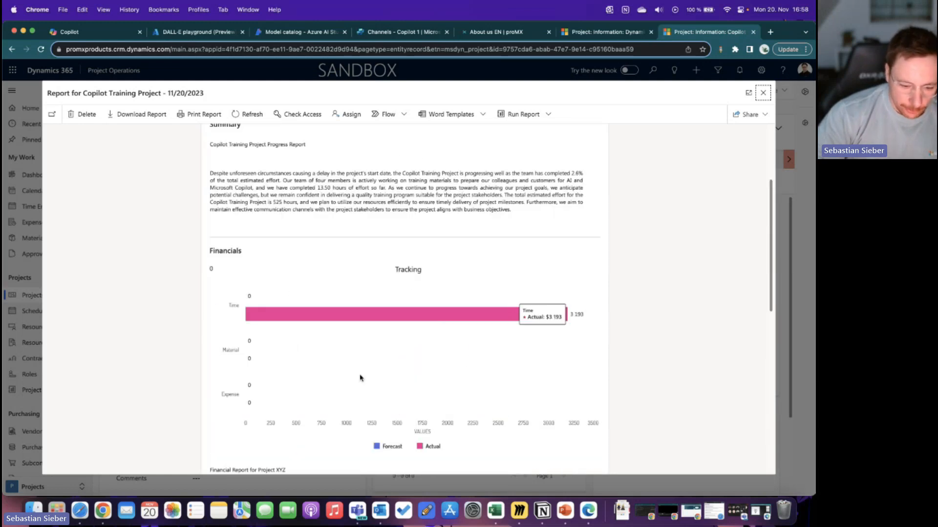
pyautogui.scroll(-8, 371, 376)
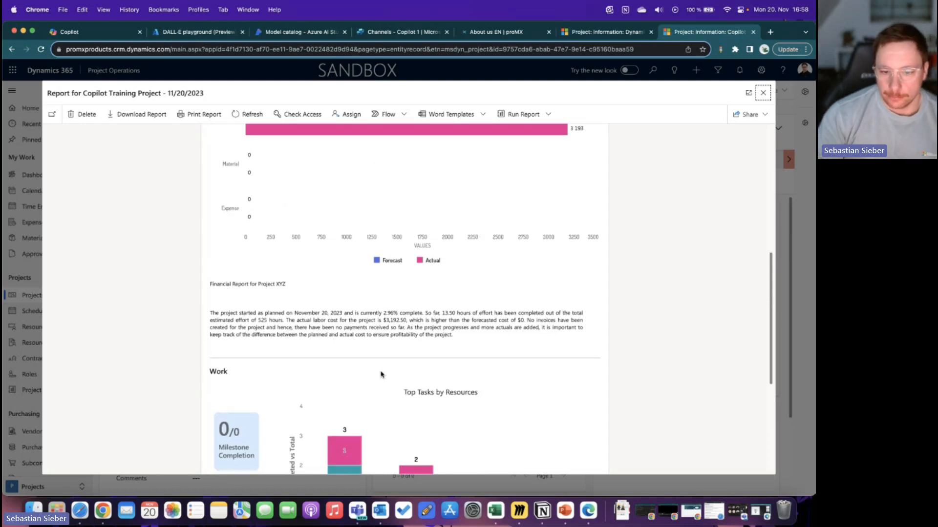
pyautogui.scroll(-8, 381, 375)
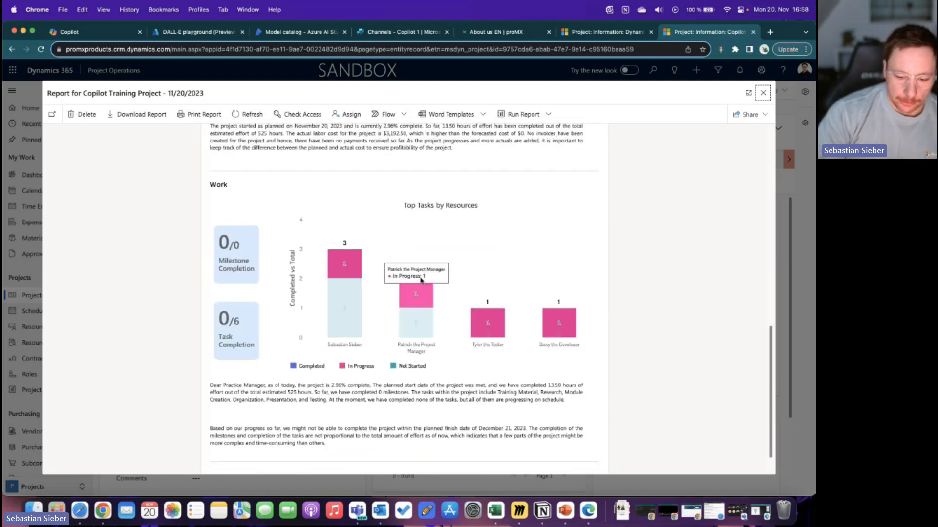